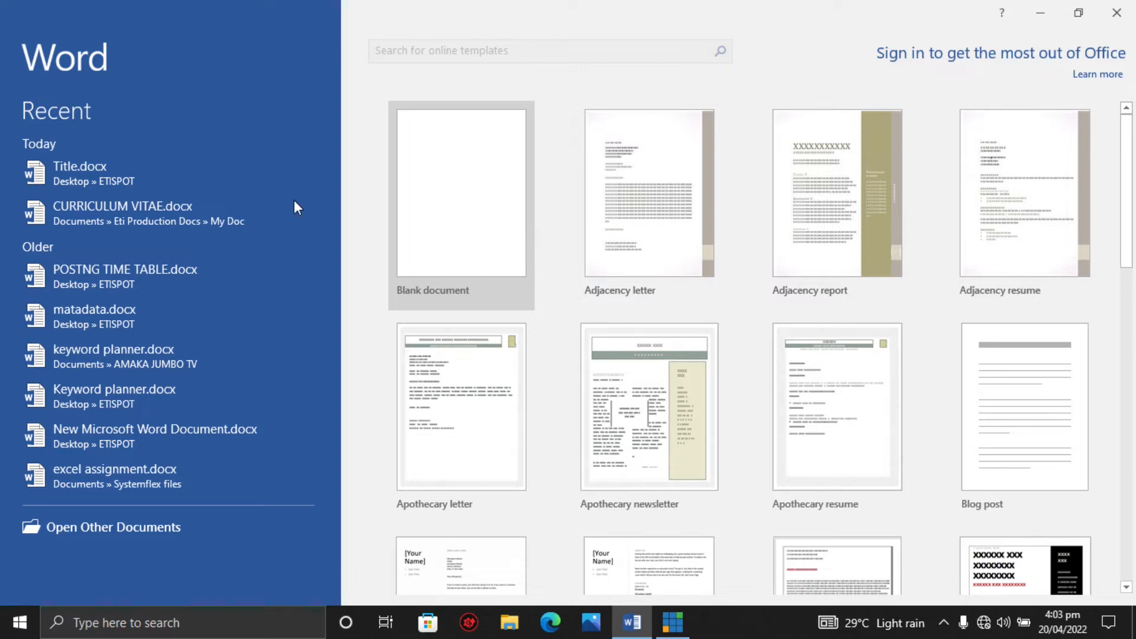
Create a blank document and type the line "Formatting text in word".
left_click(474, 228)
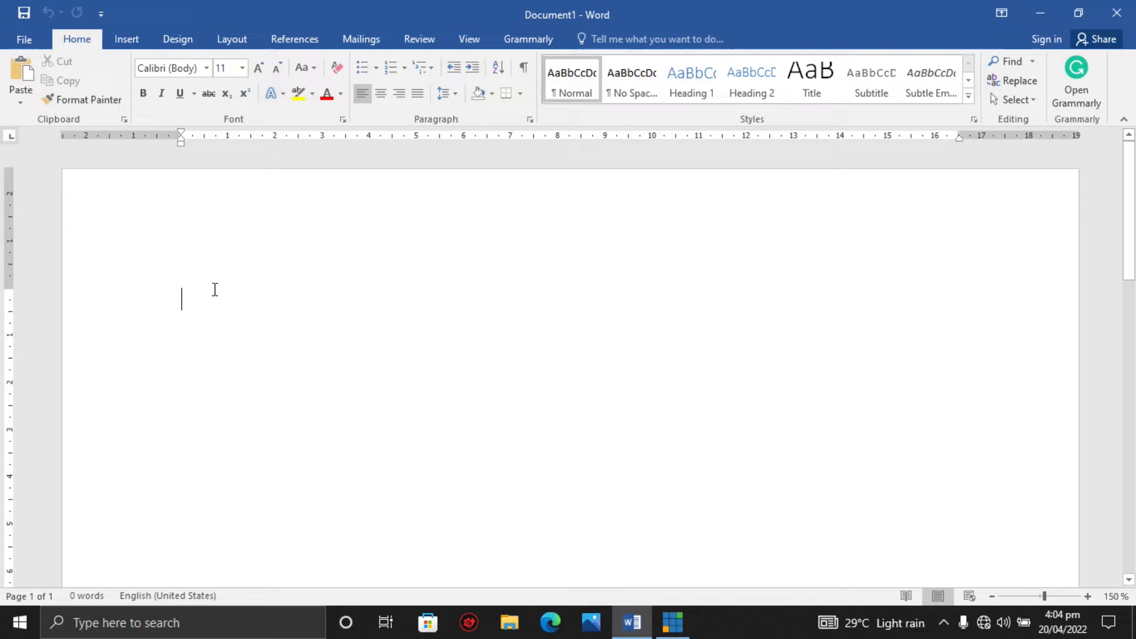
type("formating text in word")
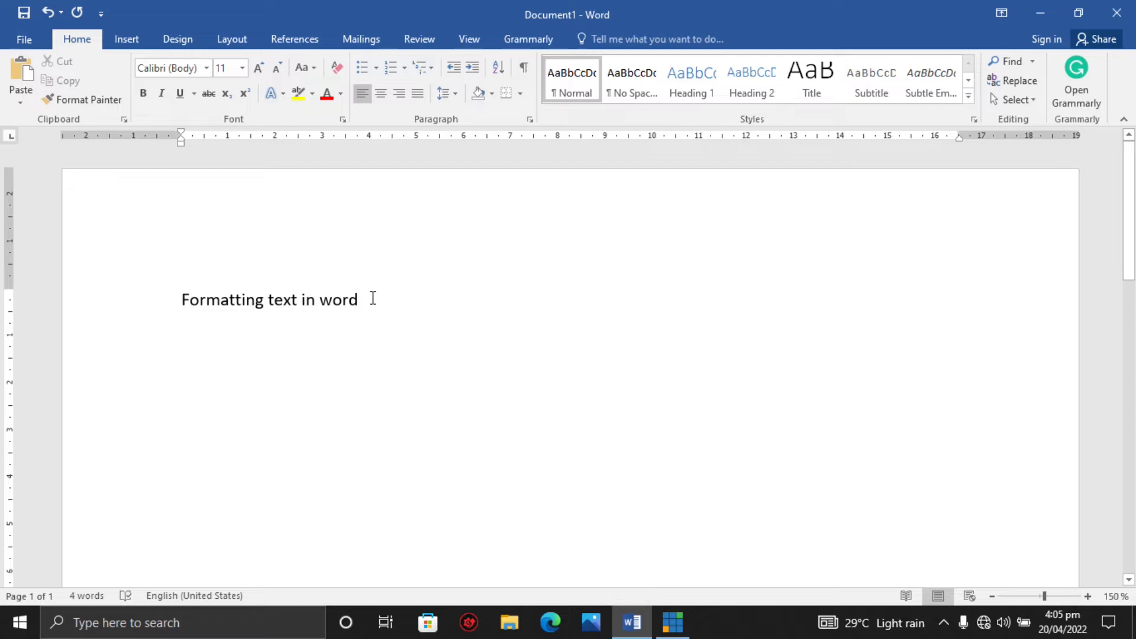
Cut the line "Formatting text in word" and paste it back one paragraph lower.
left_click(206, 298)
left_click_drag(185, 299, 351, 298)
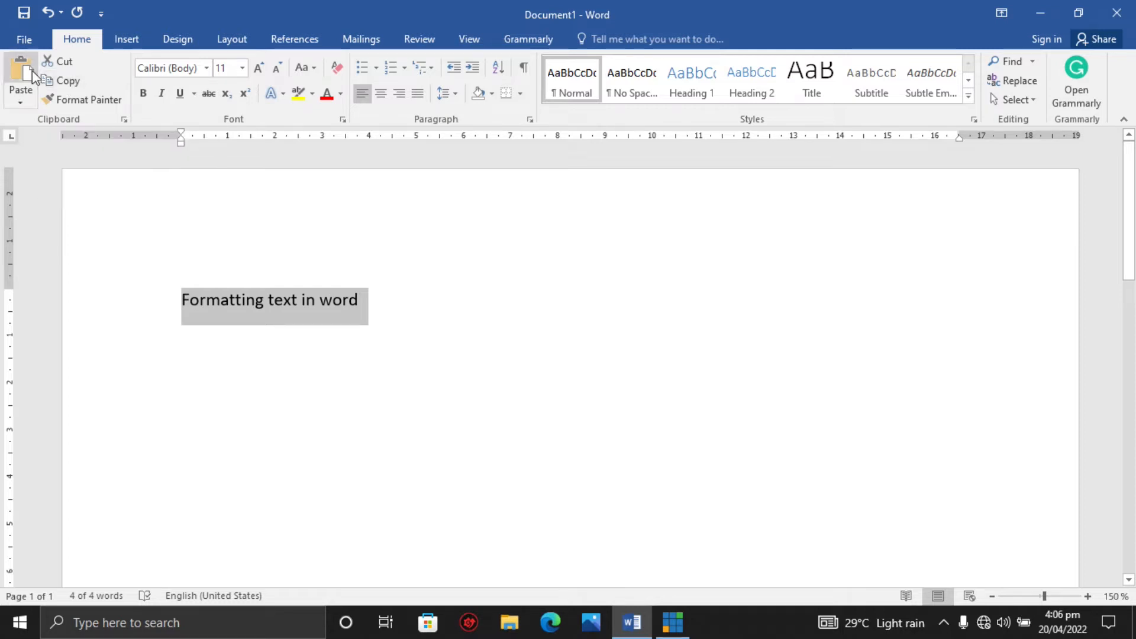
left_click(259, 308)
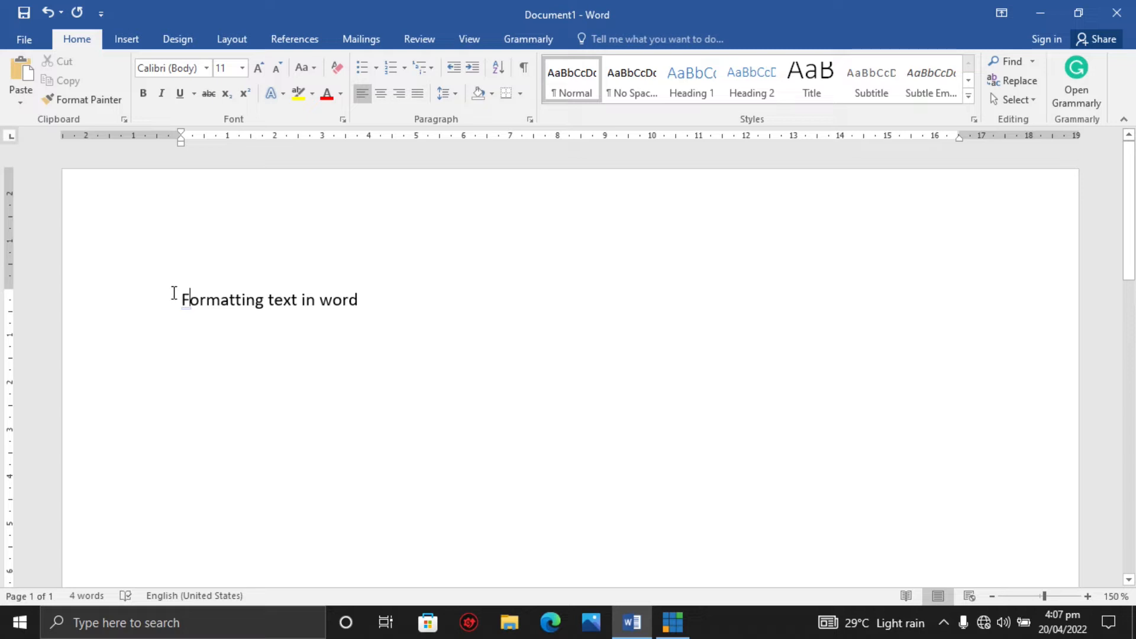
left_click(340, 299)
left_click(186, 299)
left_click_drag(185, 299, 341, 299)
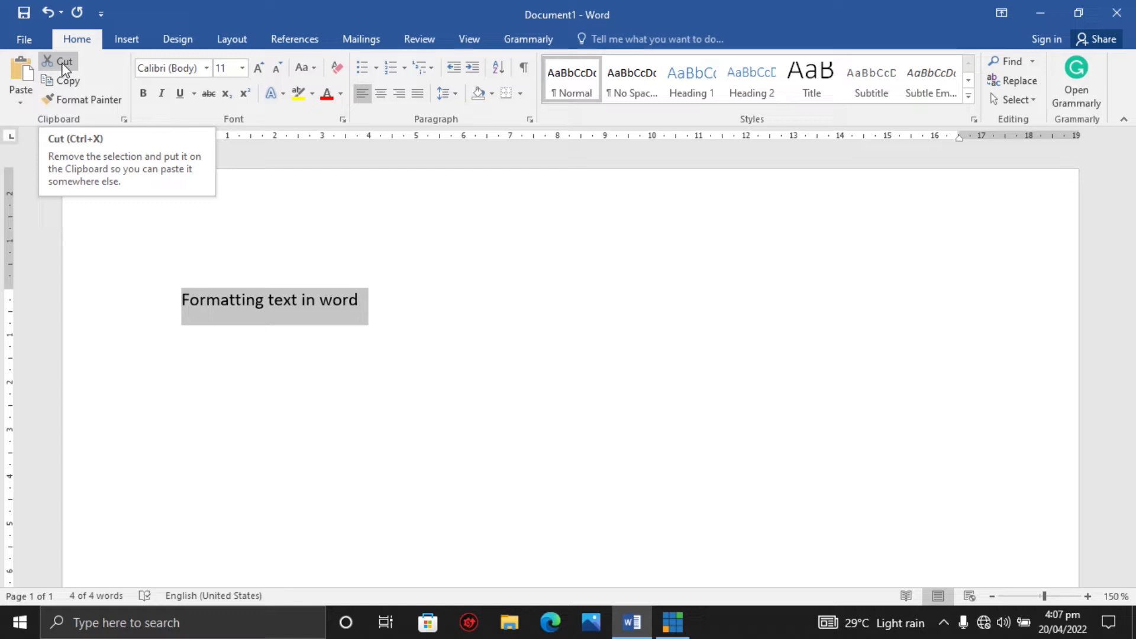
left_click(64, 67)
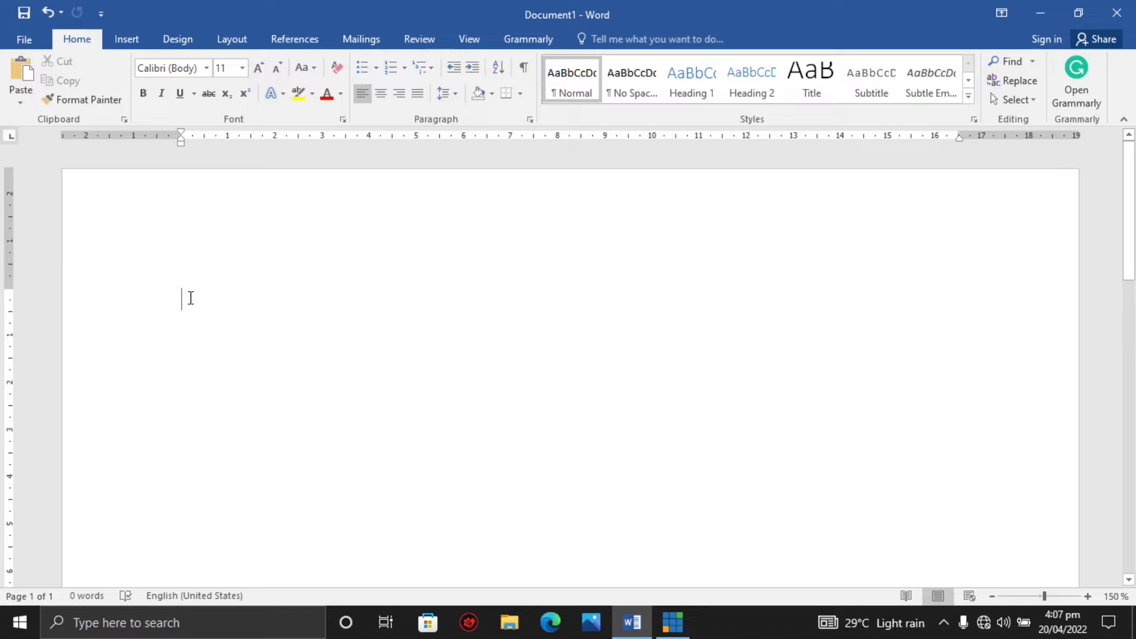
key("Return")
left_click(27, 70)
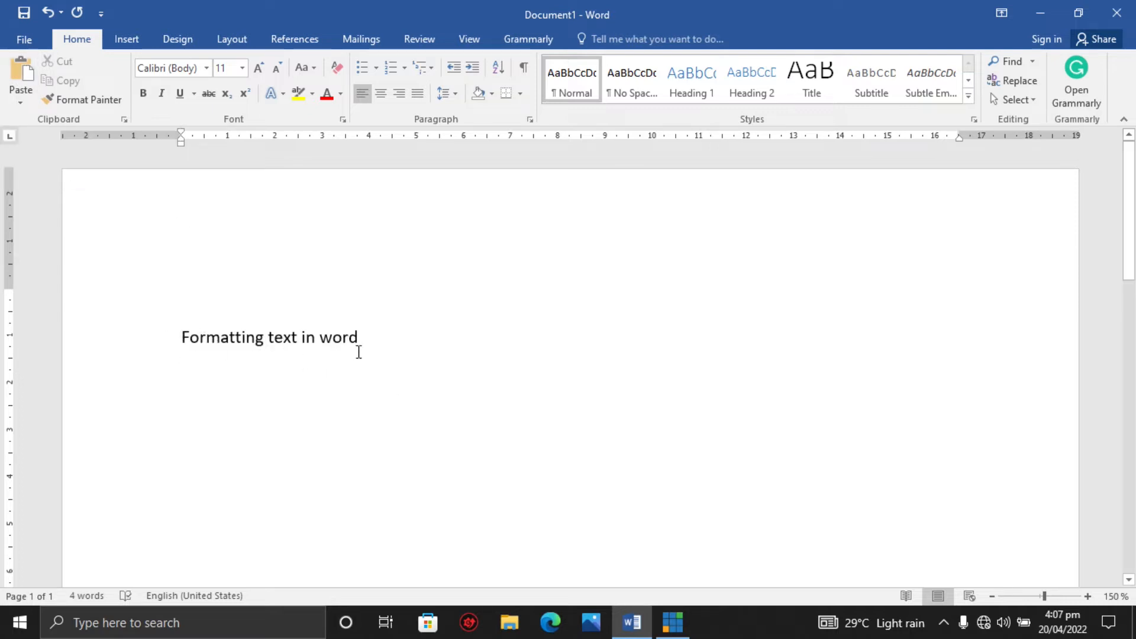
Add three short lines A, B and C above the heading text.
left_click(212, 280)
type("a")
key("BackSpace")
type("A")
key("Return")
type("B")
key("Return")
type("C")
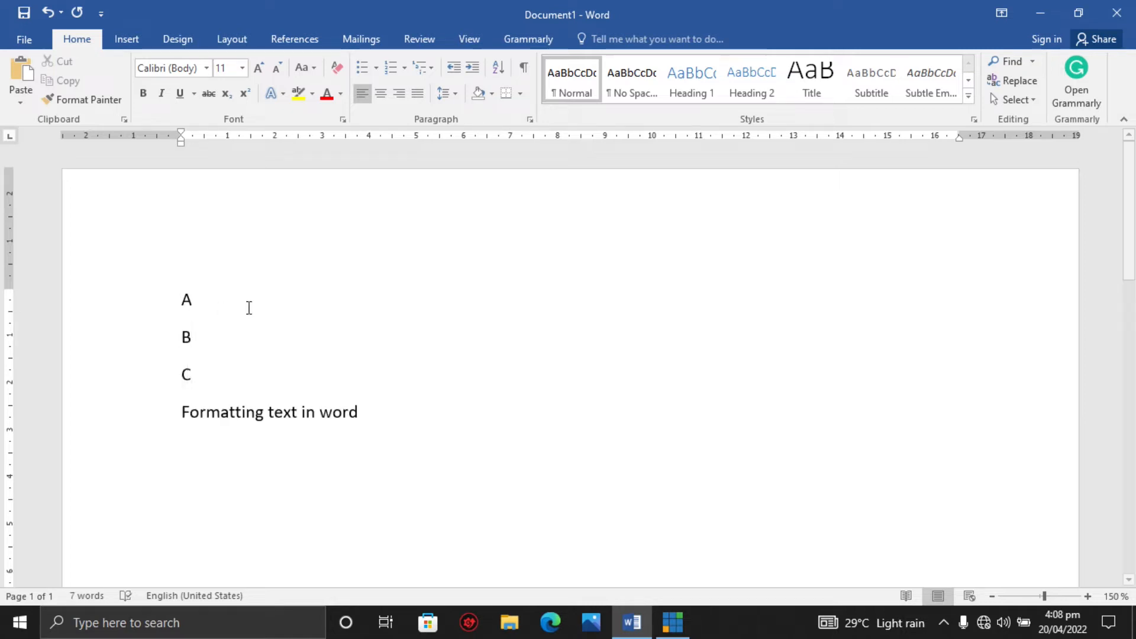
Insert an empty line below A and remove it again.
left_click(205, 302)
left_click(210, 375)
key("Return")
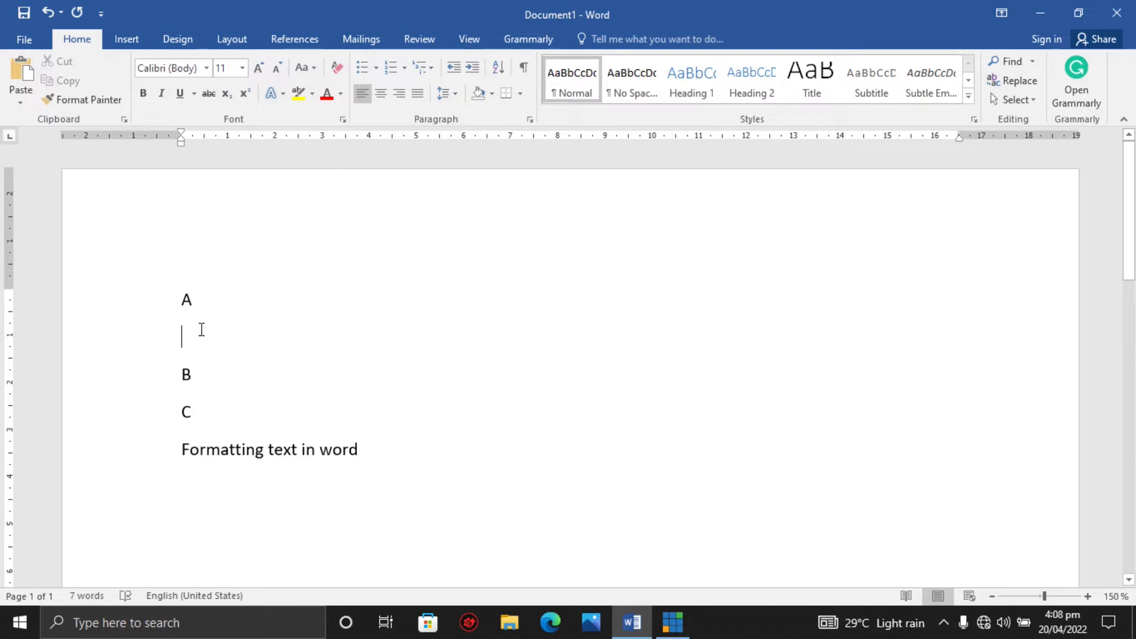
key("BackSpace")
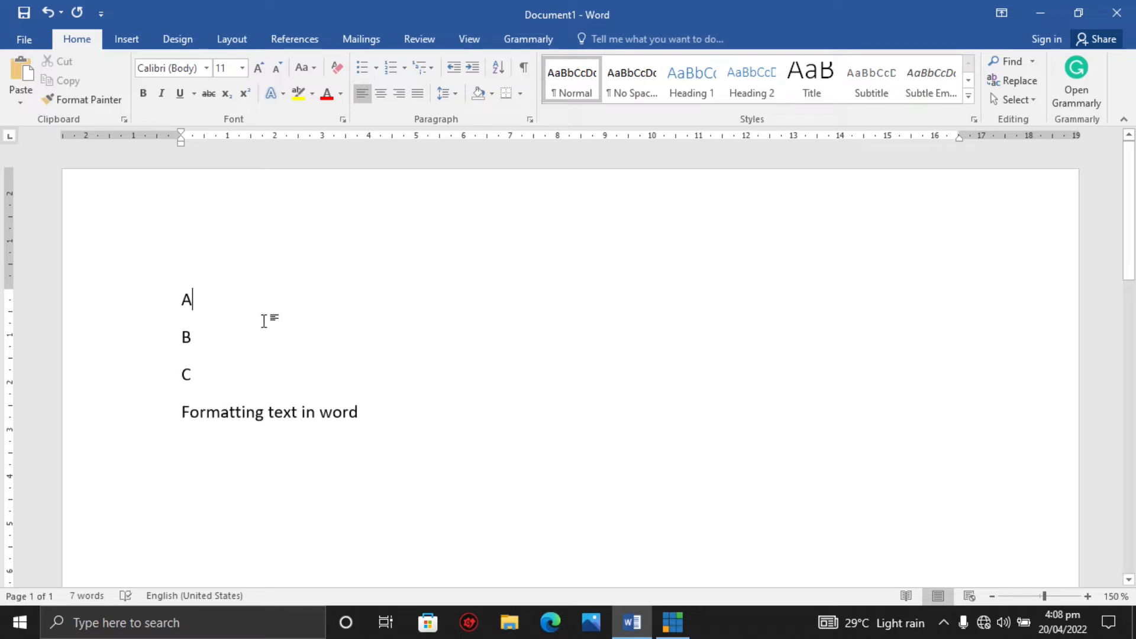
key("Return")
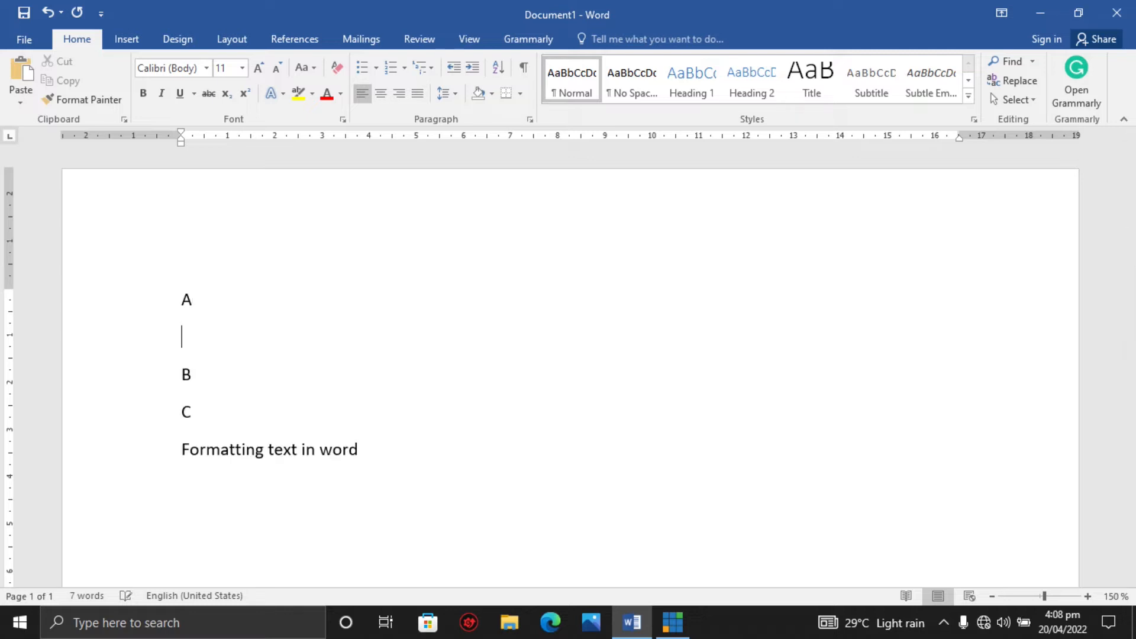
key("BackSpace")
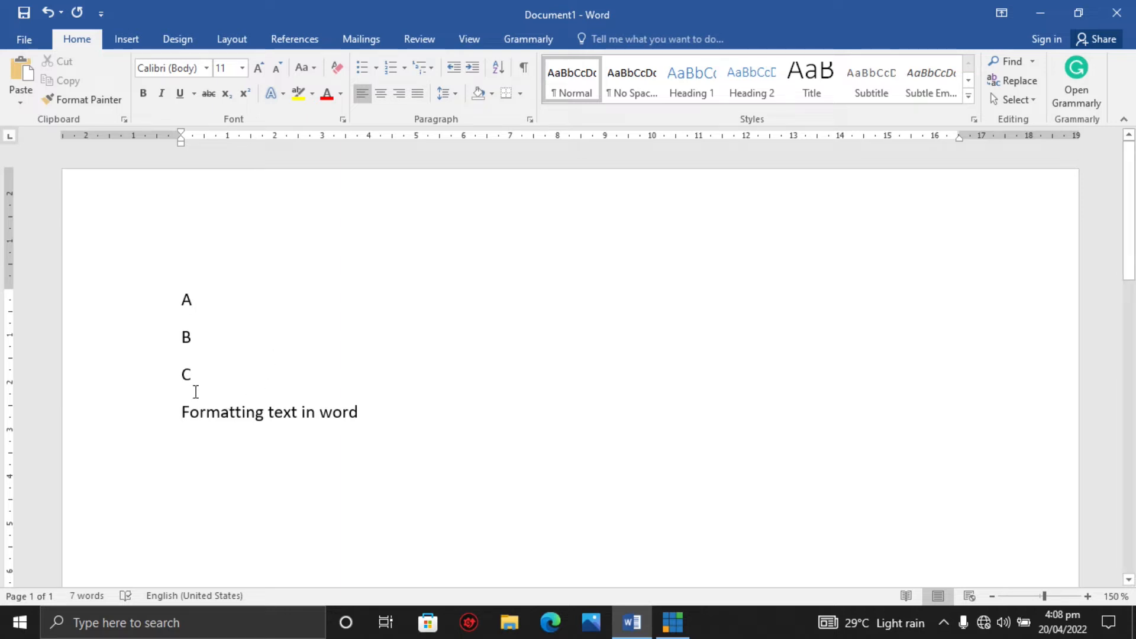
Delete the B, C and A lines and the empty line so only the heading text remains at the top.
key("BackSpace")
key("BackSpace")
key("BackSpace")
key("BackSpace")
key("BackSpace")
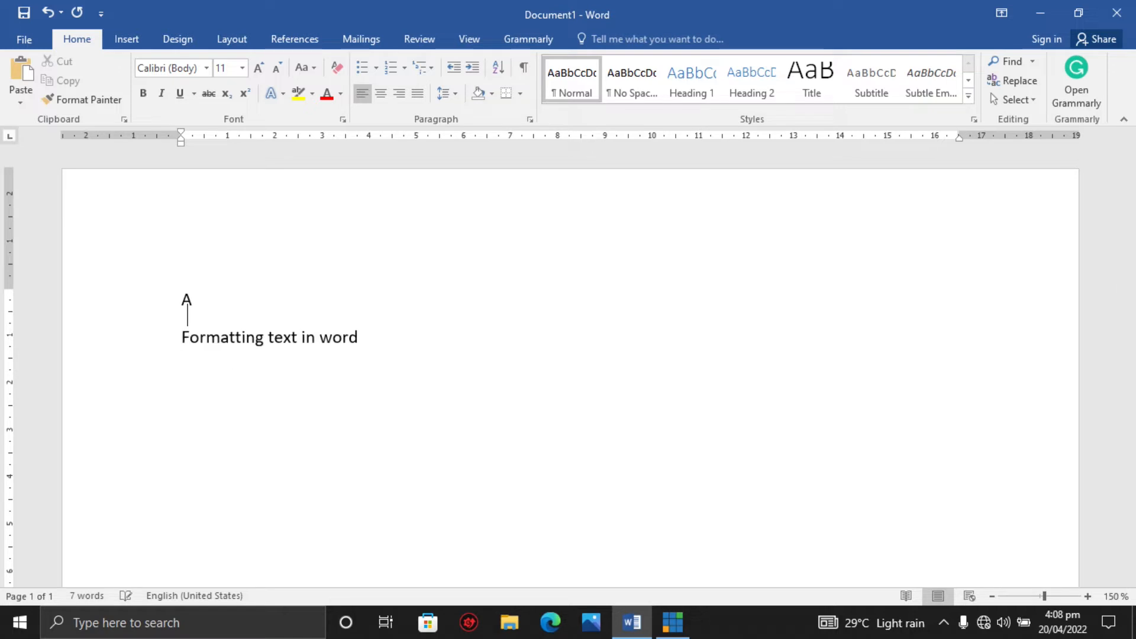
left_click(219, 404)
key("BackSpace")
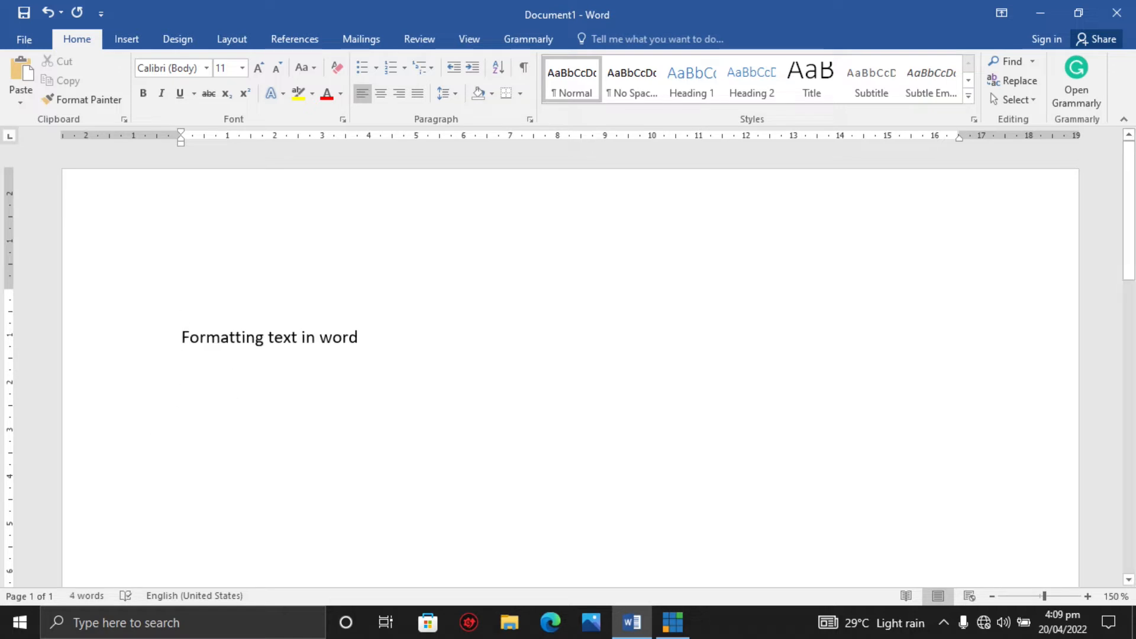
left_click(182, 337)
key("BackSpace")
key("End")
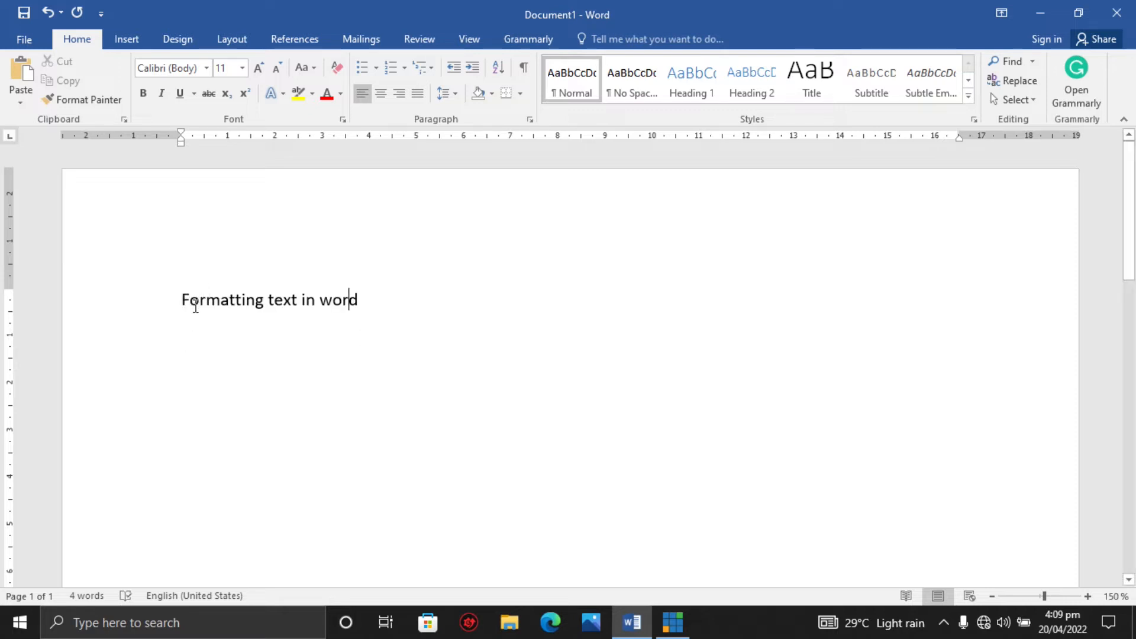
Copy the line "Formatting text in word".
left_click_drag(183, 300, 366, 300)
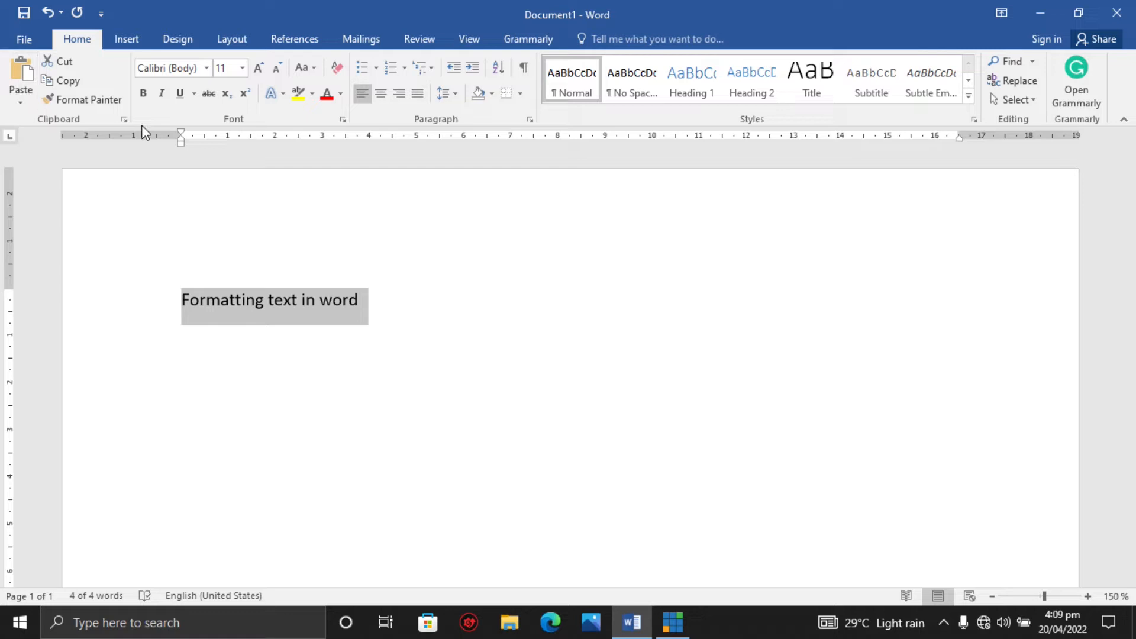
left_click(70, 87)
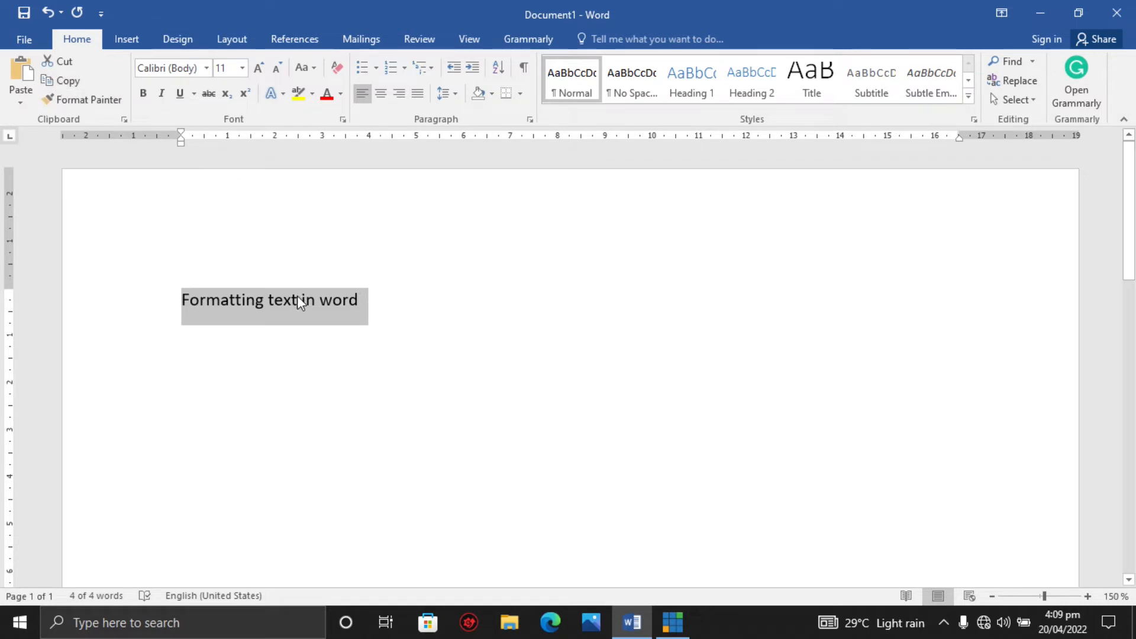
left_click(73, 83)
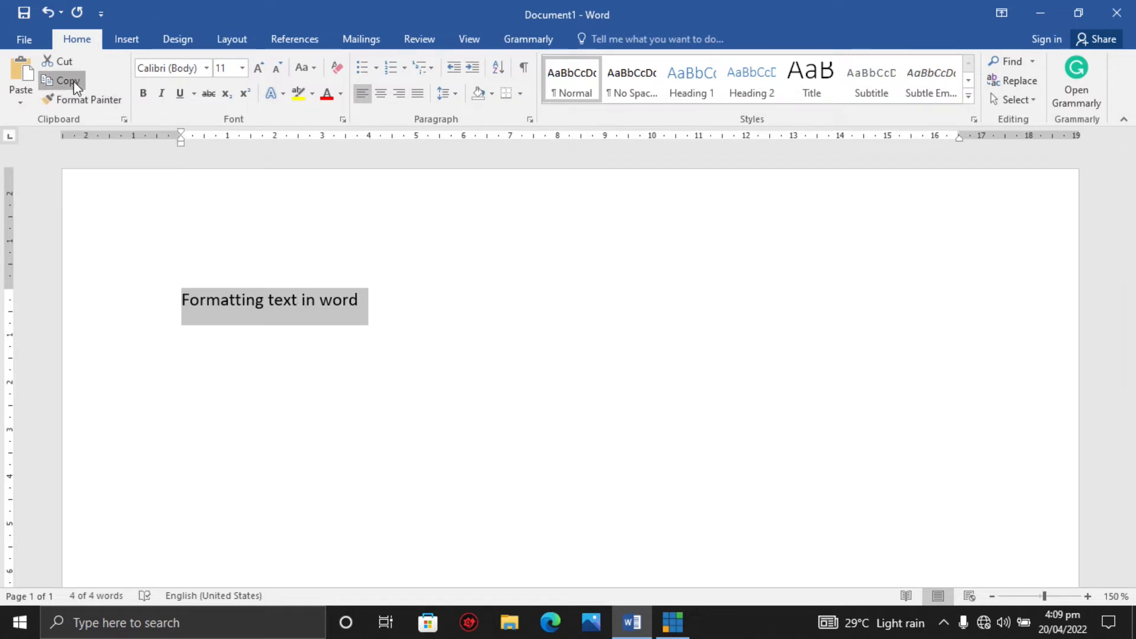
left_click(389, 296)
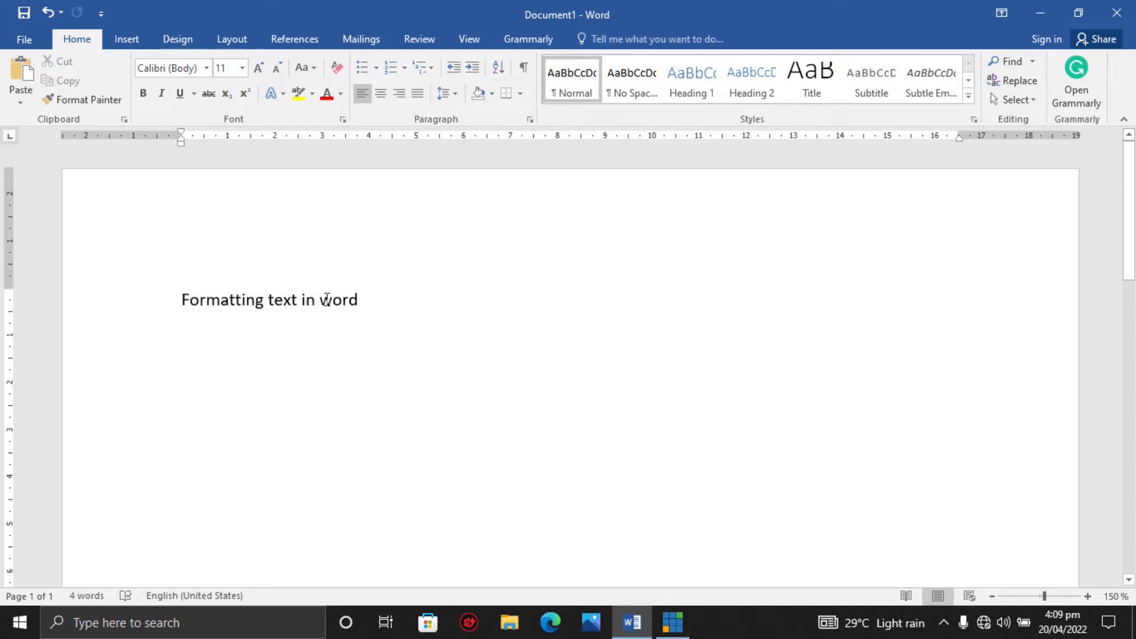
Paste the copied line six times on new lines below the original.
left_click_drag(186, 297, 355, 306)
key("ctrl+c")
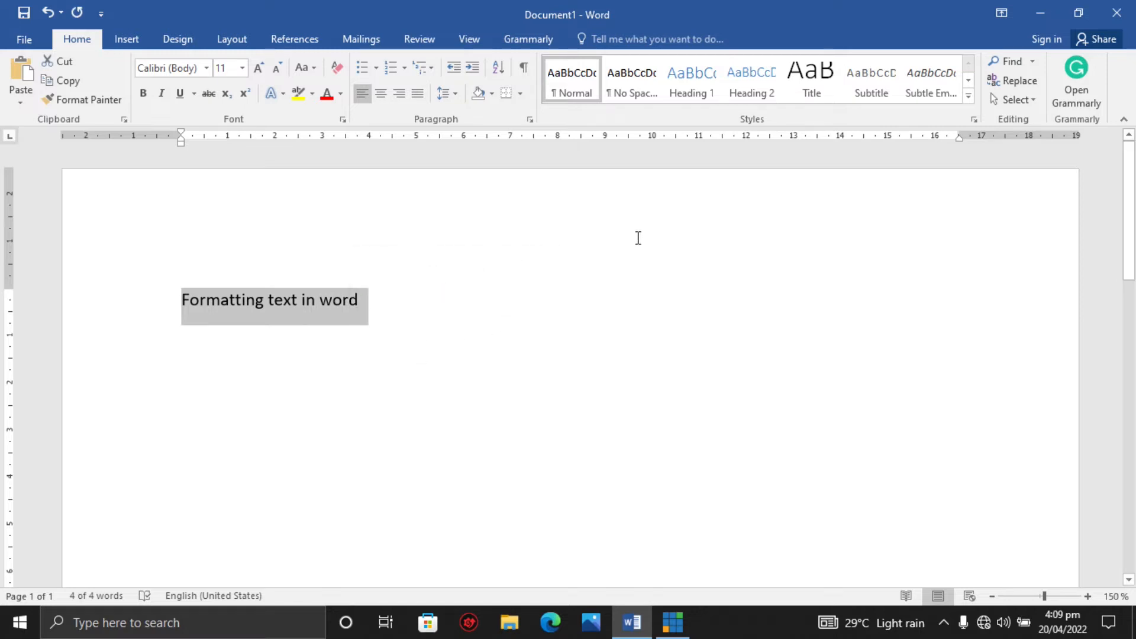
left_click(603, 244)
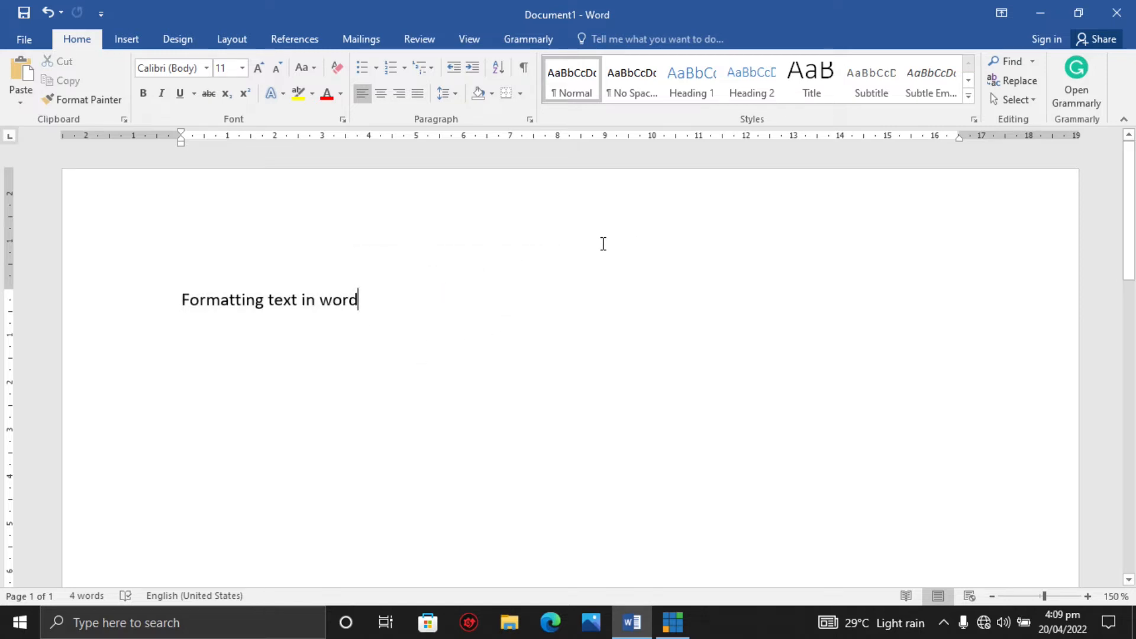
key("Return")
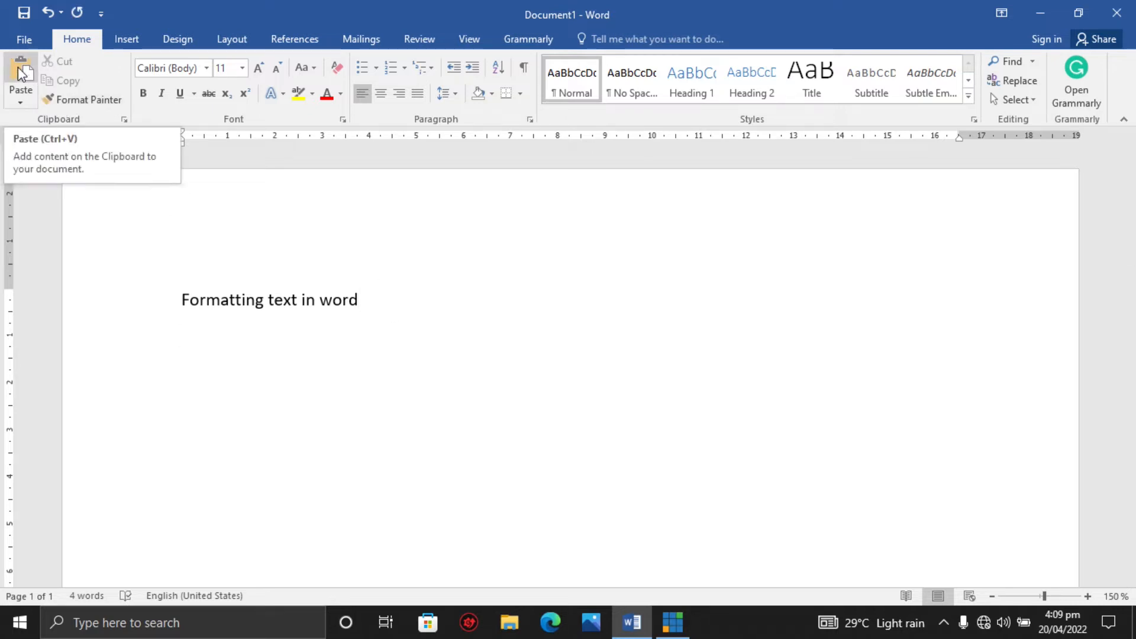
left_click(22, 72)
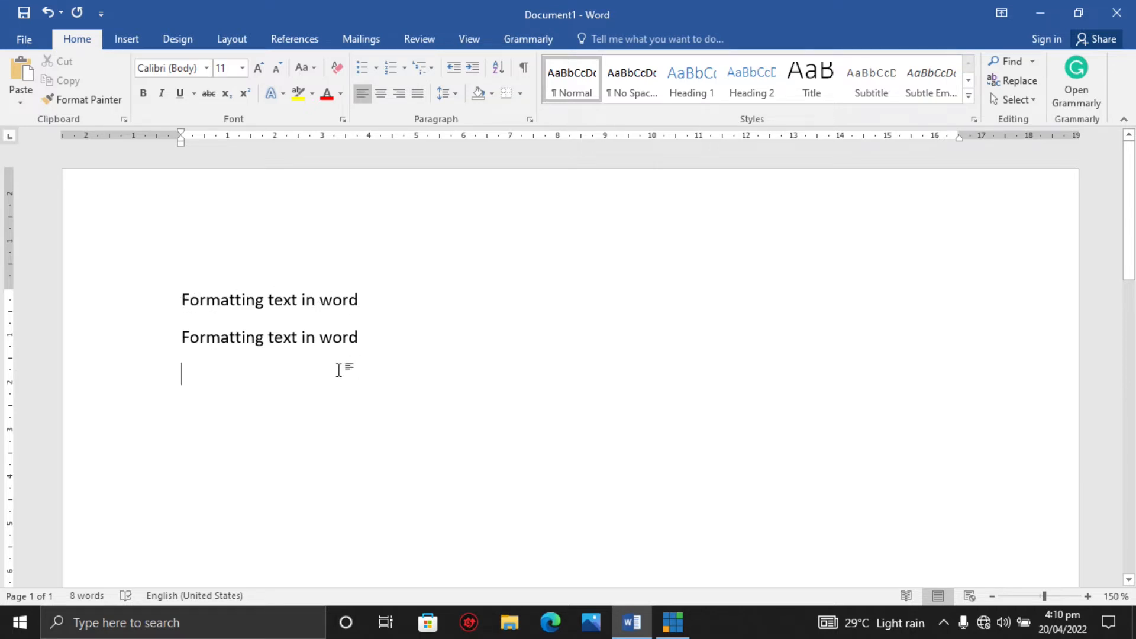
left_click(19, 76)
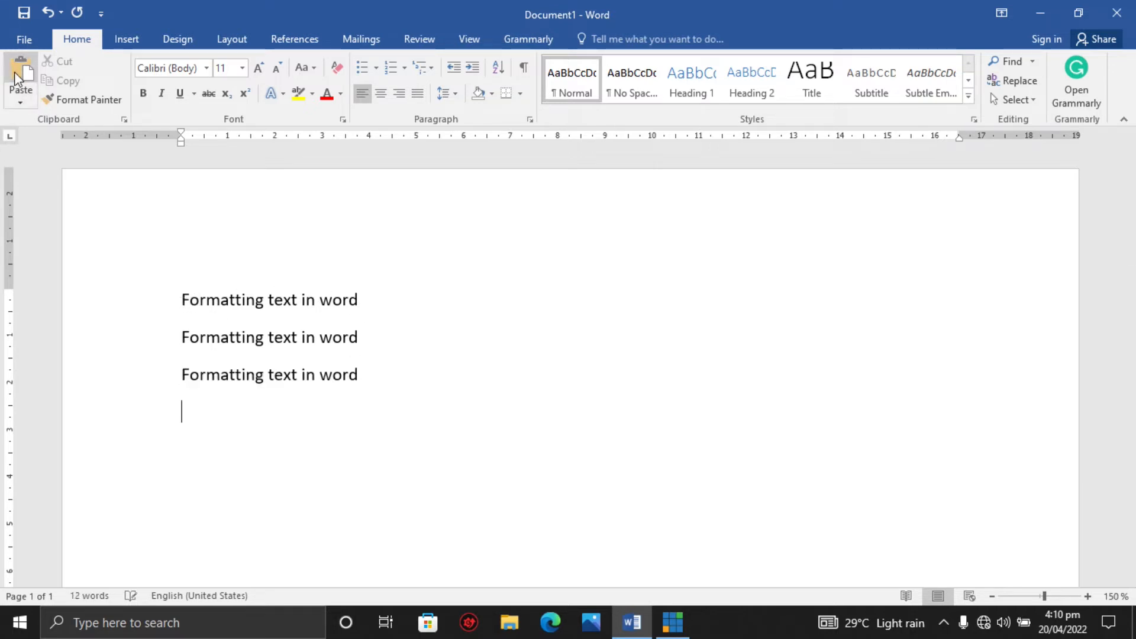
left_click(14, 73)
left_click(15, 72)
left_click(15, 72)
left_click(15, 72)
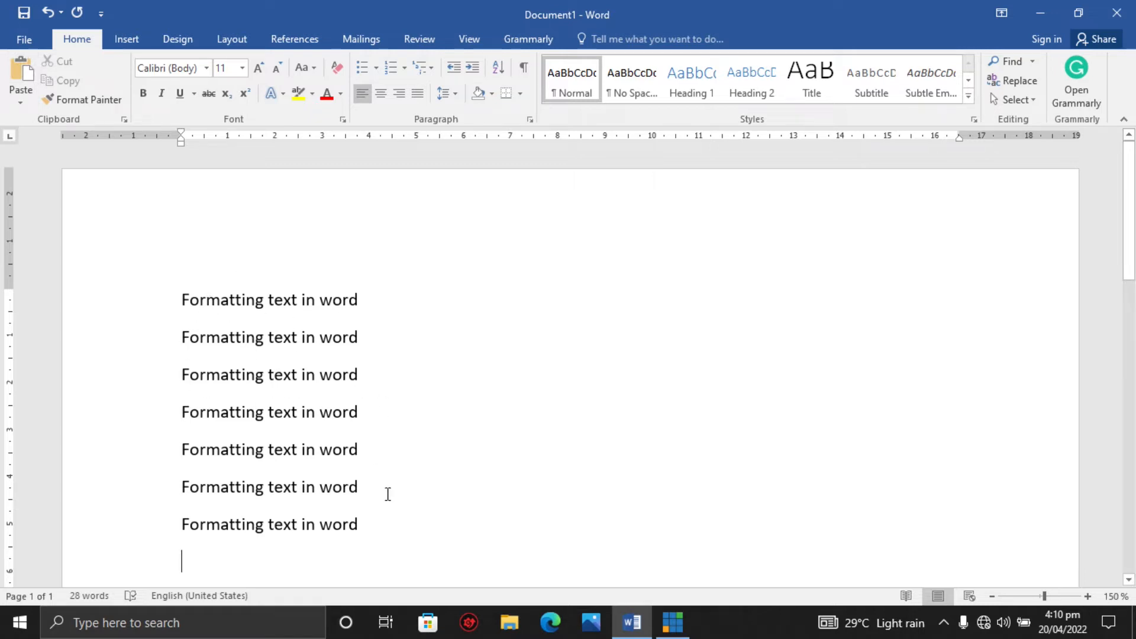
Delete the pasted copies so only the single "Formatting text in word" line remains.
key("BackSpace")
key("BackSpace")
key("BackSpace")
key("BackSpace")
key("BackSpace")
key("BackSpace")
key("BackSpace")
key("BackSpace")
key("BackSpace")
key("BackSpace")
key("BackSpace")
key("BackSpace")
key("BackSpace")
key("BackSpace")
key("BackSpace")
key("BackSpace")
key("BackSpace")
key("BackSpace")
key("BackSpace")
key("BackSpace")
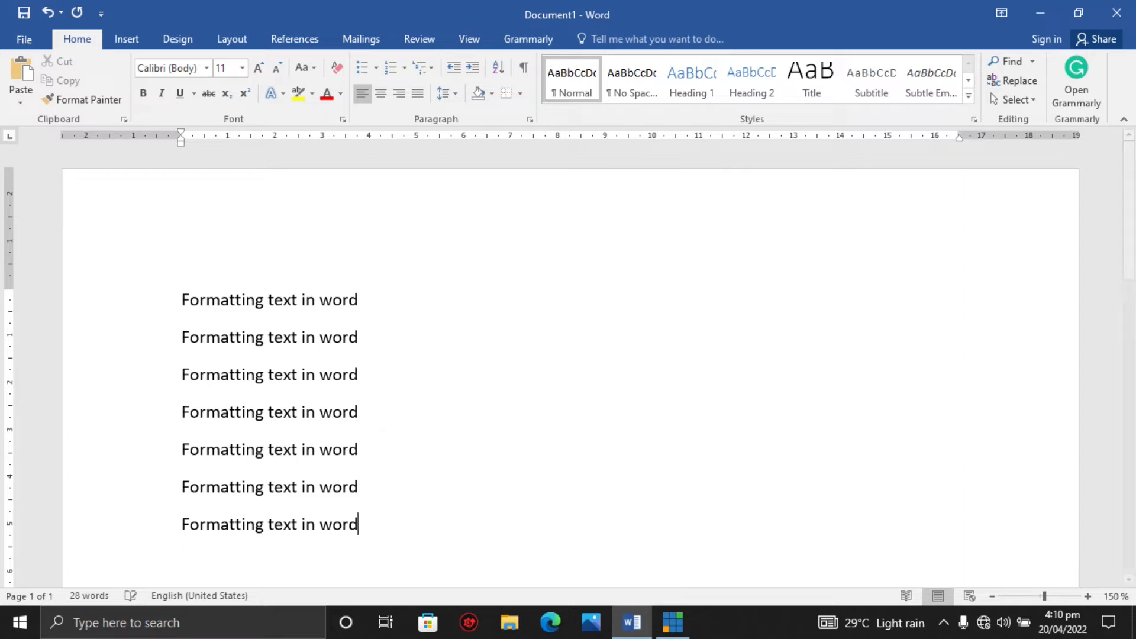
key("BackSpace")
key("BackSpace")
key("BackSpace")
key("BackSpace")
key("BackSpace")
key("BackSpace")
key("BackSpace")
key("BackSpace")
key("BackSpace")
key("BackSpace")
key("BackSpace")
key("BackSpace")
key("BackSpace")
key("BackSpace")
key("BackSpace")
key("BackSpace")
key("BackSpace")
key("BackSpace")
key("BackSpace")
key("BackSpace")
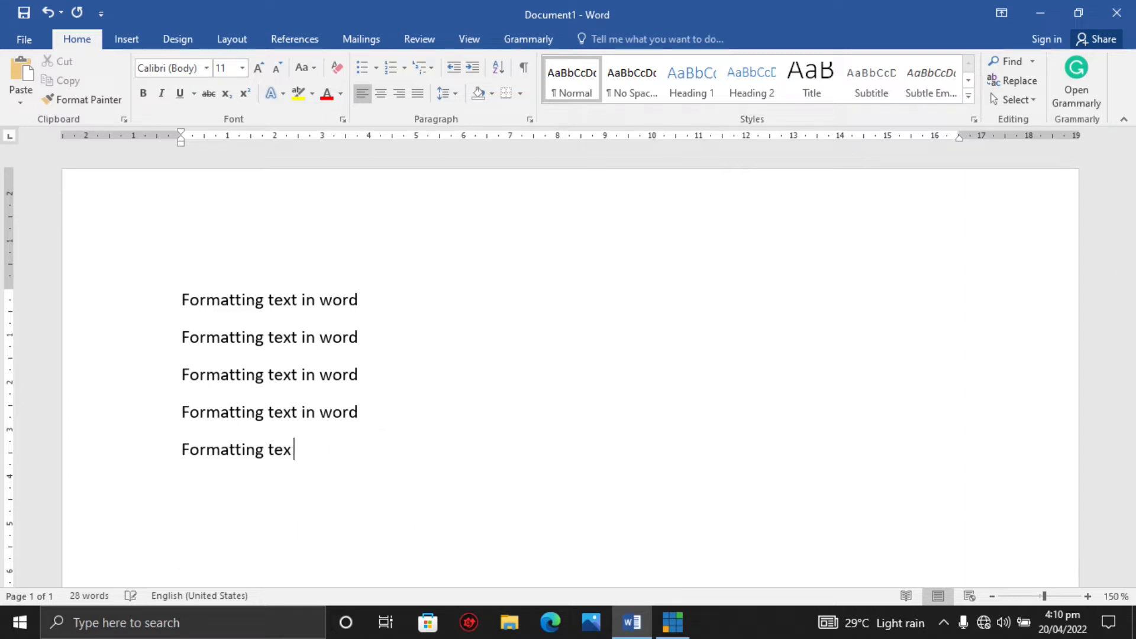
key("BackSpace")
key("BackSpace")
key("BackSpace")
key("BackSpace")
key("BackSpace")
key("BackSpace")
key("BackSpace")
key("BackSpace")
key("BackSpace")
key("BackSpace")
key("BackSpace")
key("BackSpace")
key("BackSpace")
key("BackSpace")
key("BackSpace")
key("BackSpace")
key("BackSpace")
key("BackSpace")
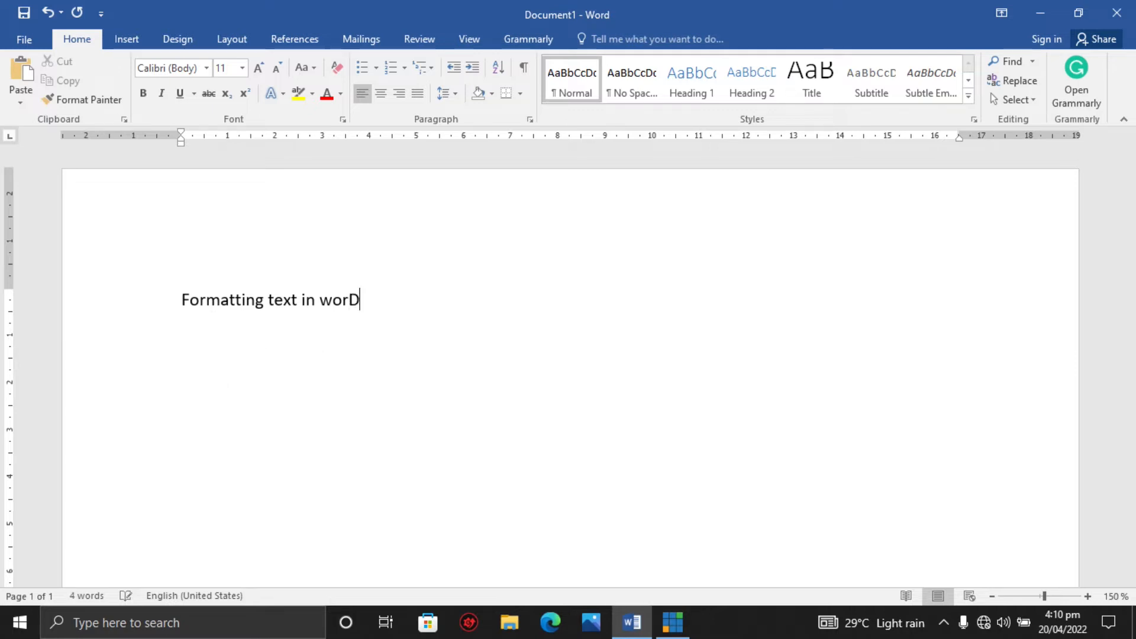
key("BackSpace")
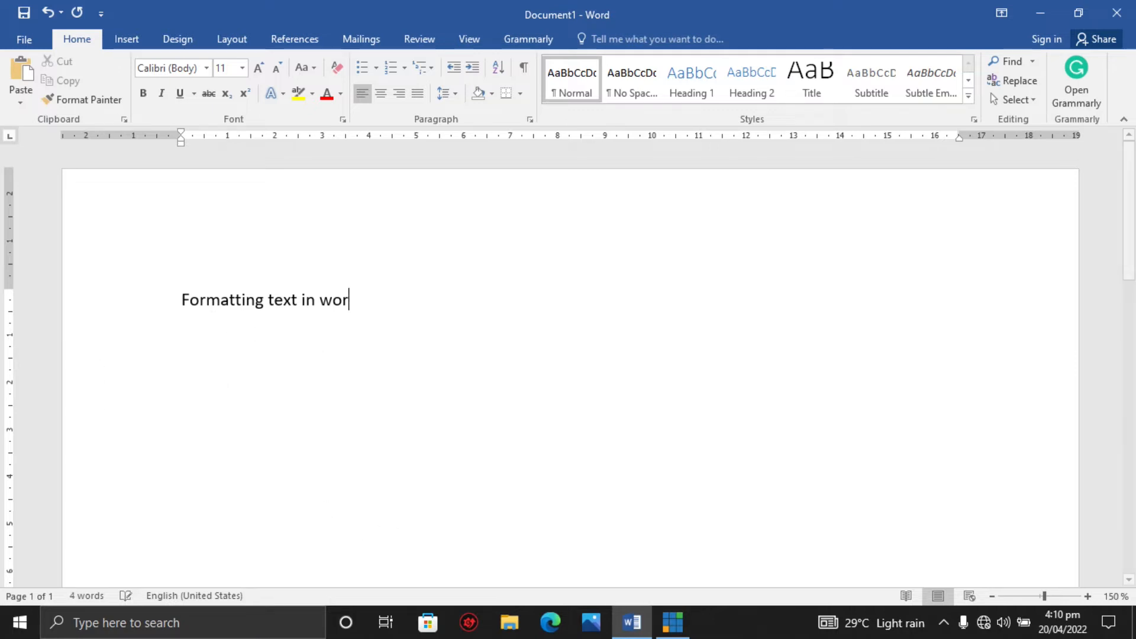
type("d")
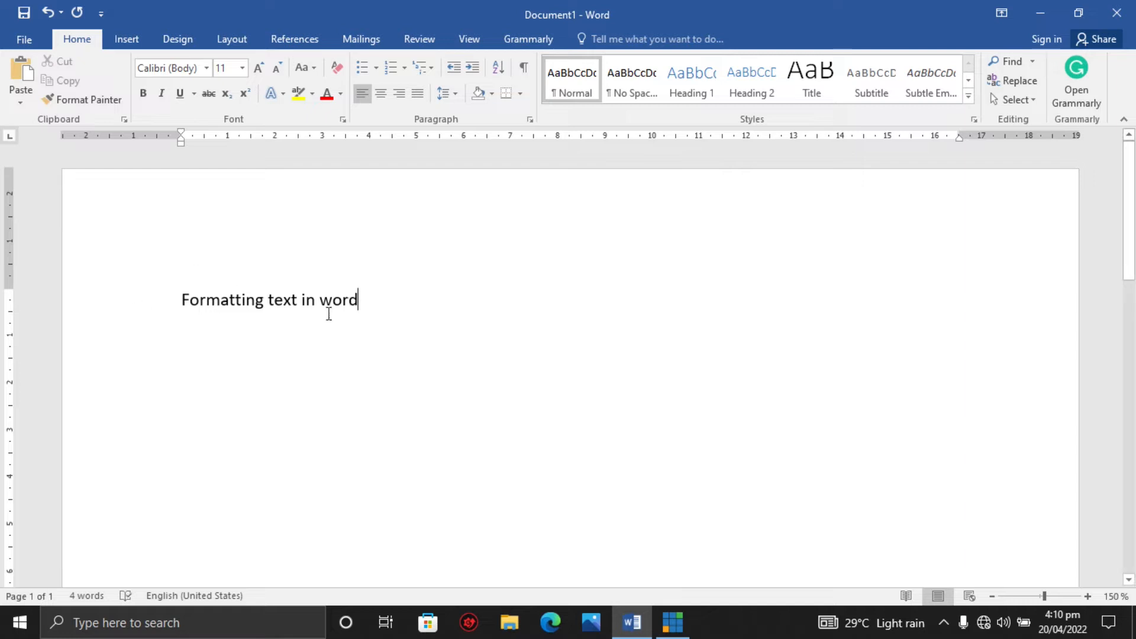
Select the heading text and set its font size to 48.
left_click(176, 301)
left_click_drag(179, 302, 353, 314)
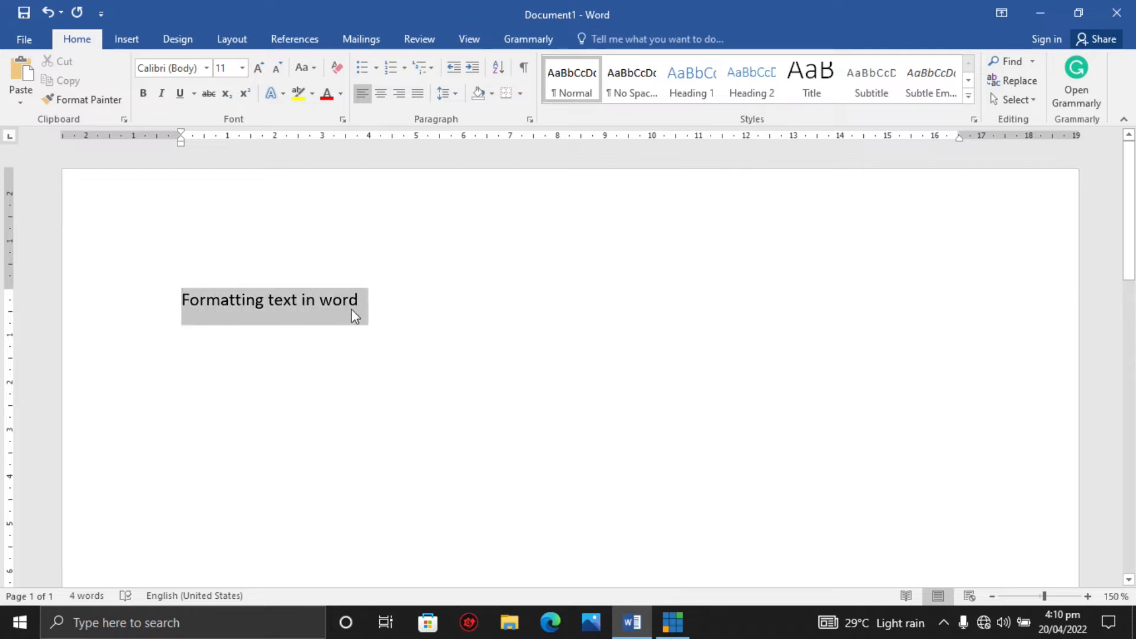
left_click(317, 313)
left_click_drag(193, 299, 338, 303)
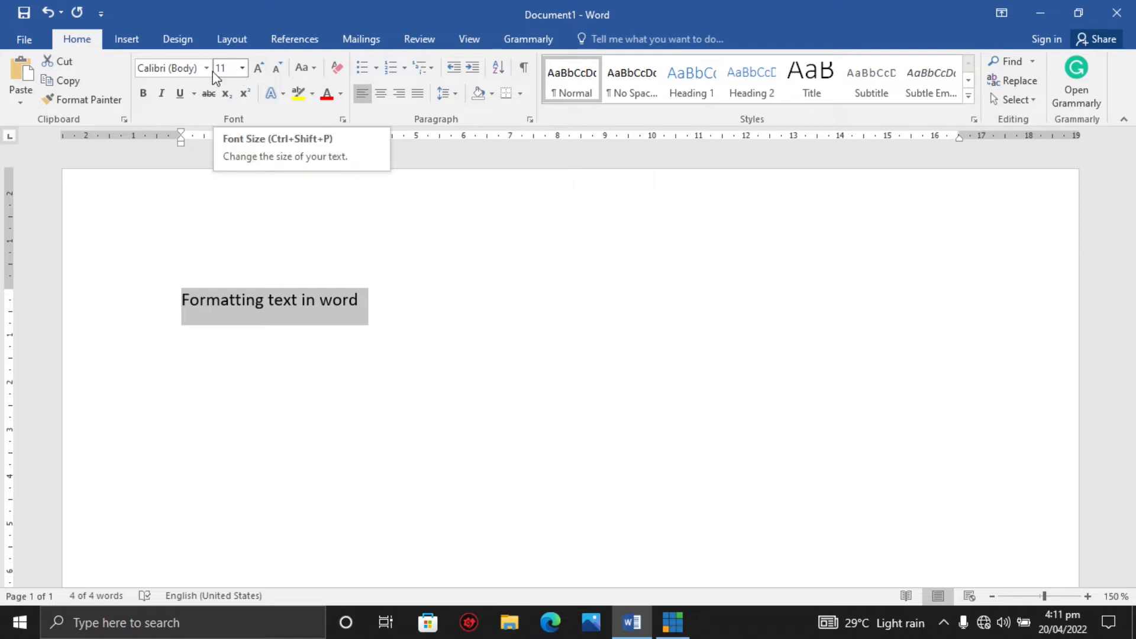
left_click(243, 69)
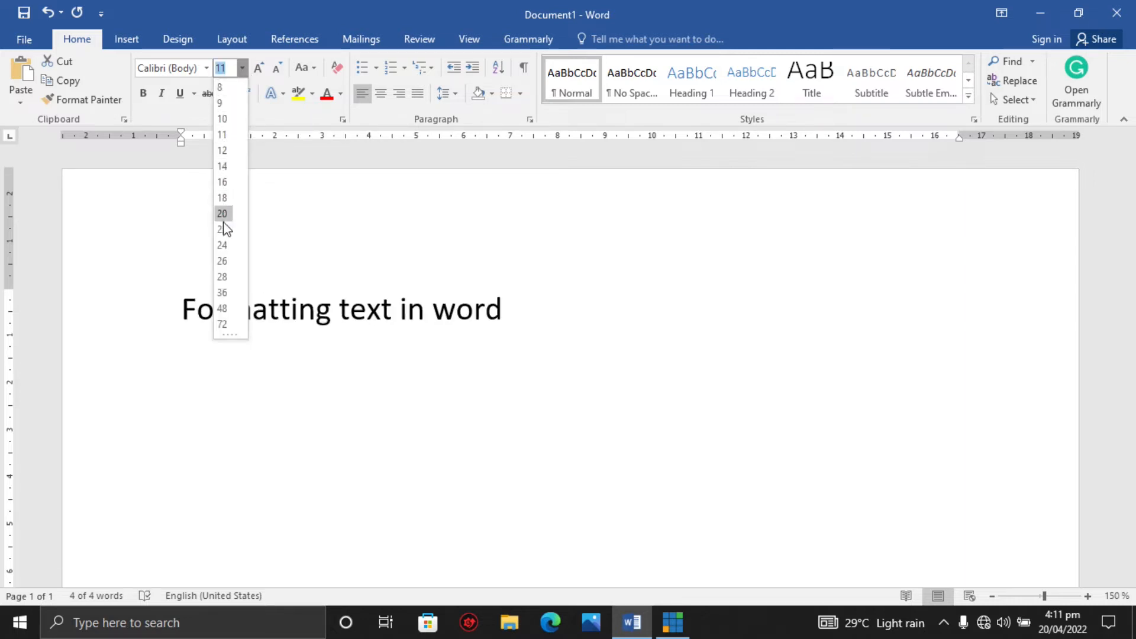
left_click(225, 313)
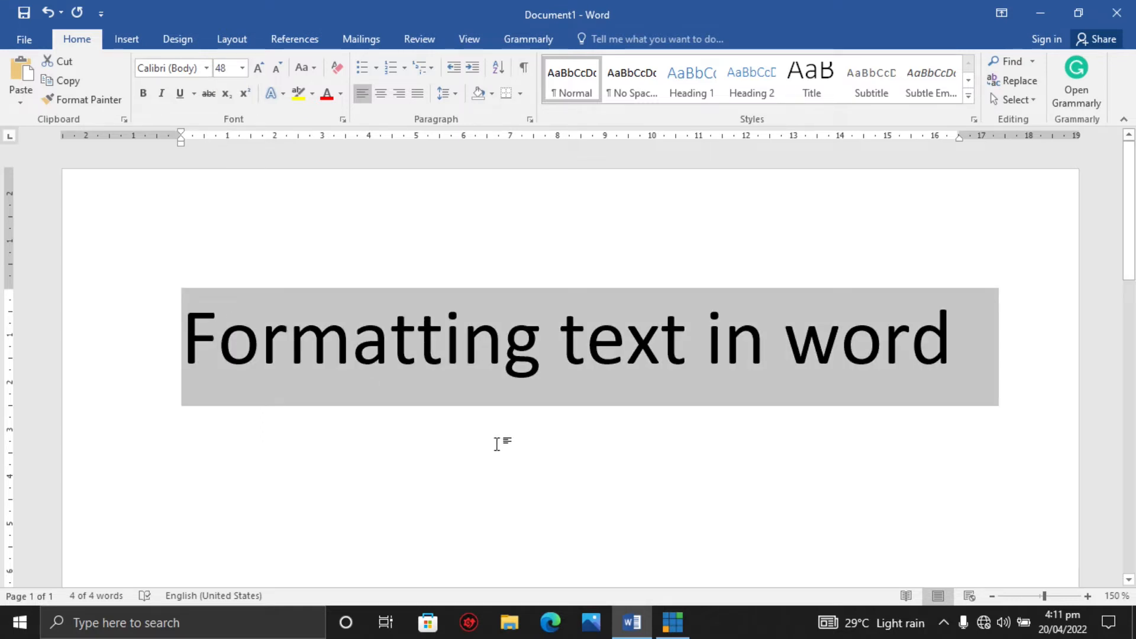
Select the heading line and change its font to Times New Roman.
left_click(687, 348)
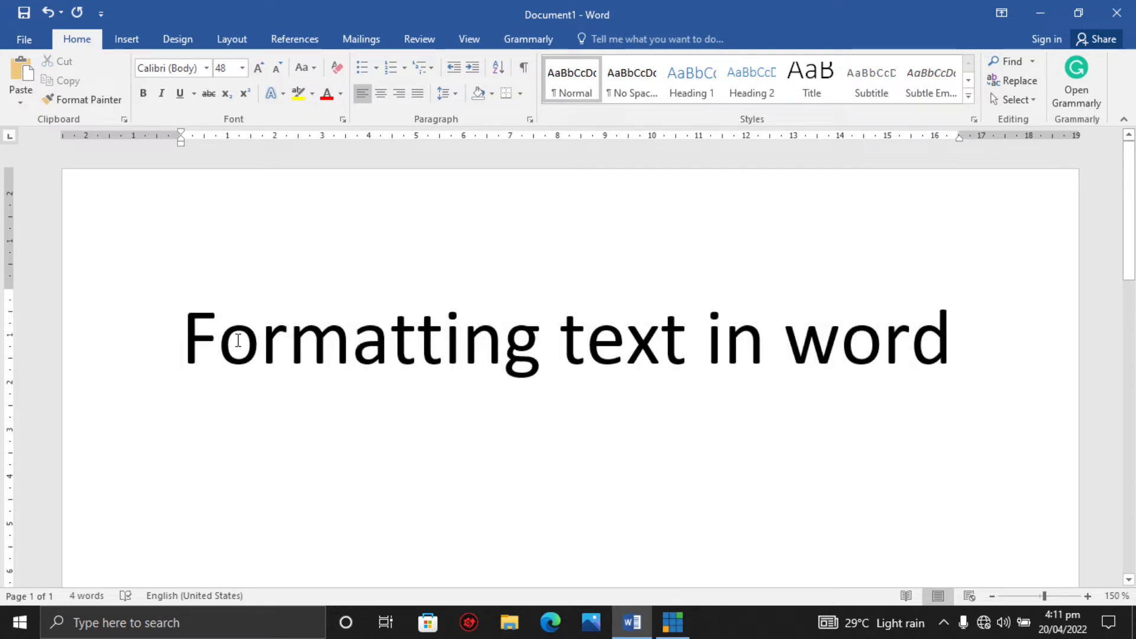
left_click_drag(193, 342, 937, 349)
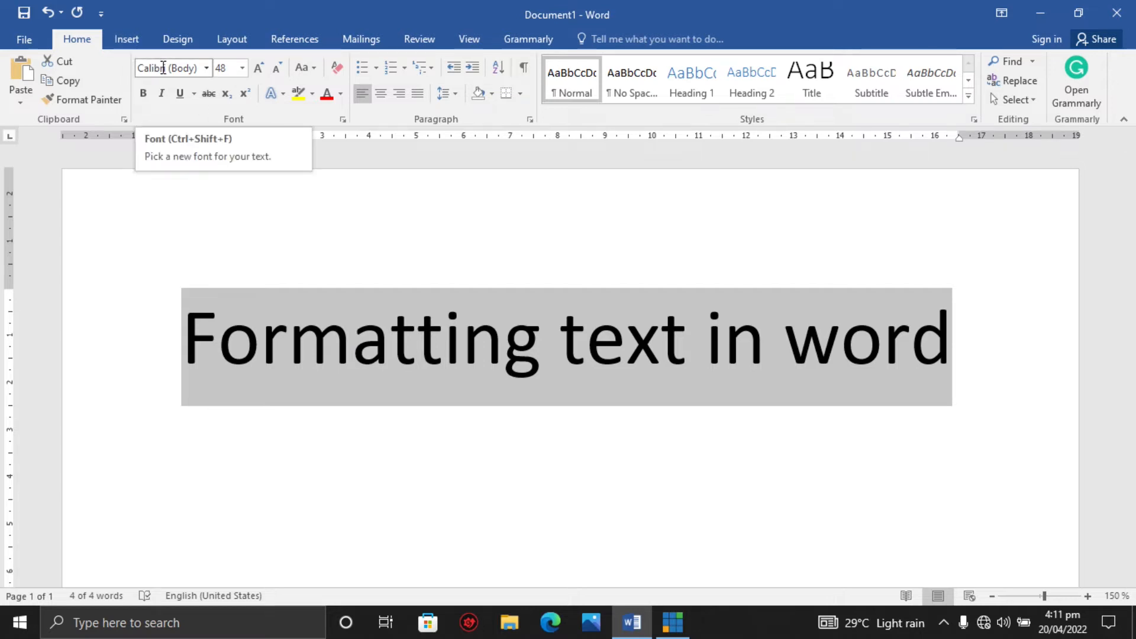
left_click(207, 68)
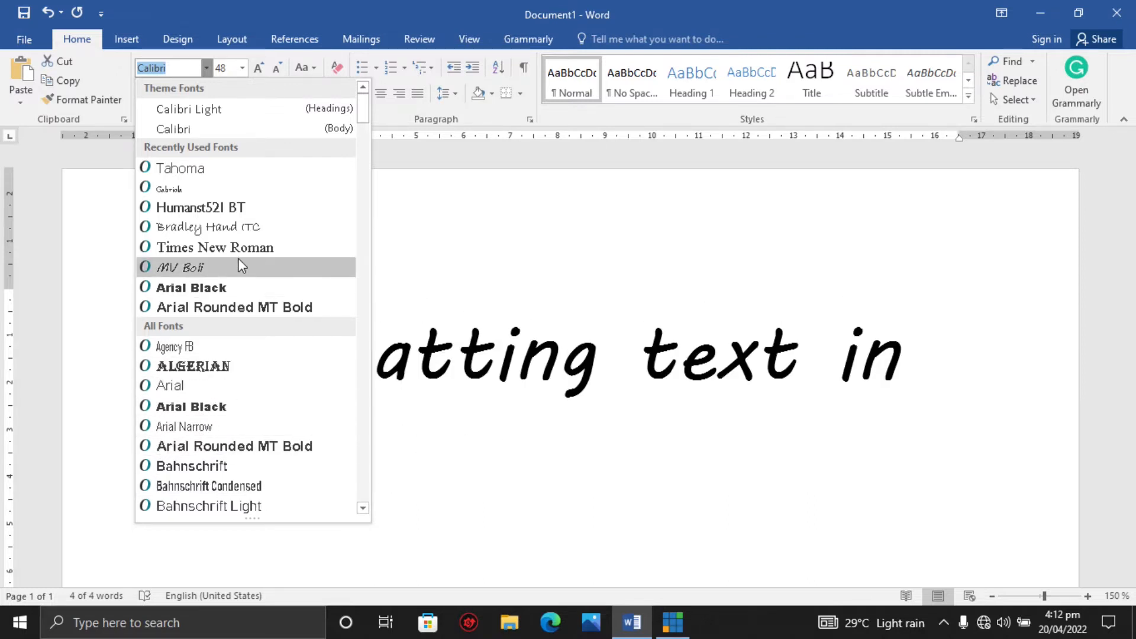
left_click_drag(363, 108, 363, 150)
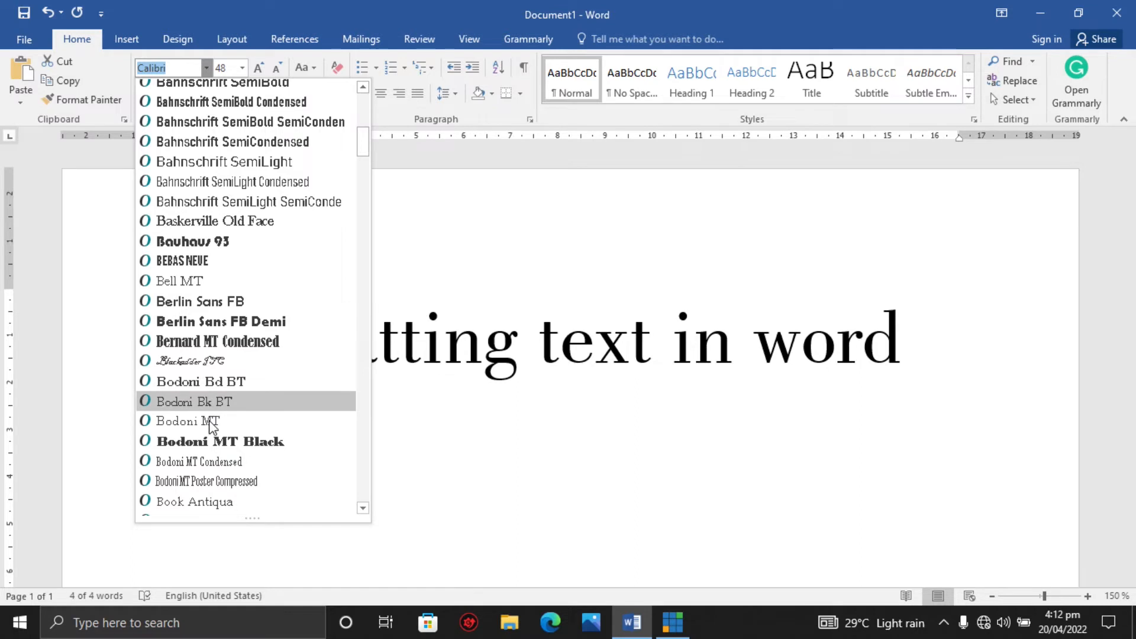
left_click_drag(360, 146, 355, 172)
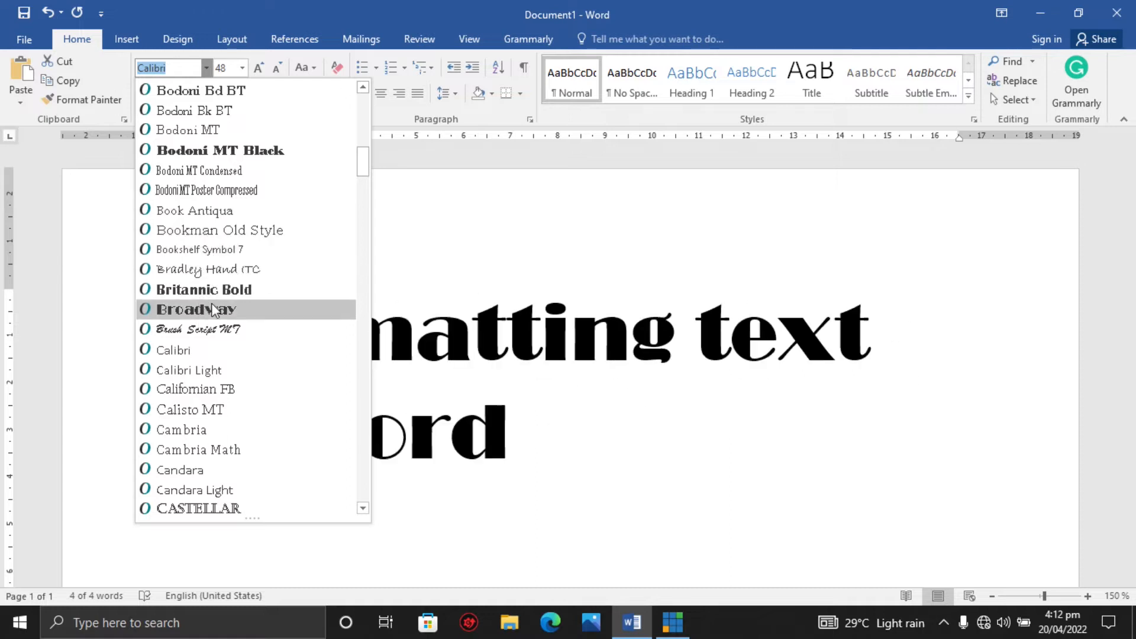
left_click_drag(363, 165, 367, 114)
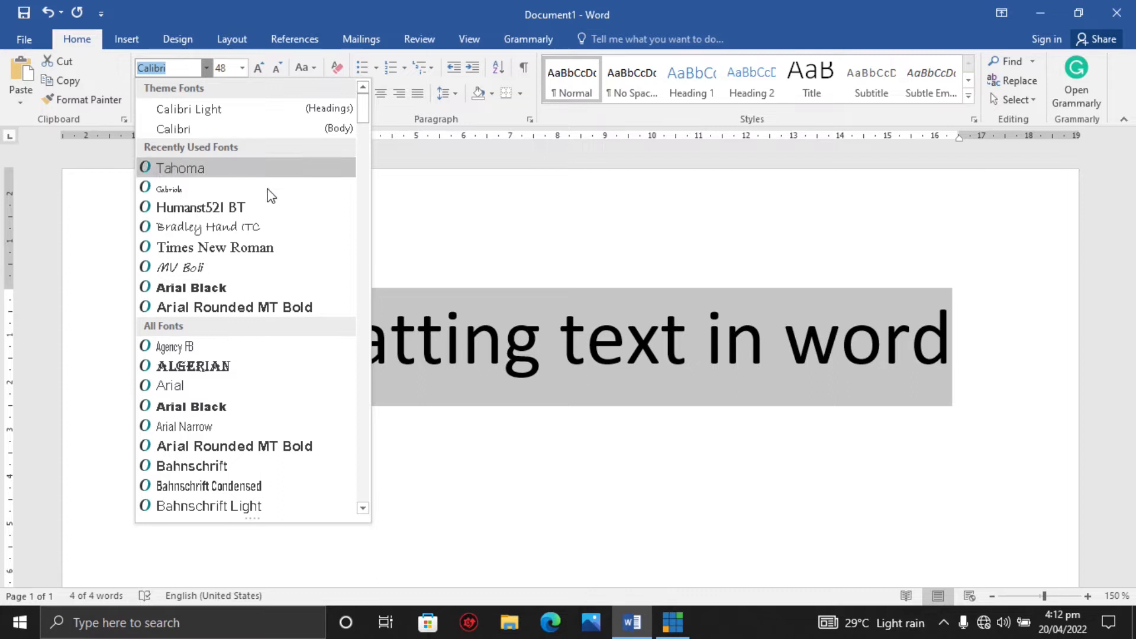
left_click(232, 248)
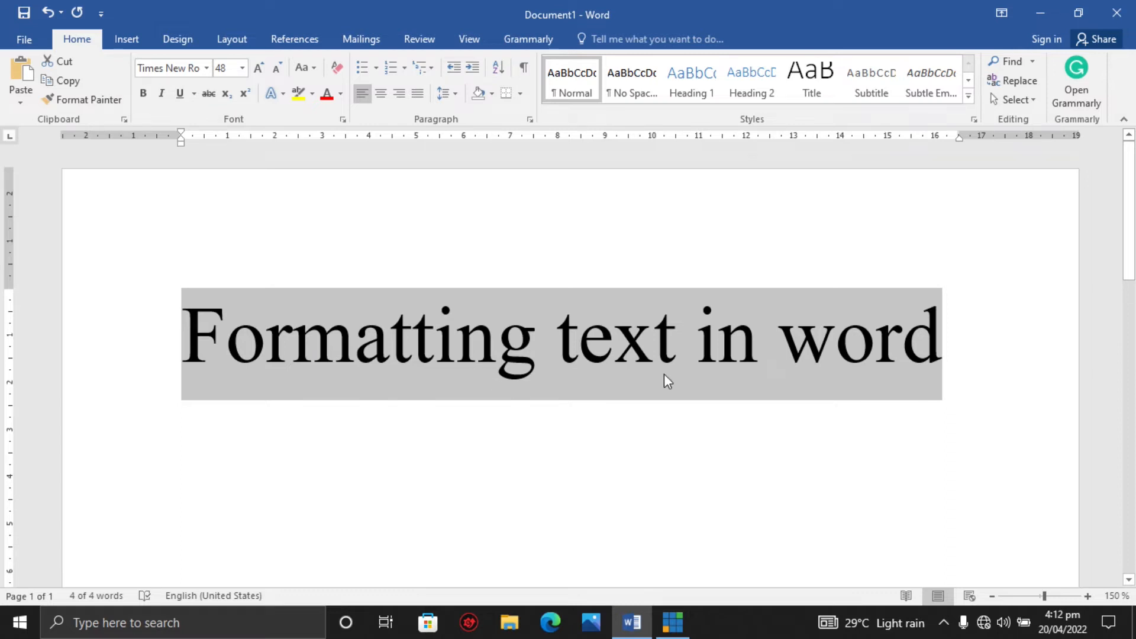
Reselect the heading and change its font to MV Boli.
left_click(289, 346)
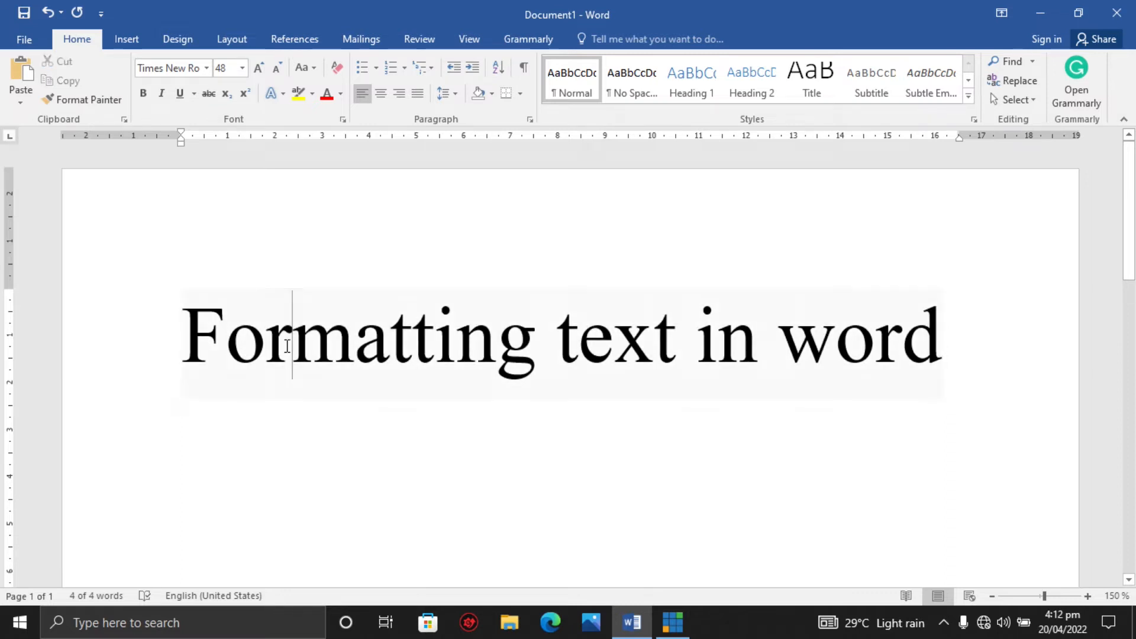
left_click_drag(190, 338, 843, 364)
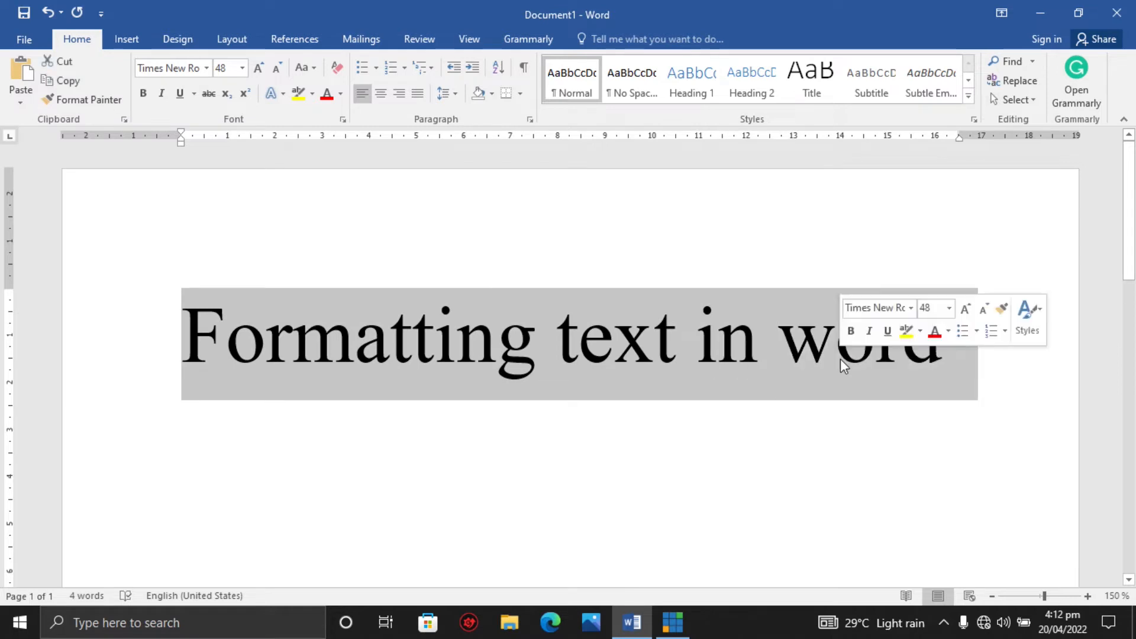
left_click(207, 69)
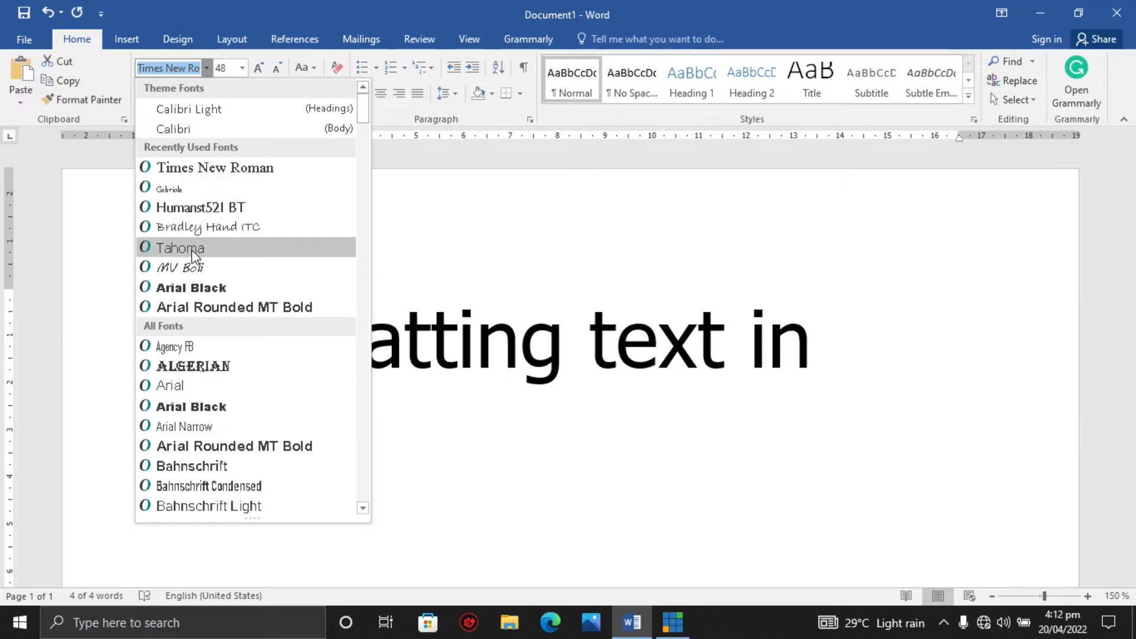
left_click(190, 268)
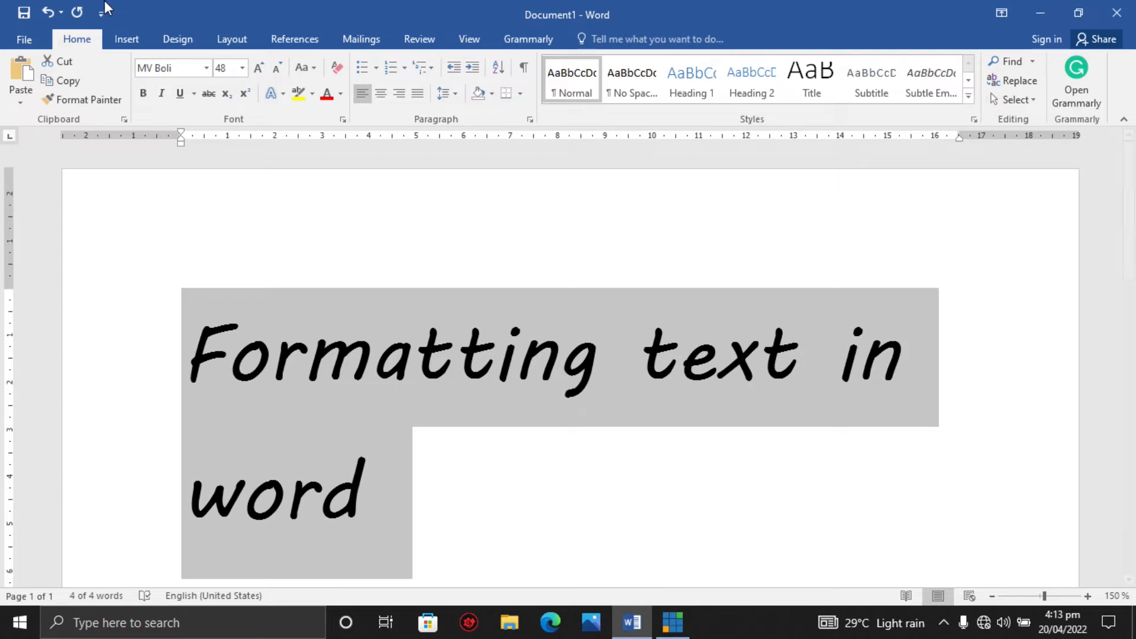
Change the heading's font to Brush Script MT.
left_click(207, 68)
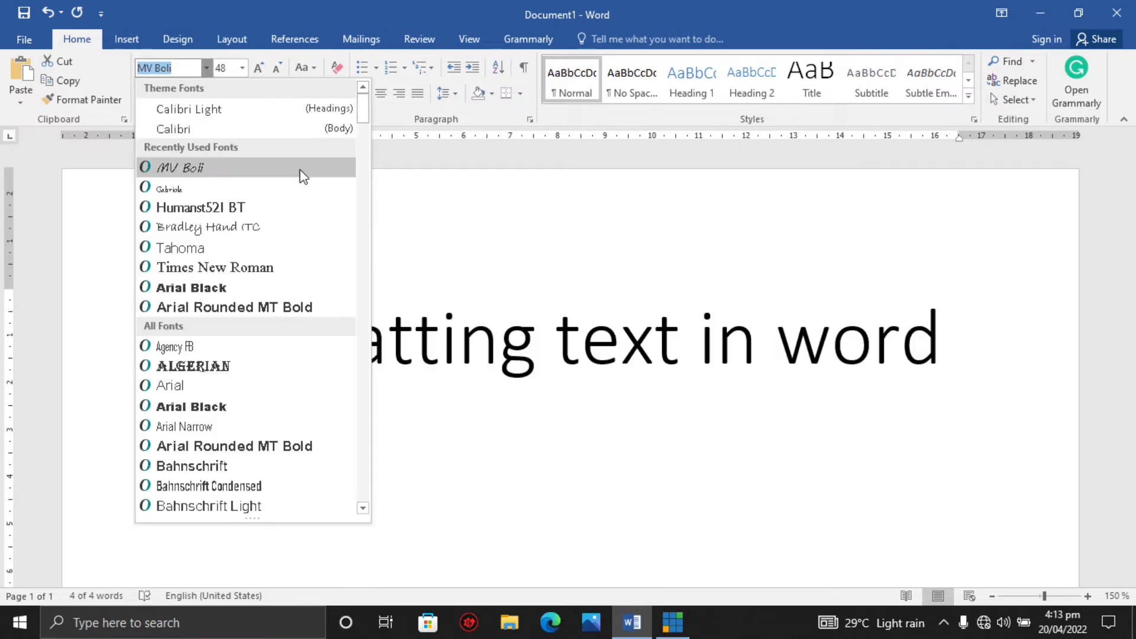
left_click_drag(368, 107, 364, 150)
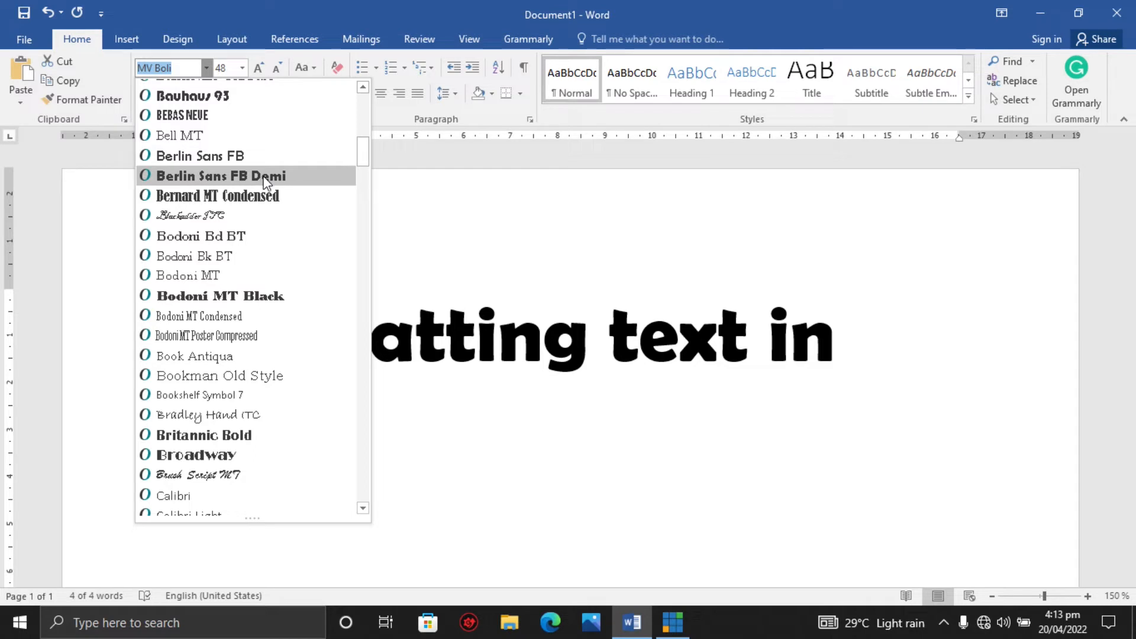
left_click(182, 473)
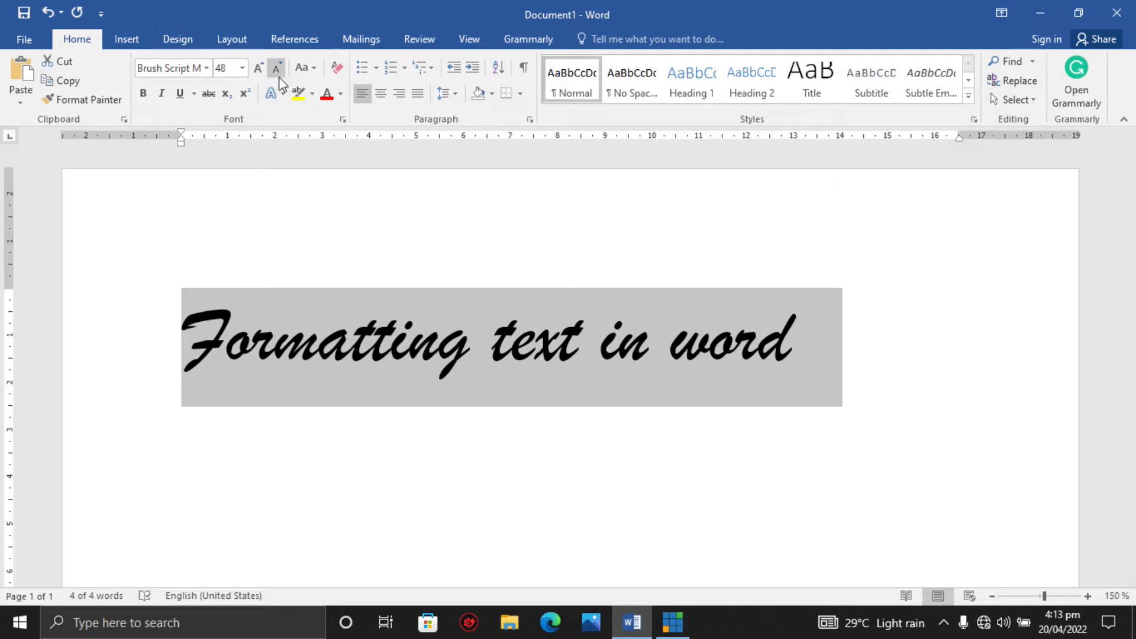
Apply and remove bold on the heading, then change its font to Bradley Hand ITC.
left_click(143, 96)
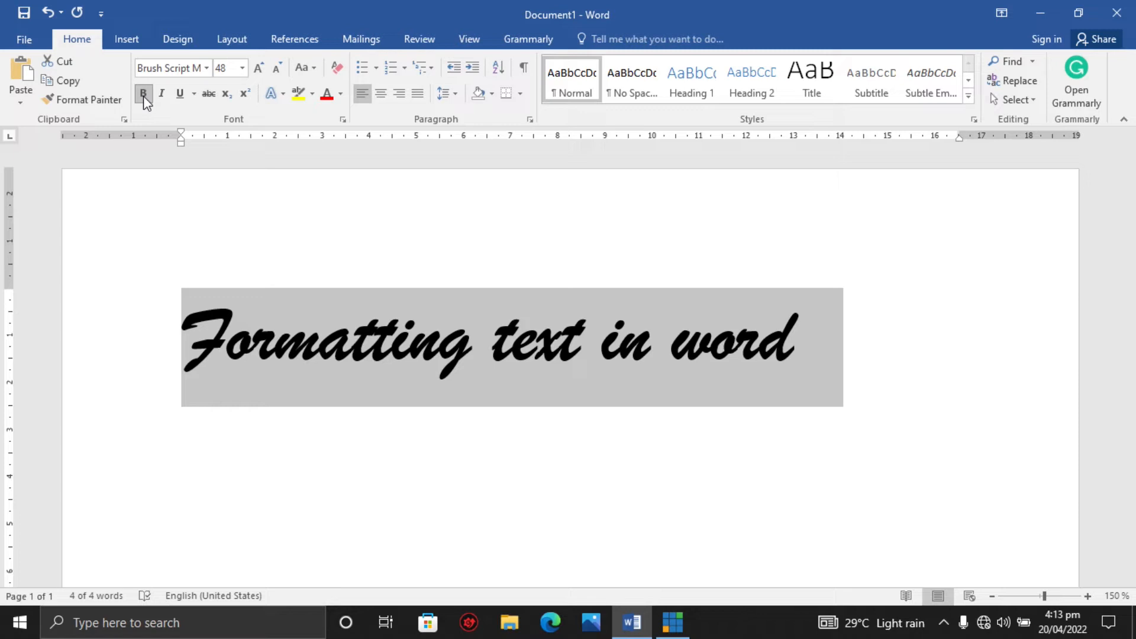
left_click(143, 95)
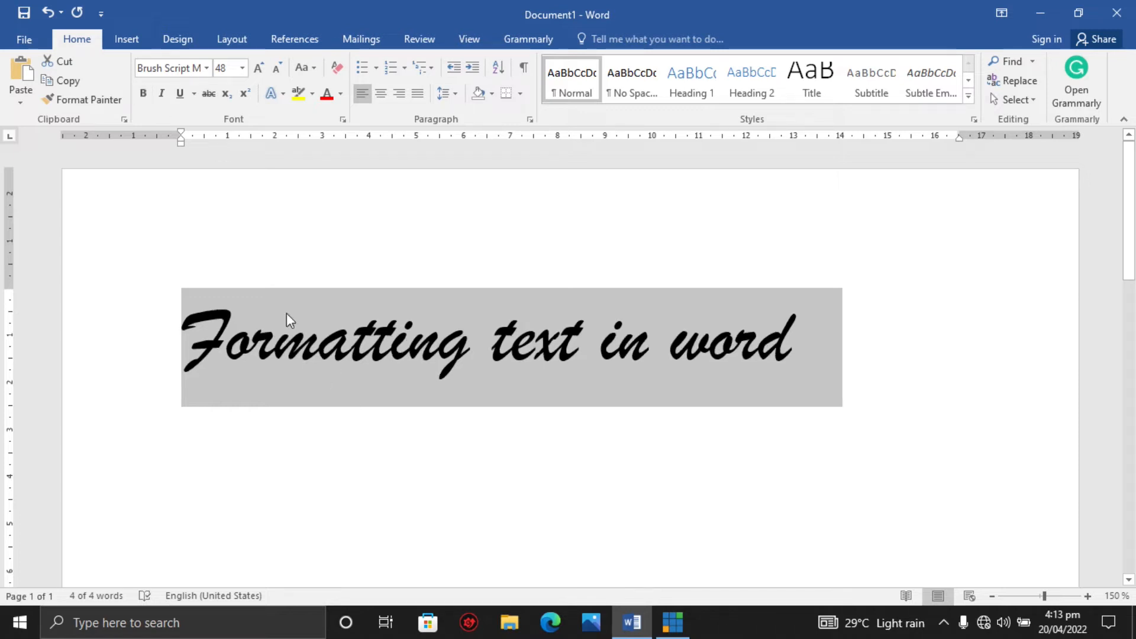
left_click(206, 68)
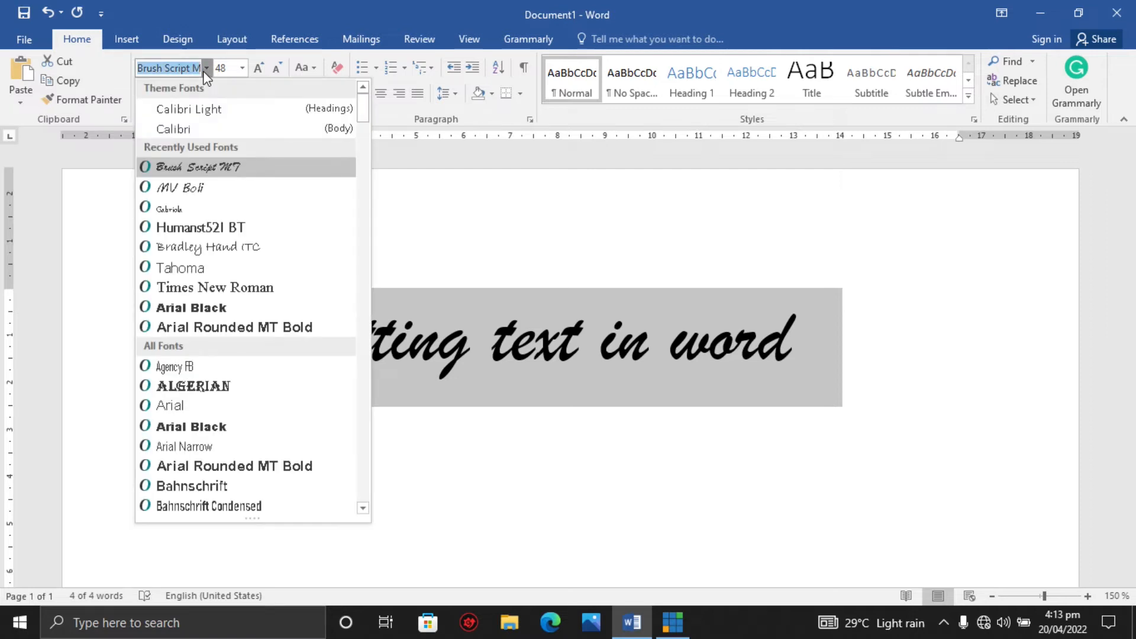
left_click(222, 245)
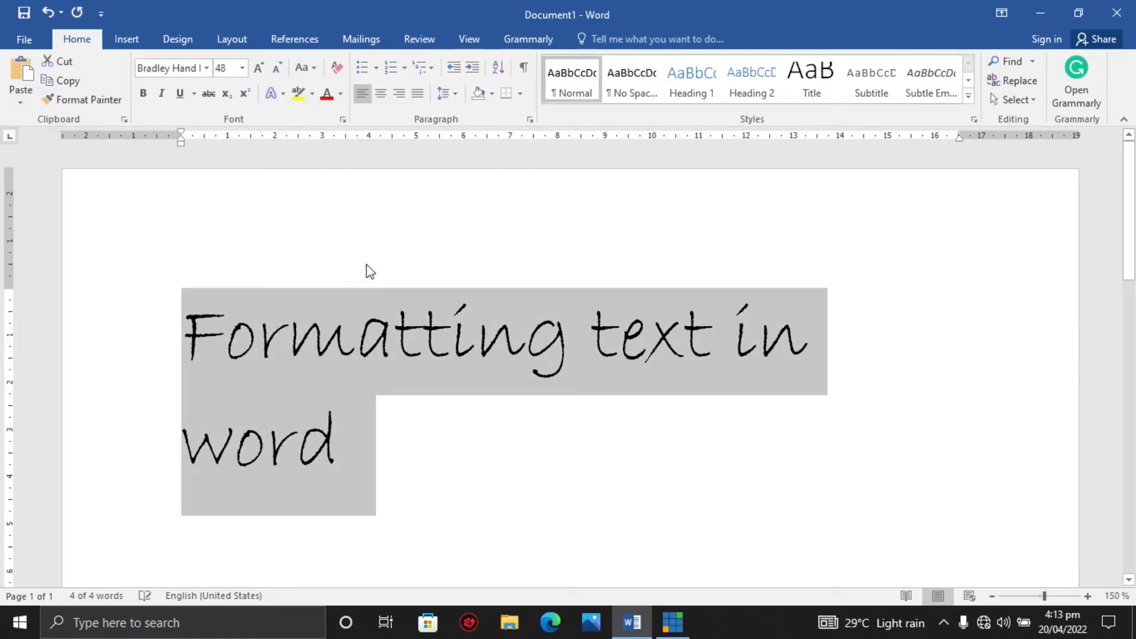
Toggle bold and then italic on and off for the heading.
left_click(143, 95)
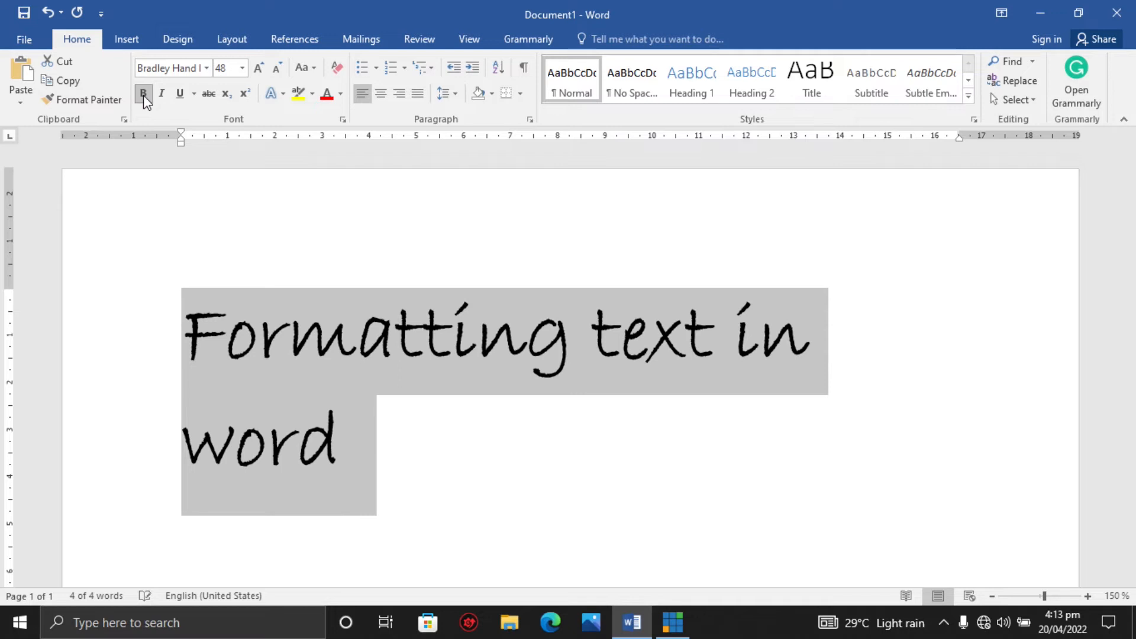
left_click(144, 95)
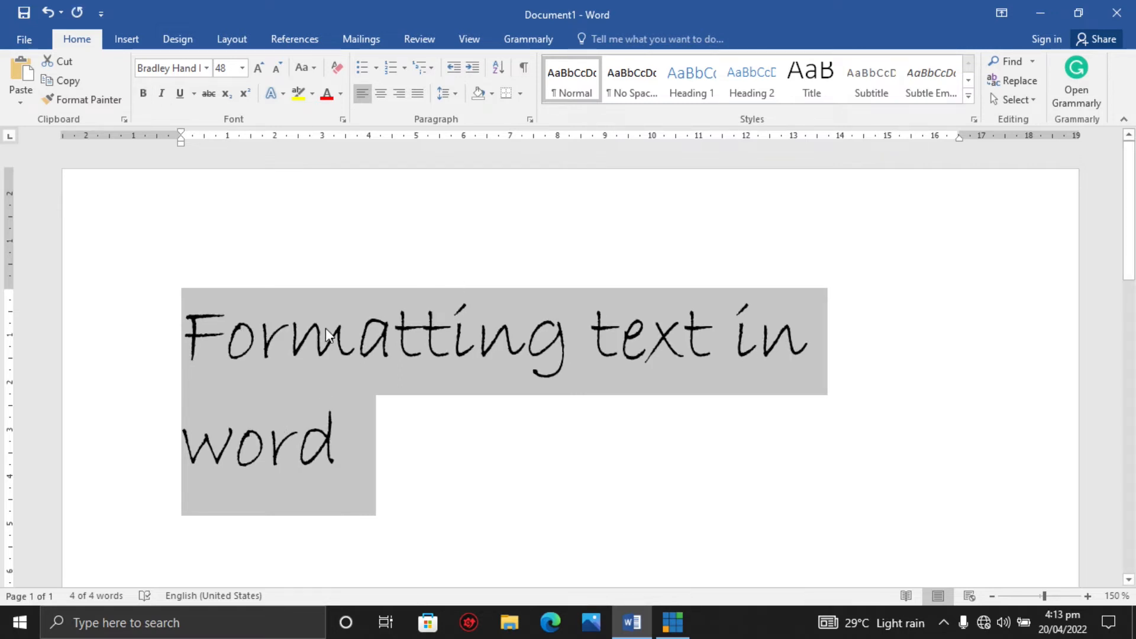
left_click(164, 100)
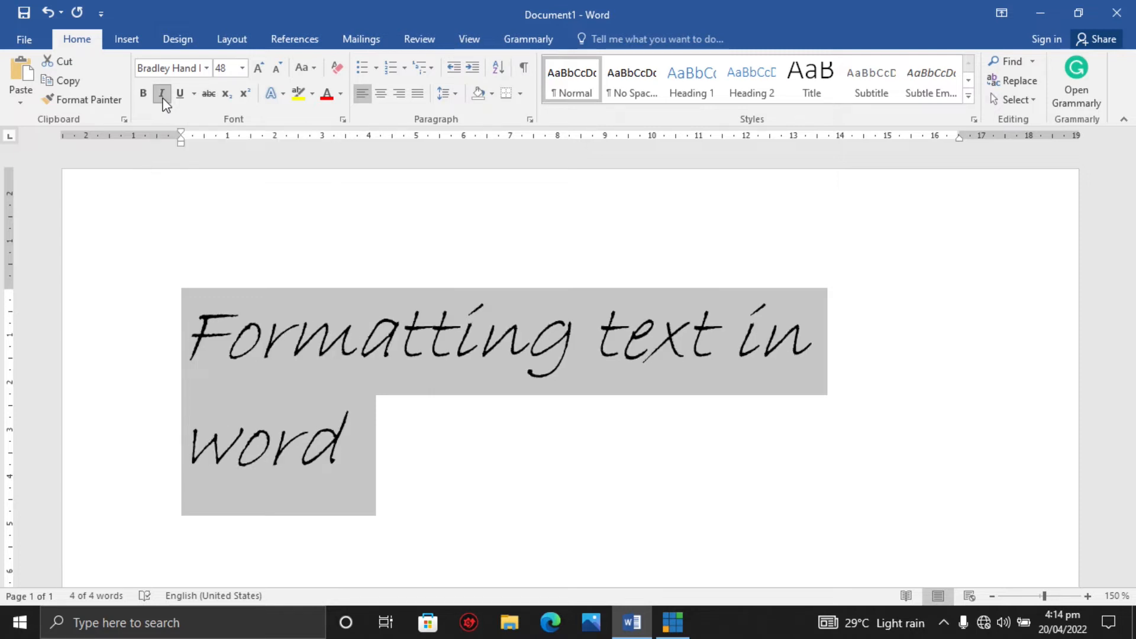
left_click(163, 100)
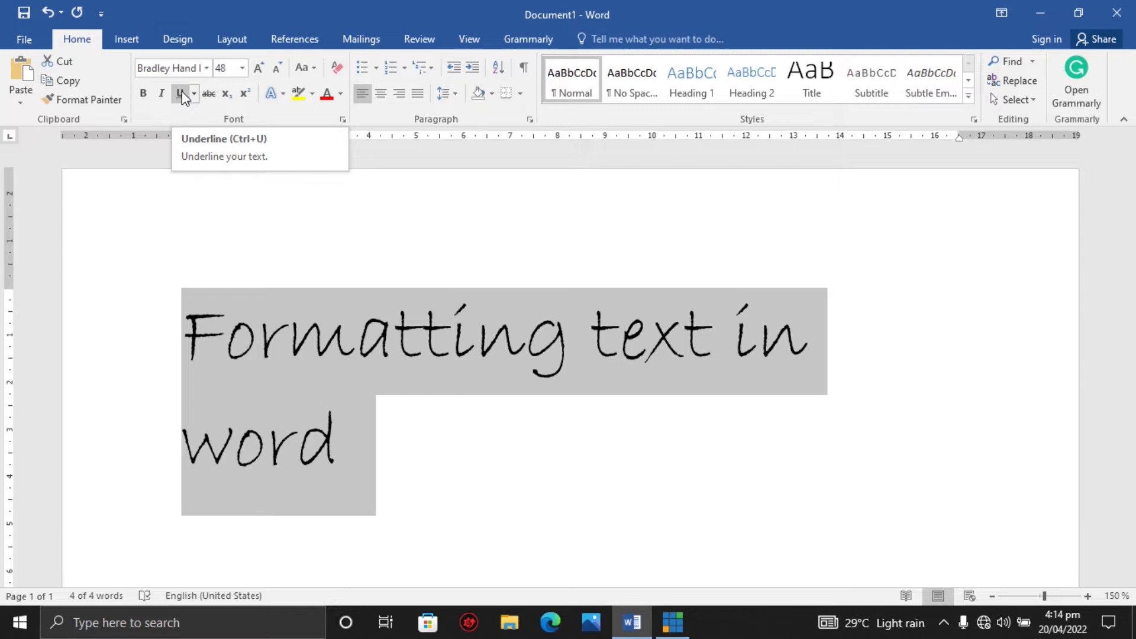
Toggle underline on and off for the heading.
left_click(183, 94)
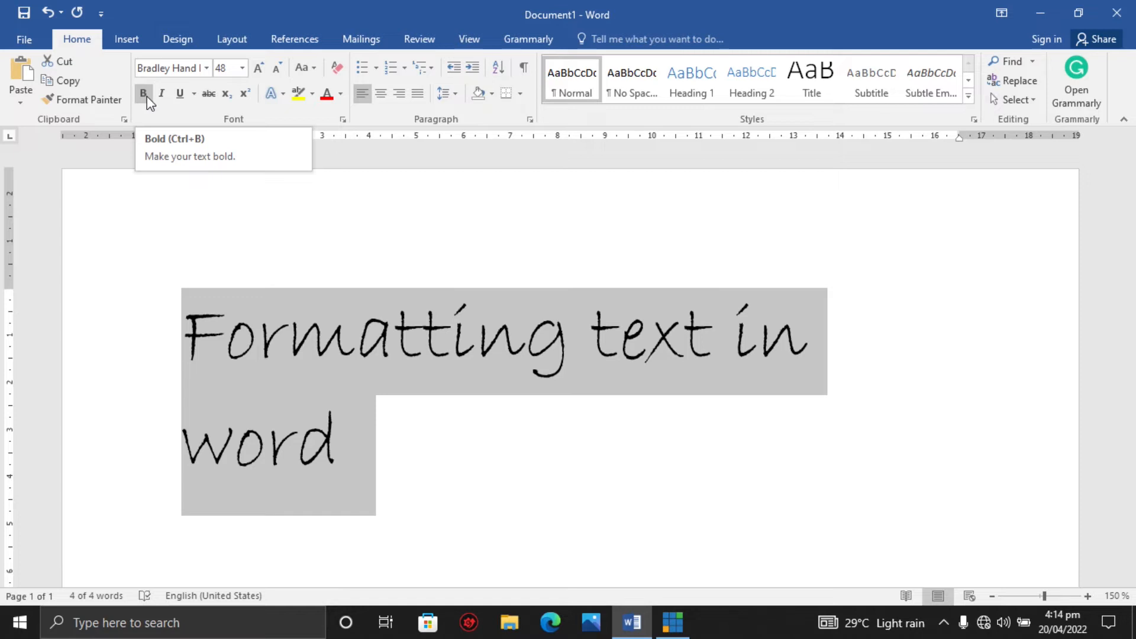
left_click(178, 94)
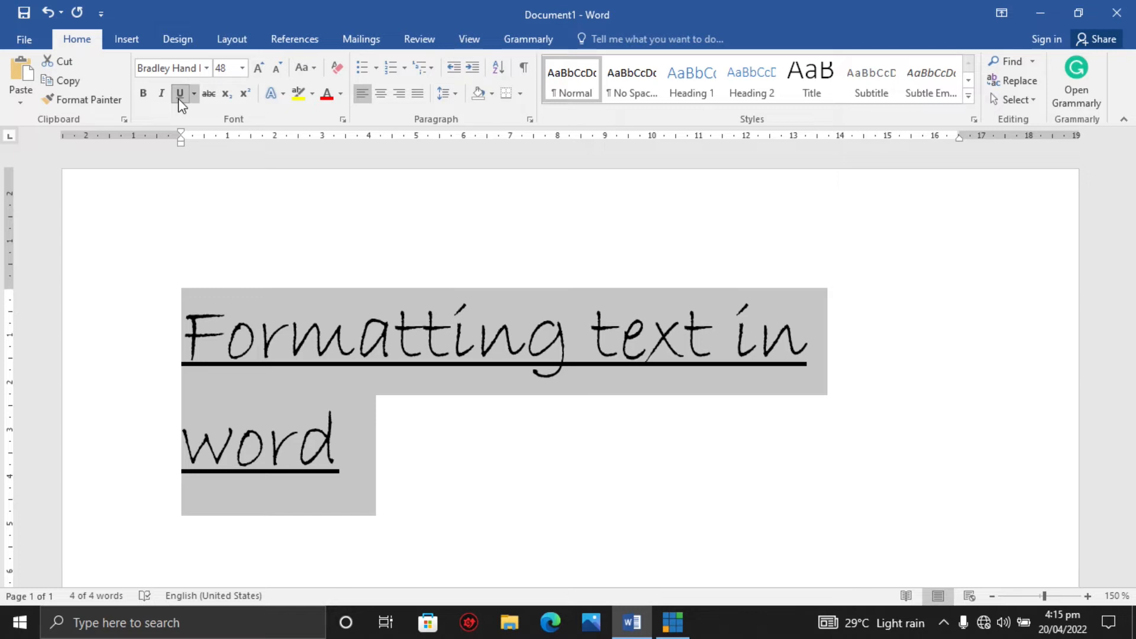
left_click(179, 98)
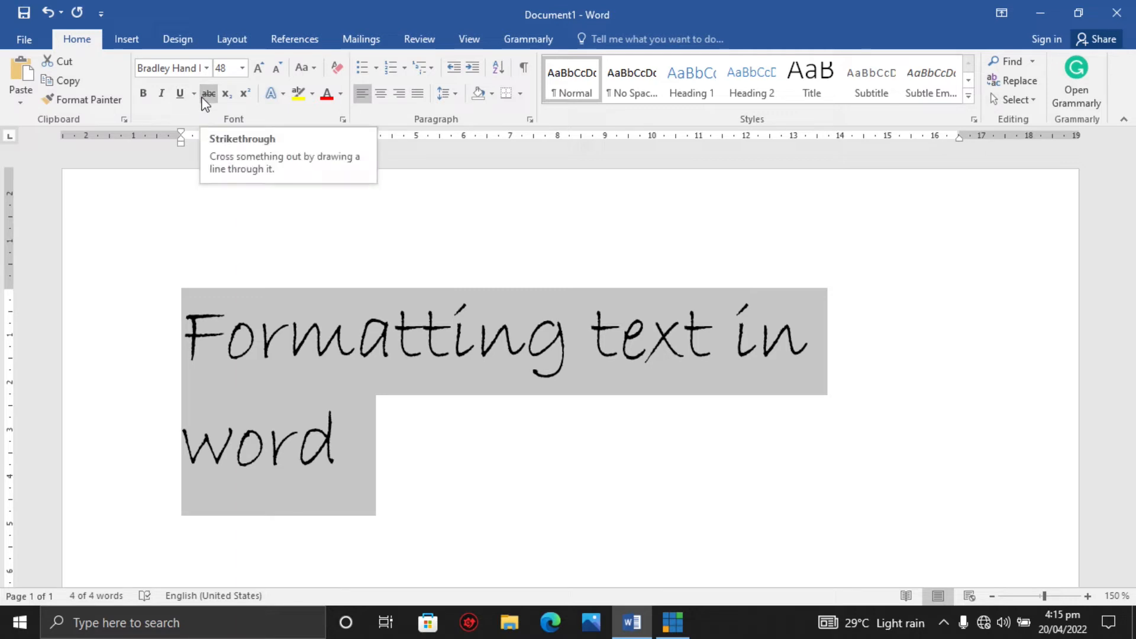
Toggle strikethrough on and off for the heading, then deselect the text.
left_click(207, 95)
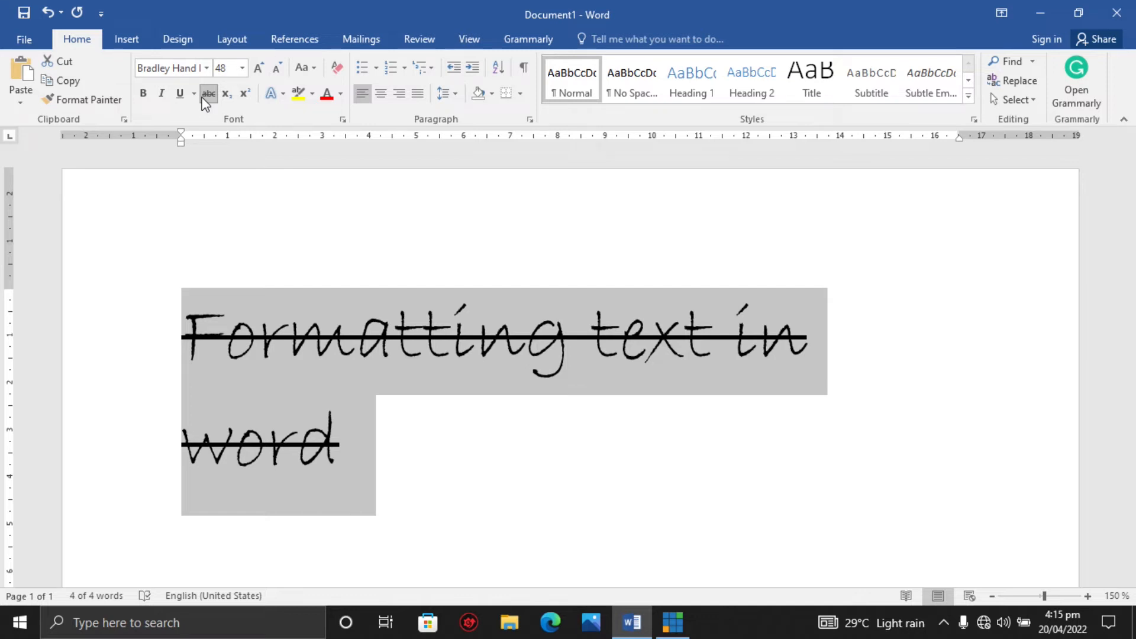
left_click(202, 98)
left_click(202, 98)
left_click(202, 98)
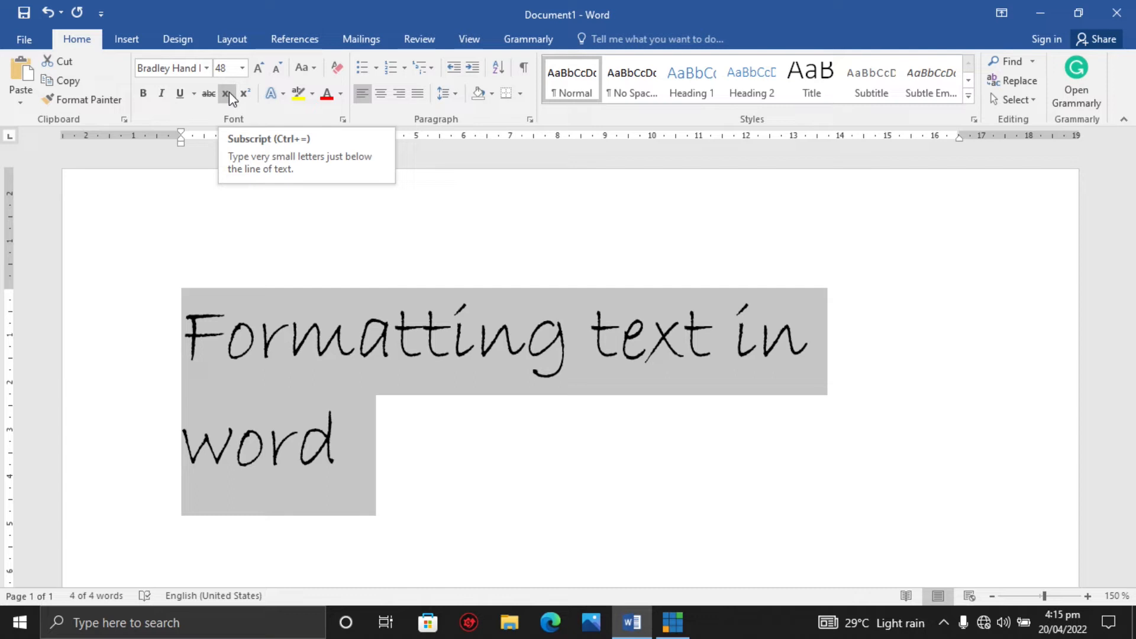
left_click(396, 240)
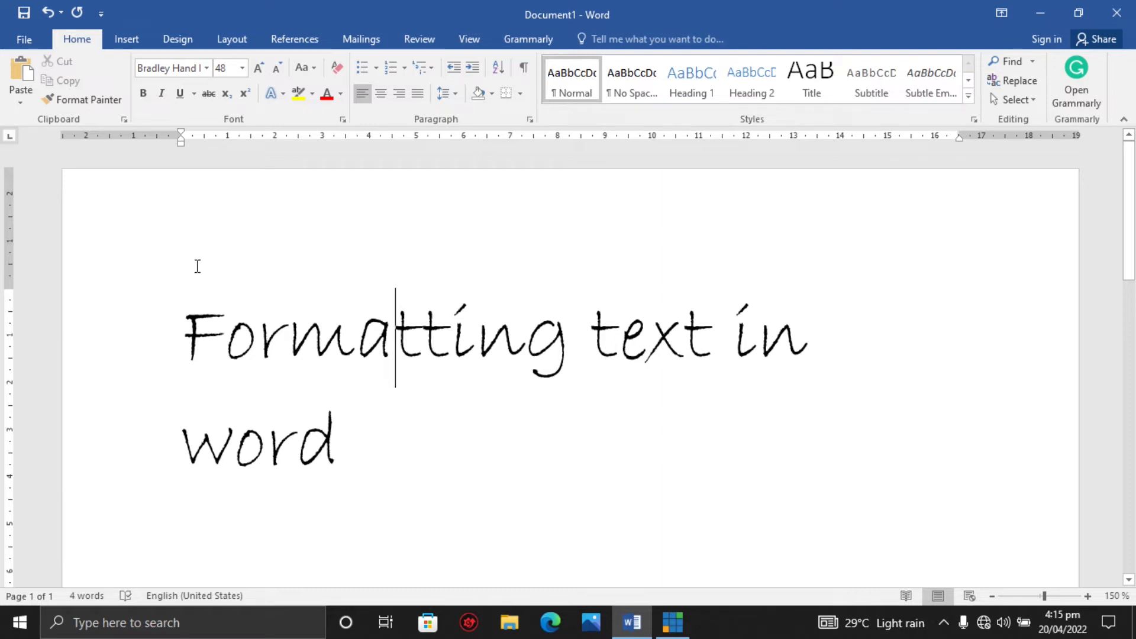
Insert a new line above the heading and type Ho2 on it.
left_click(191, 297)
key("Return")
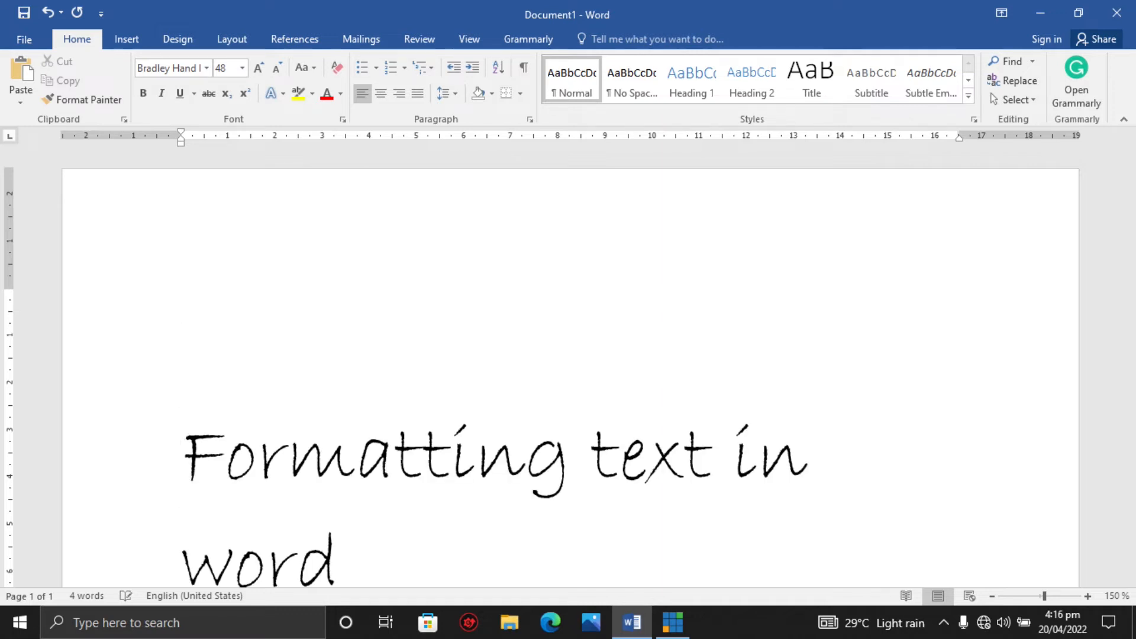
left_click(219, 313)
type("ho2")
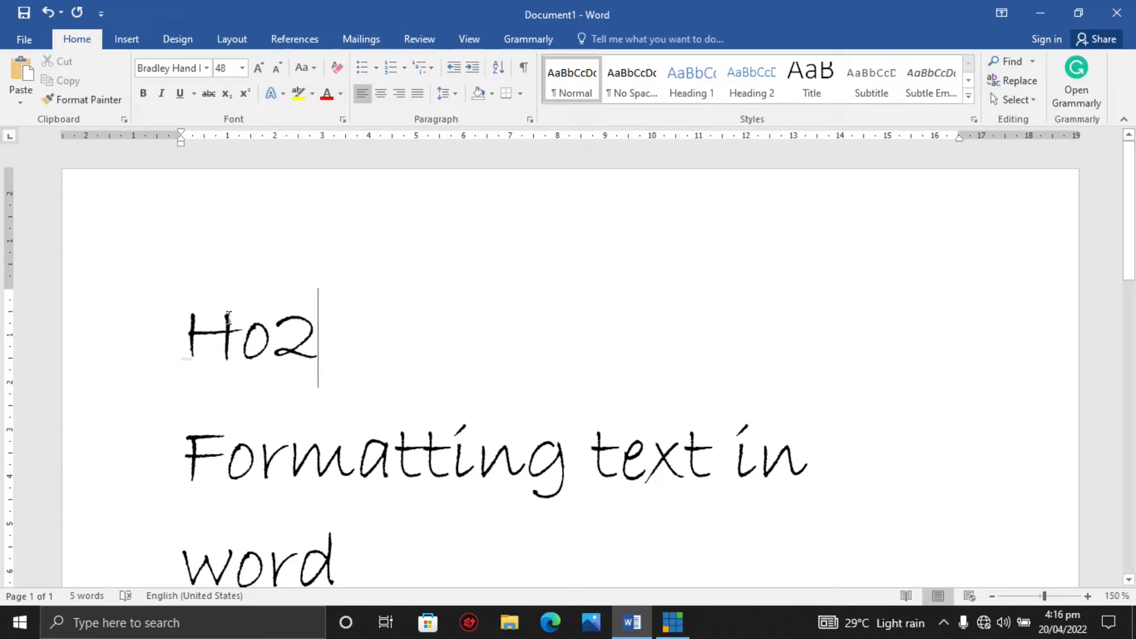
Select the Ho2 text and change its font to Humanst521 BT.
left_click_drag(325, 343, 204, 338)
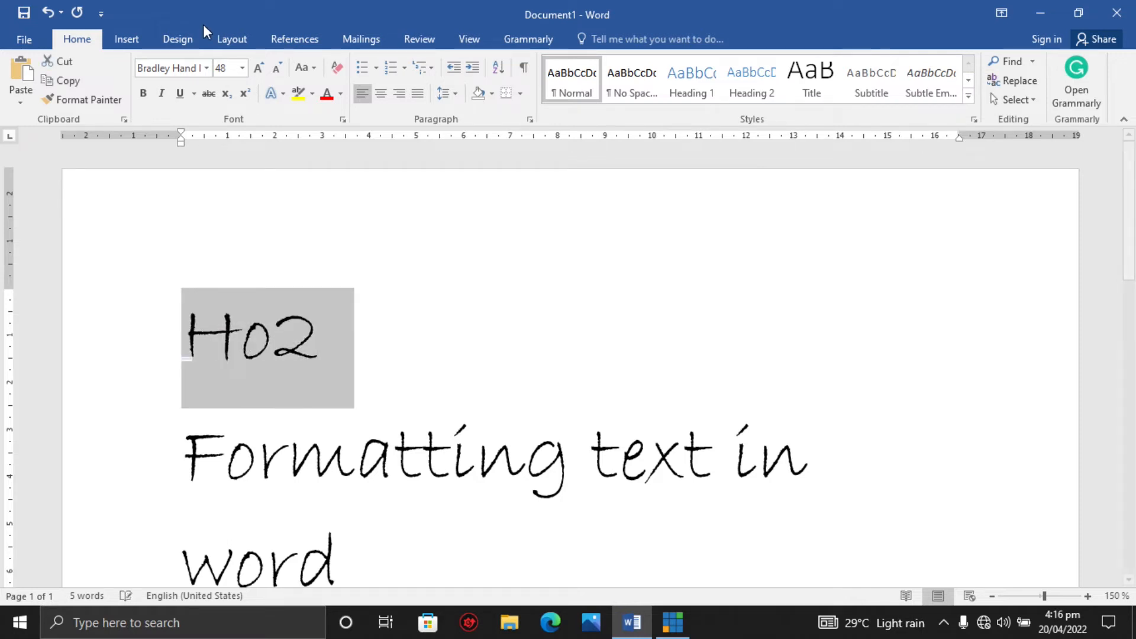
left_click(206, 67)
left_click(202, 225)
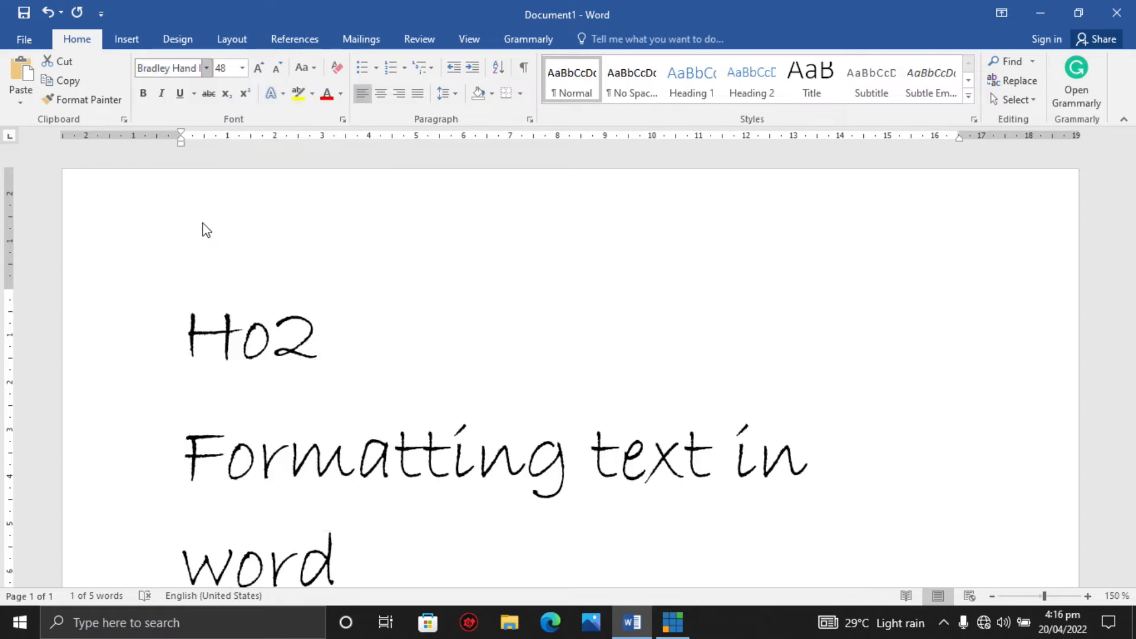
left_click(387, 373)
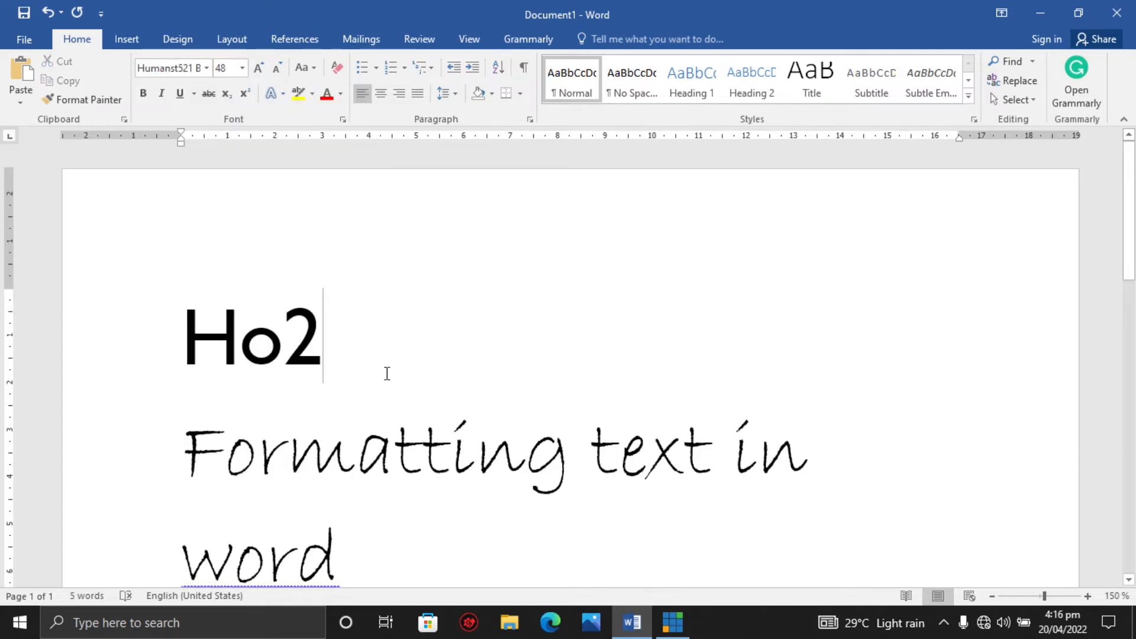
Replace the text on the new top line with H20.
key("BackSpace")
key("BackSpace")
key("BackSpace")
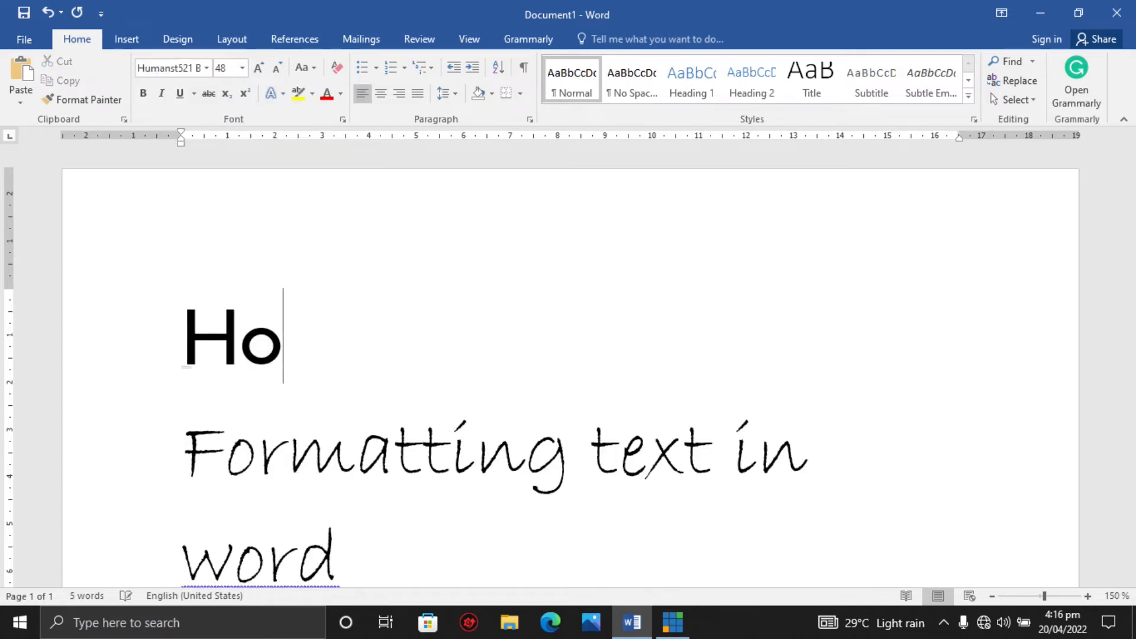
type("h")
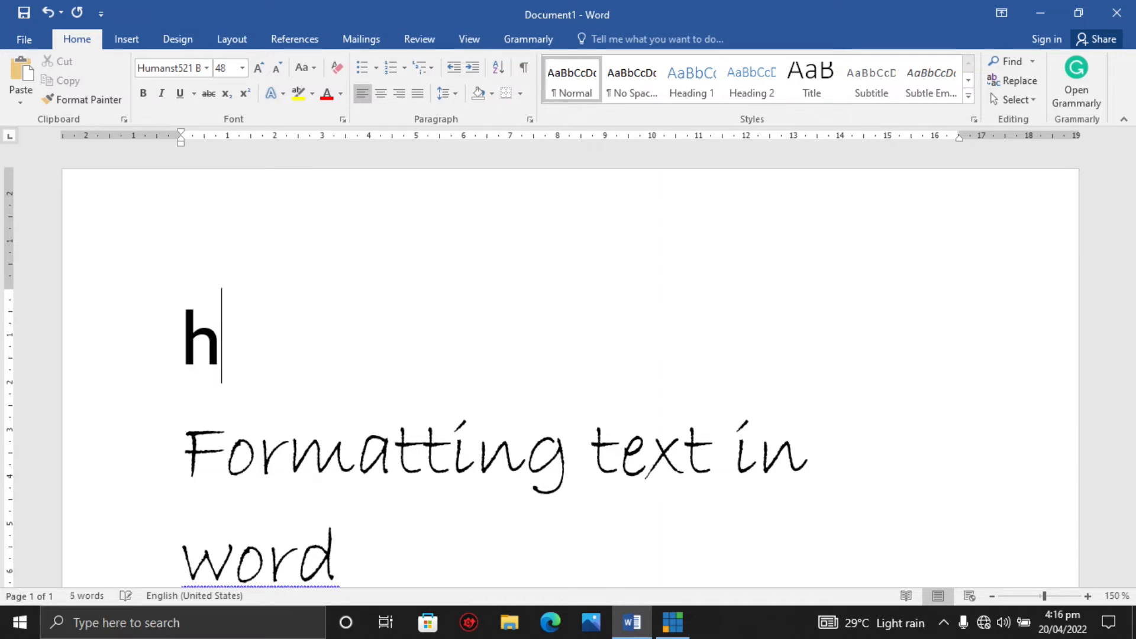
key("BackSpace")
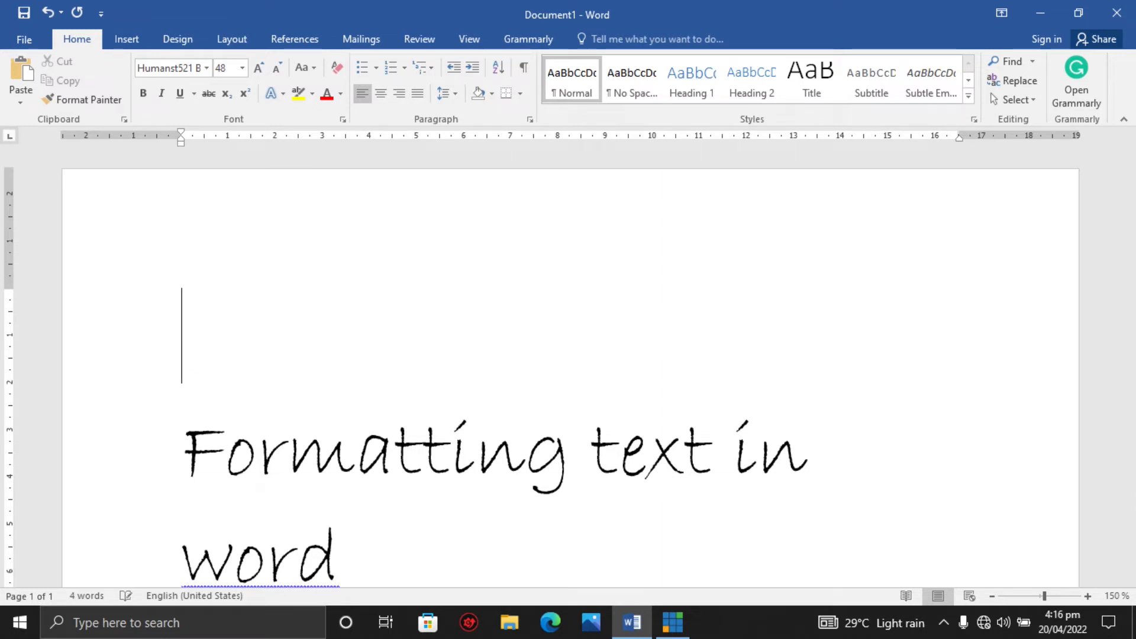
type("H20")
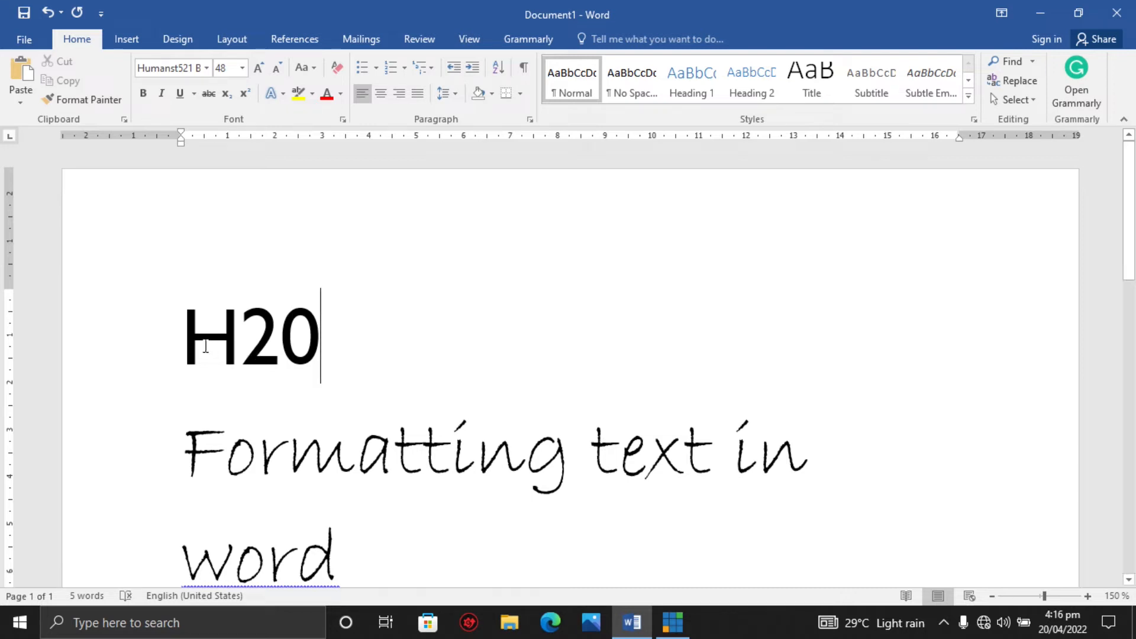
Select the 2 in H20 and toggle subscript on and off.
left_click_drag(239, 340, 269, 346)
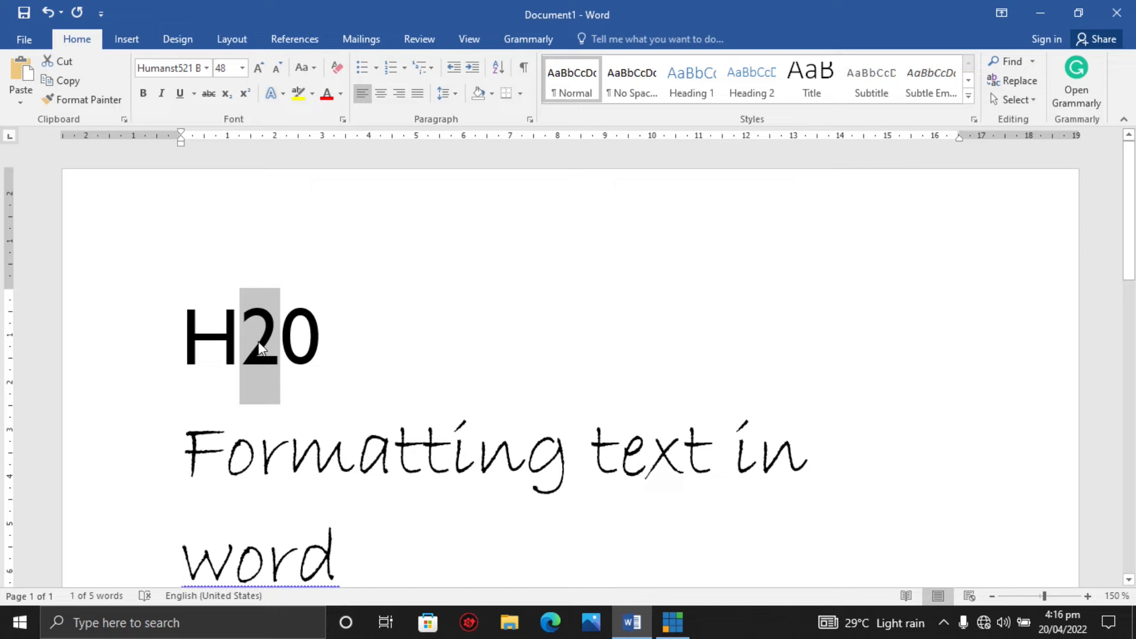
left_click(280, 351)
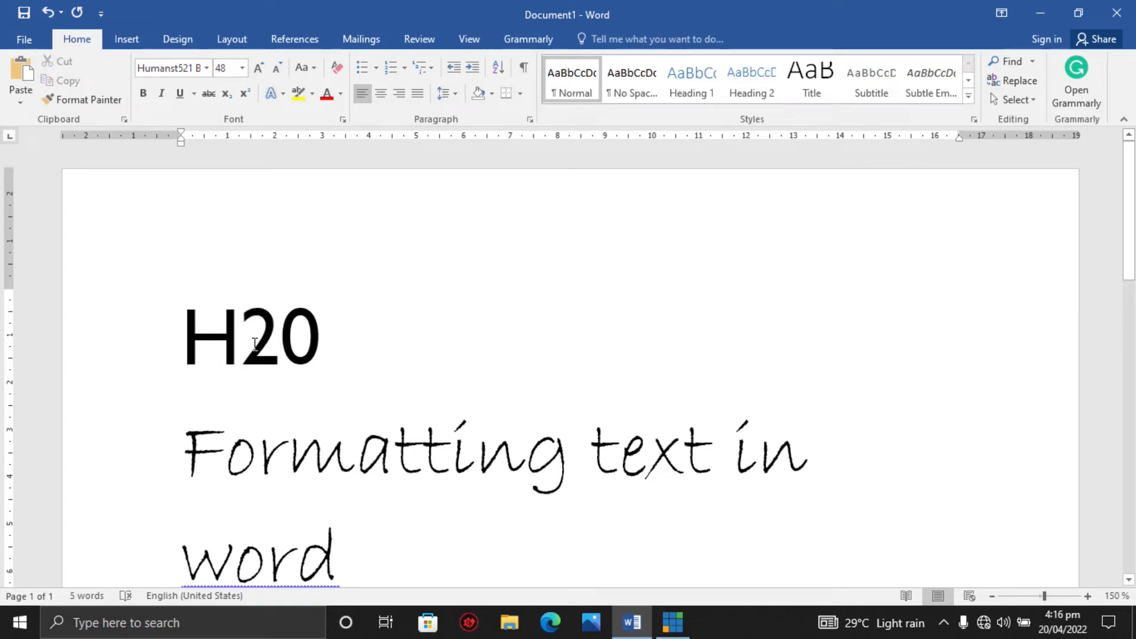
left_click_drag(242, 344, 262, 344)
left_click(277, 345)
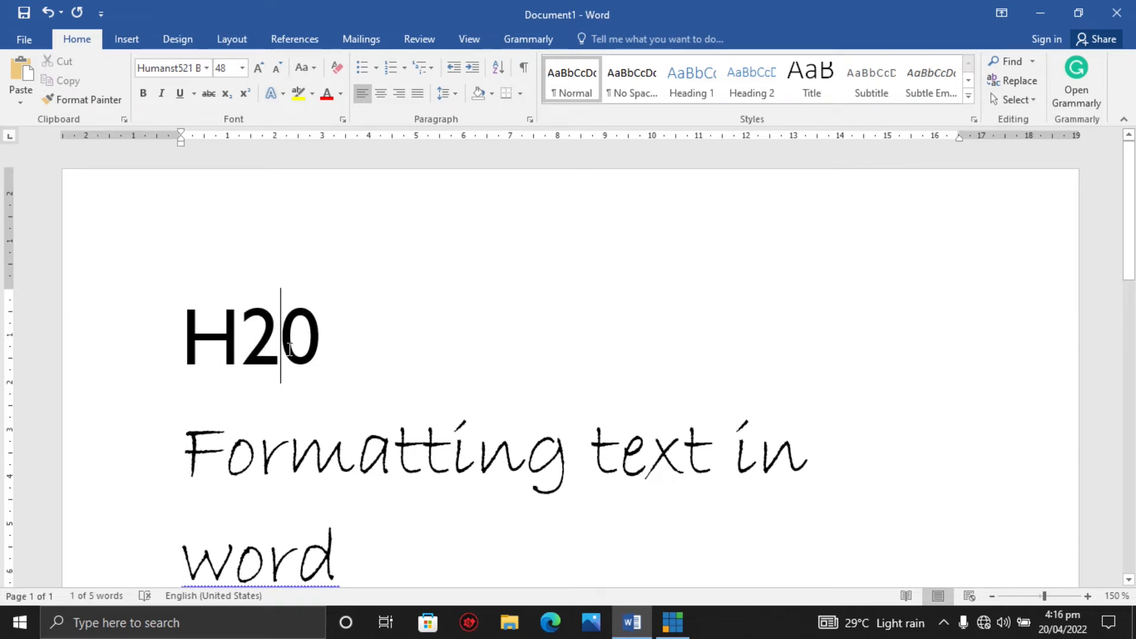
left_click(243, 332)
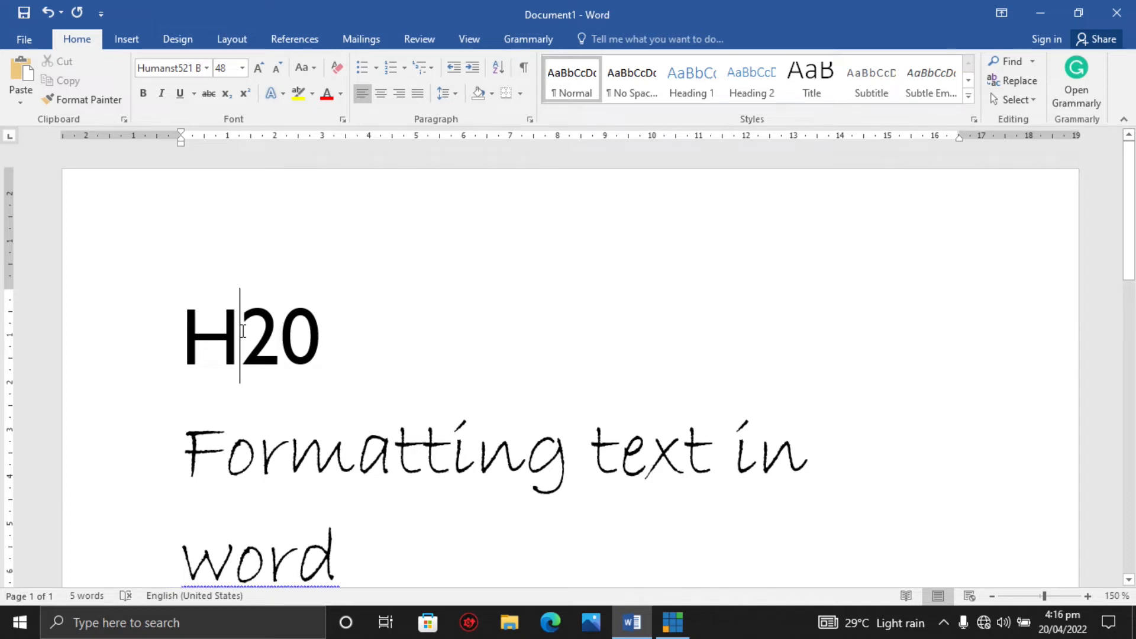
left_click_drag(242, 331, 264, 335)
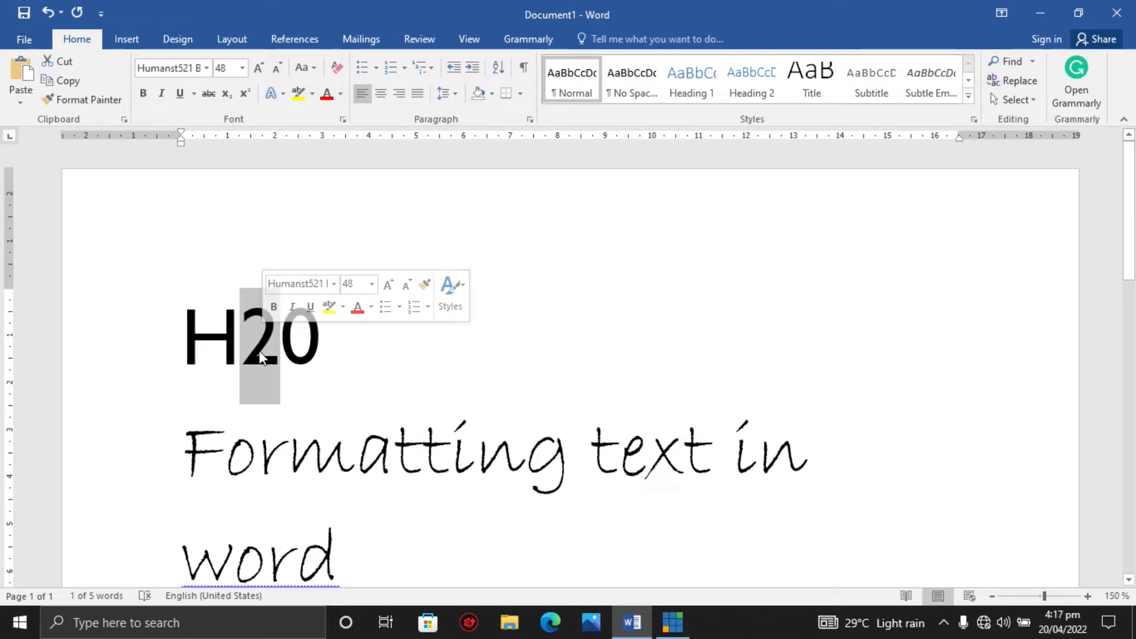
left_click(228, 94)
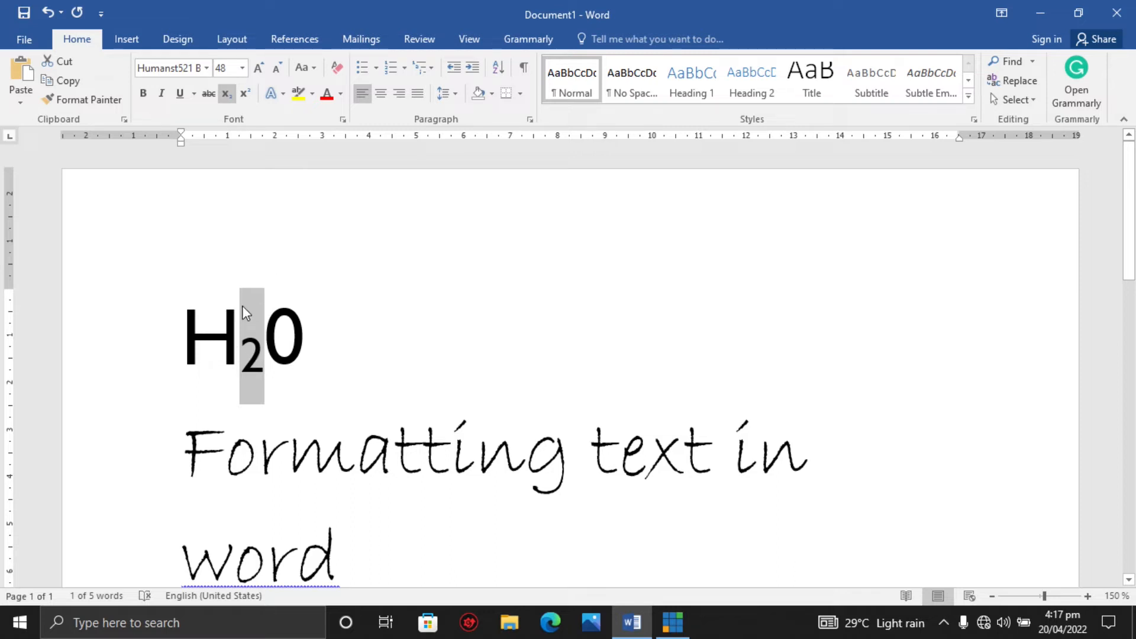
left_click(227, 97)
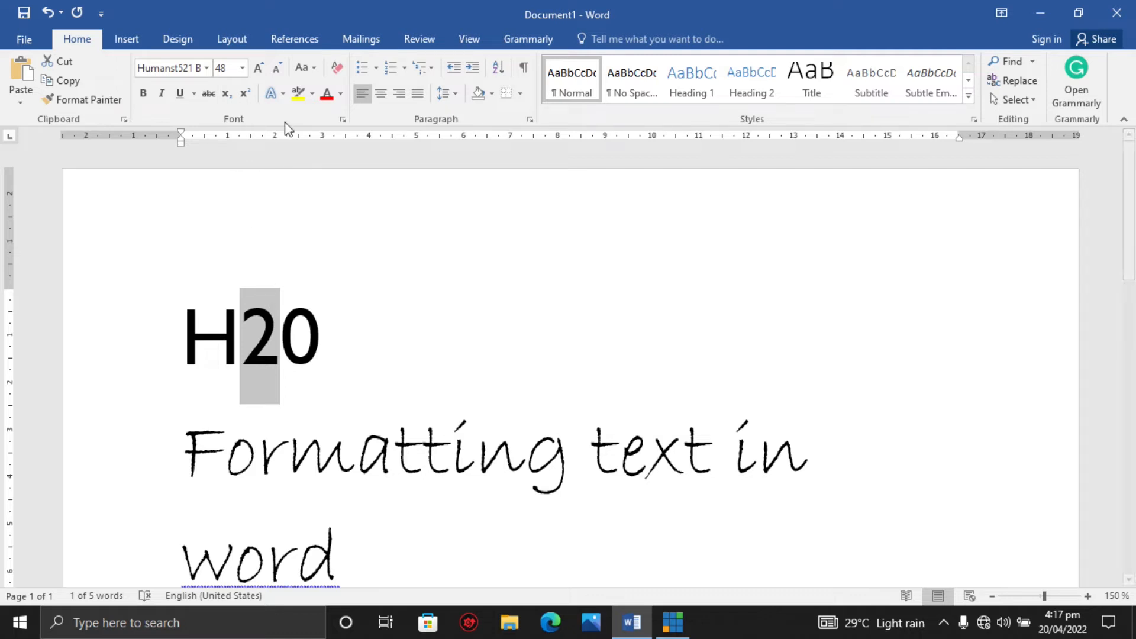
Toggle superscript on and off for the 2 in H20.
left_click(244, 93)
left_click(264, 331)
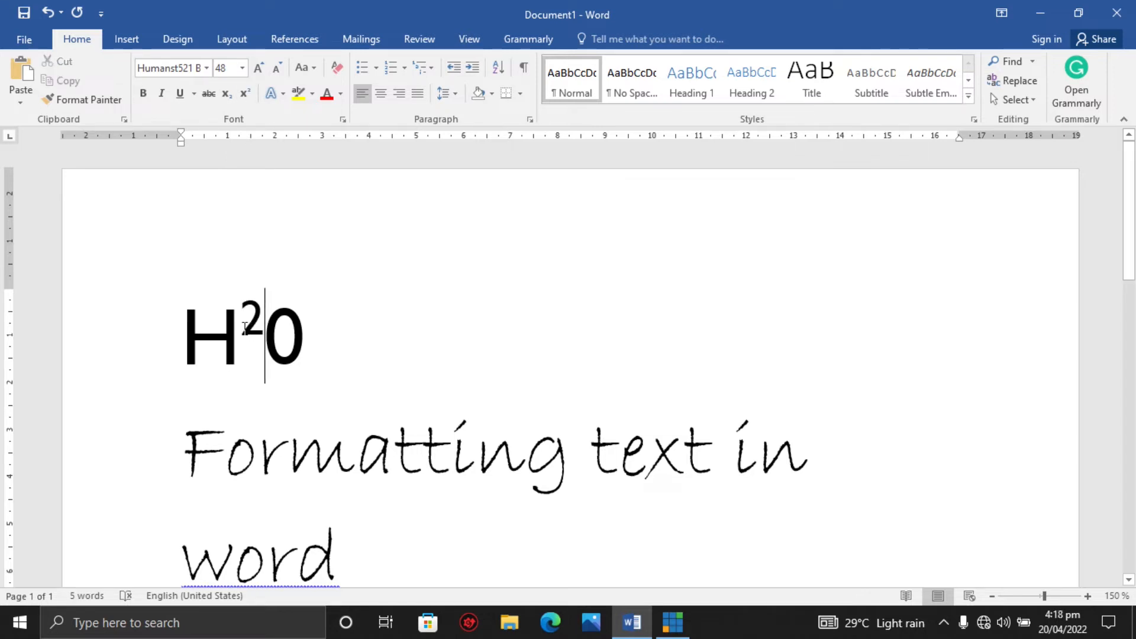
left_click_drag(239, 332, 258, 334)
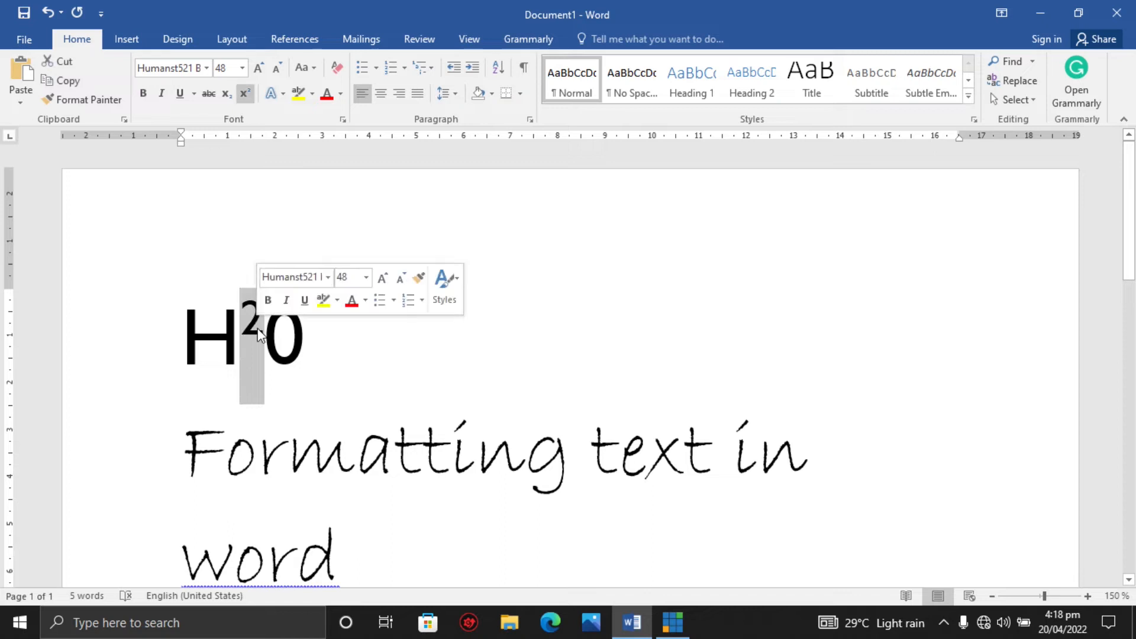
left_click(243, 97)
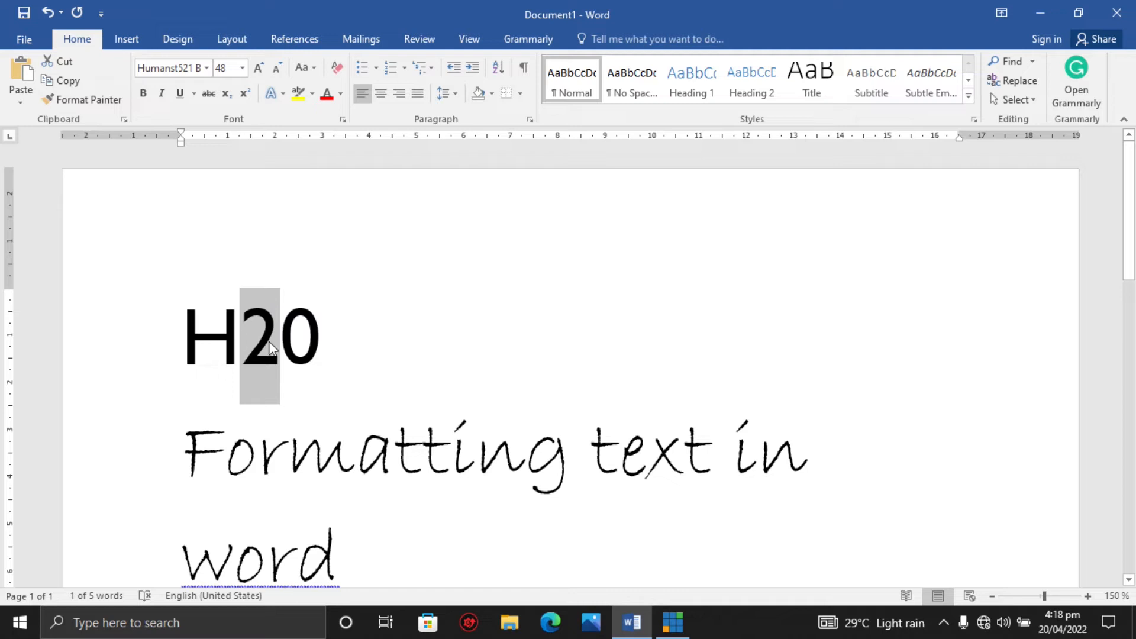
Select the whole H20 line, increase its font size to 110, then decrease it to 36.
left_click(333, 355)
left_click_drag(332, 355, 188, 340)
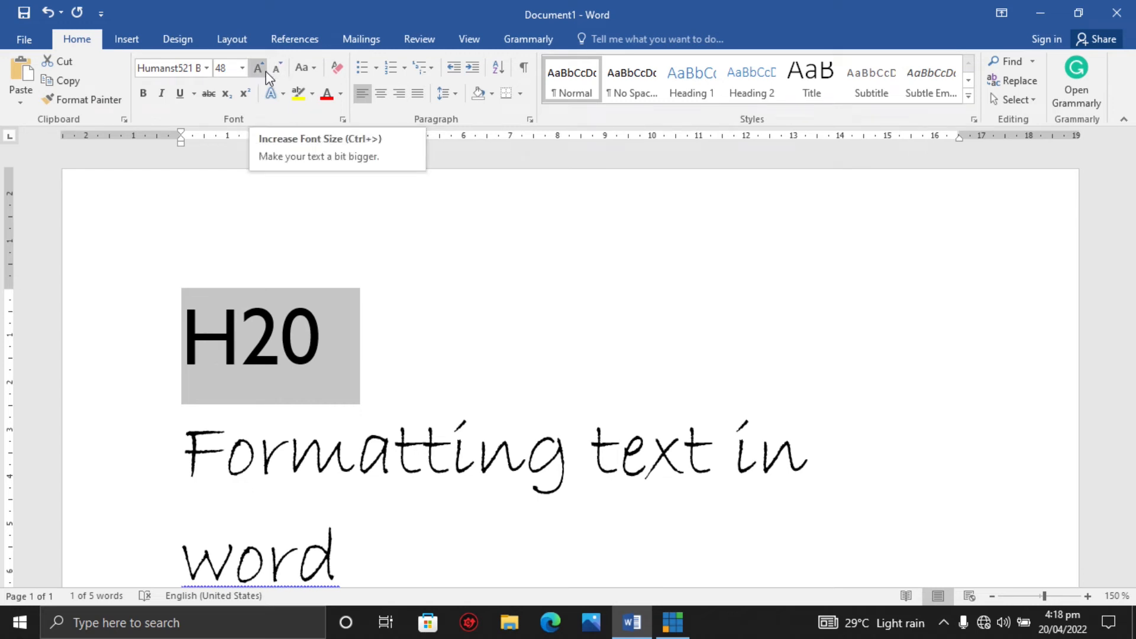
left_click(265, 71)
left_click(265, 71)
left_click(265, 71)
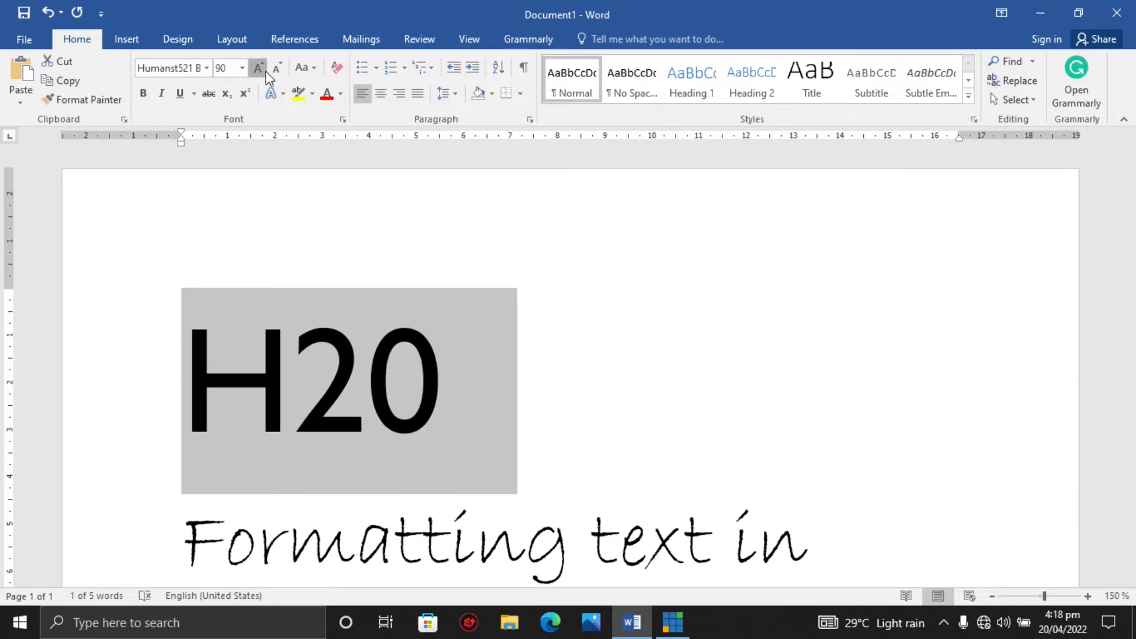
left_click(265, 71)
left_click(265, 71)
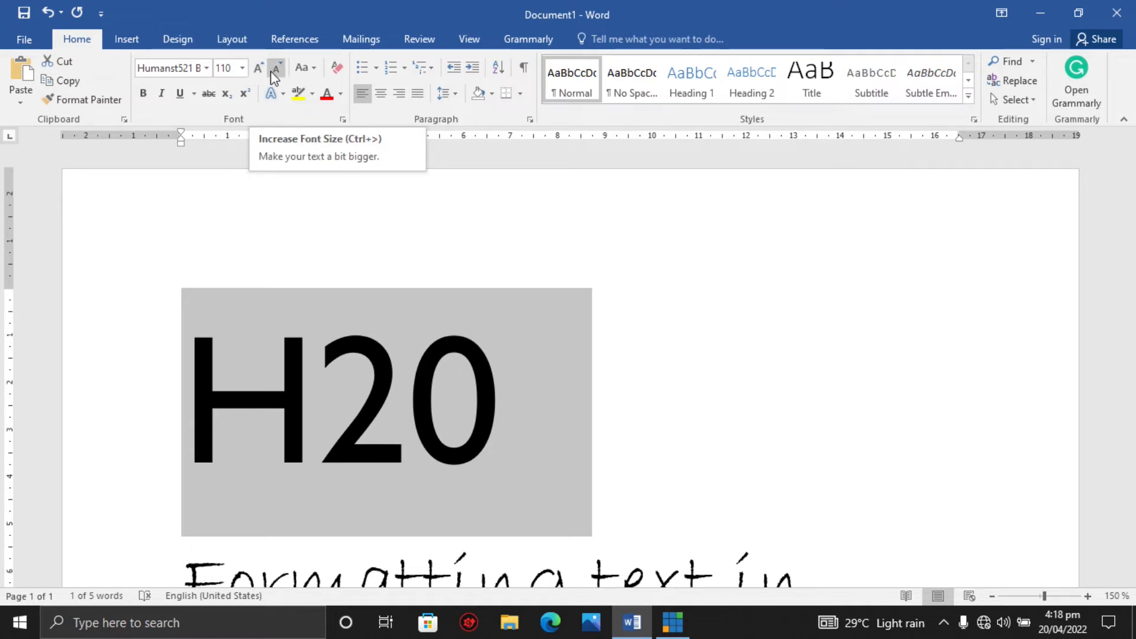
left_click(275, 69)
left_click(276, 69)
left_click(276, 69)
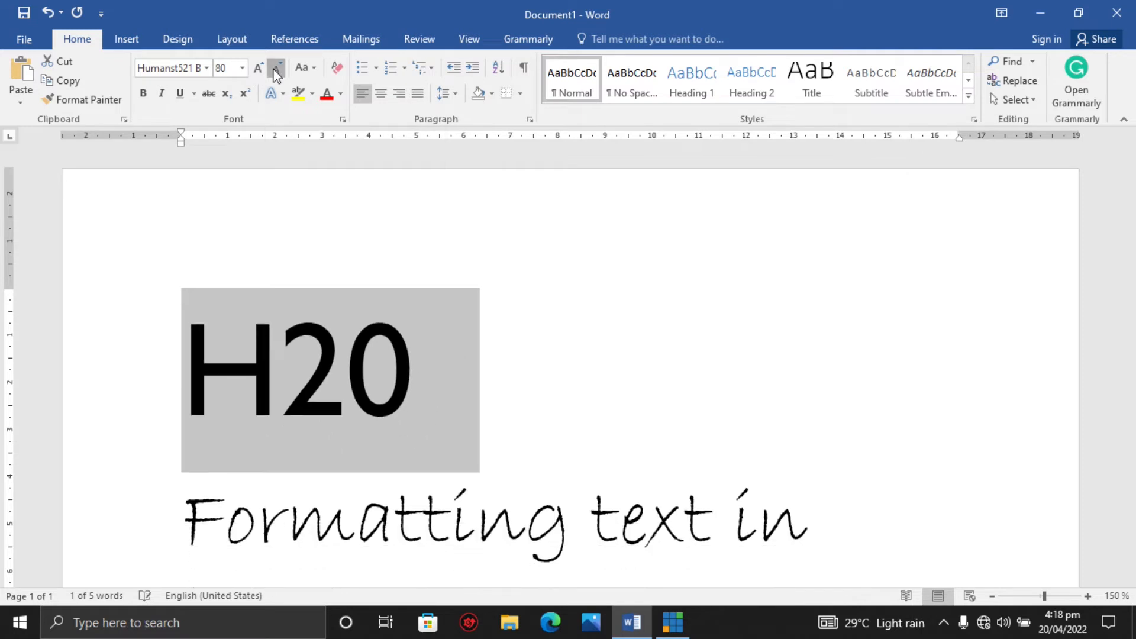
left_click(276, 69)
left_click(276, 69)
left_click(275, 69)
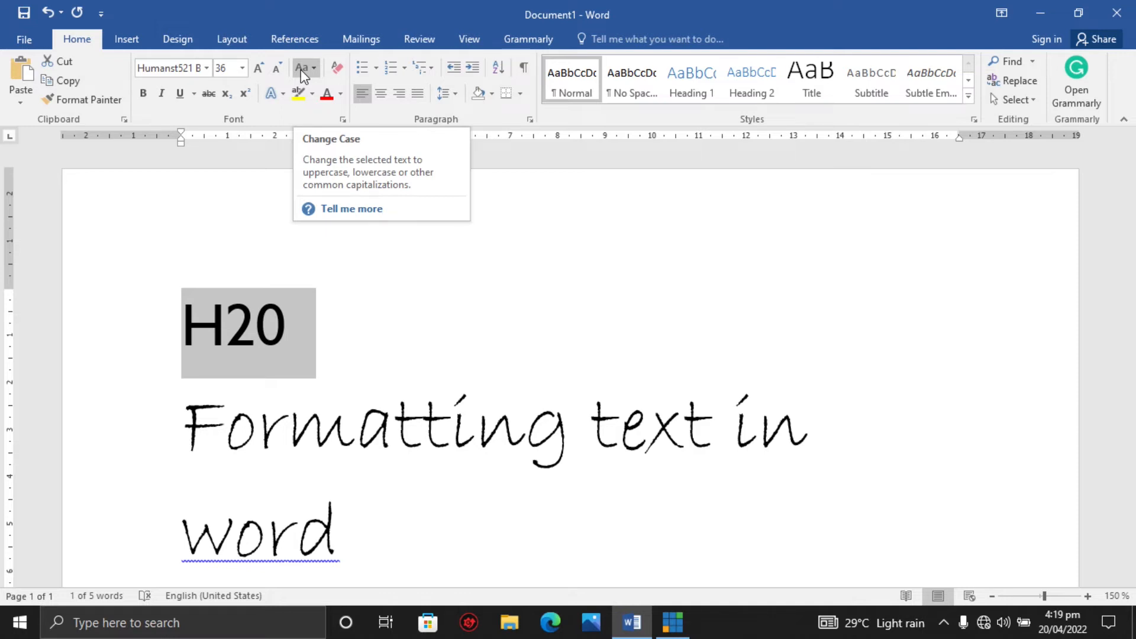
Delete H20 and type HOME in its place.
left_click(261, 325)
left_click(279, 325)
key("BackSpace")
key("BackSpace")
key("BackSpace")
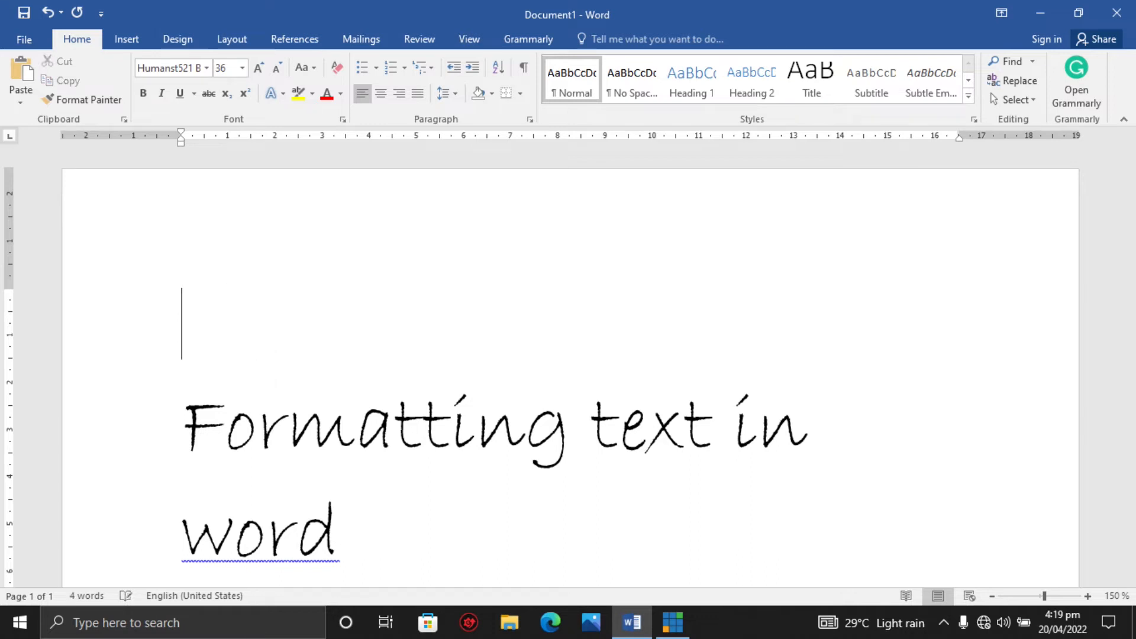
type("HOME")
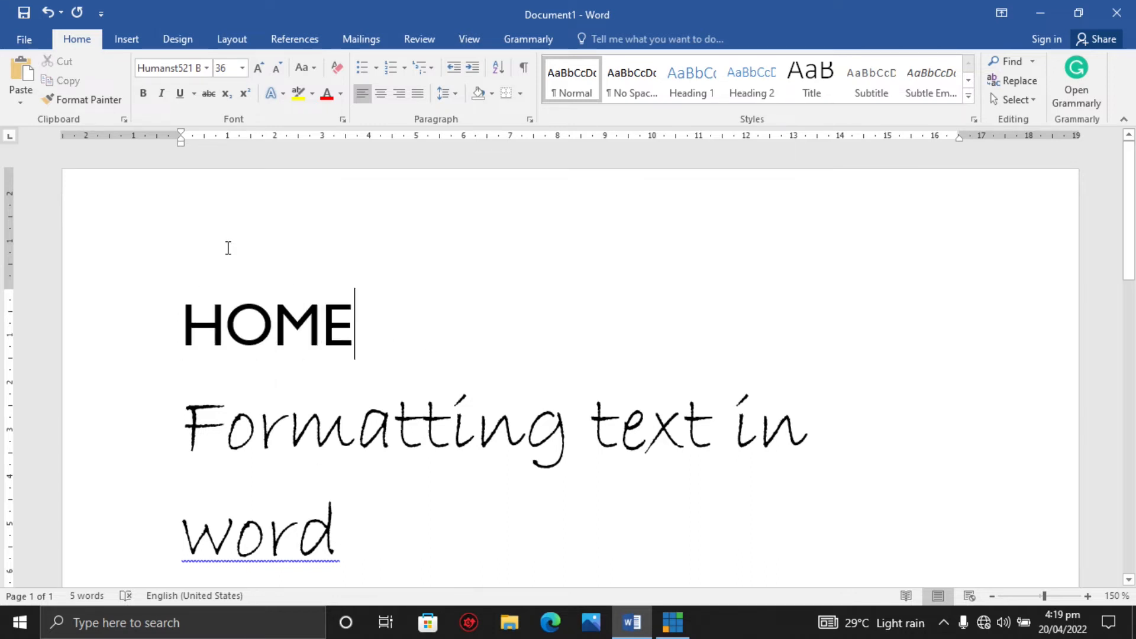
Select HOME and apply Sentence case with Change Case.
left_click(187, 332)
left_click_drag(182, 322, 345, 319)
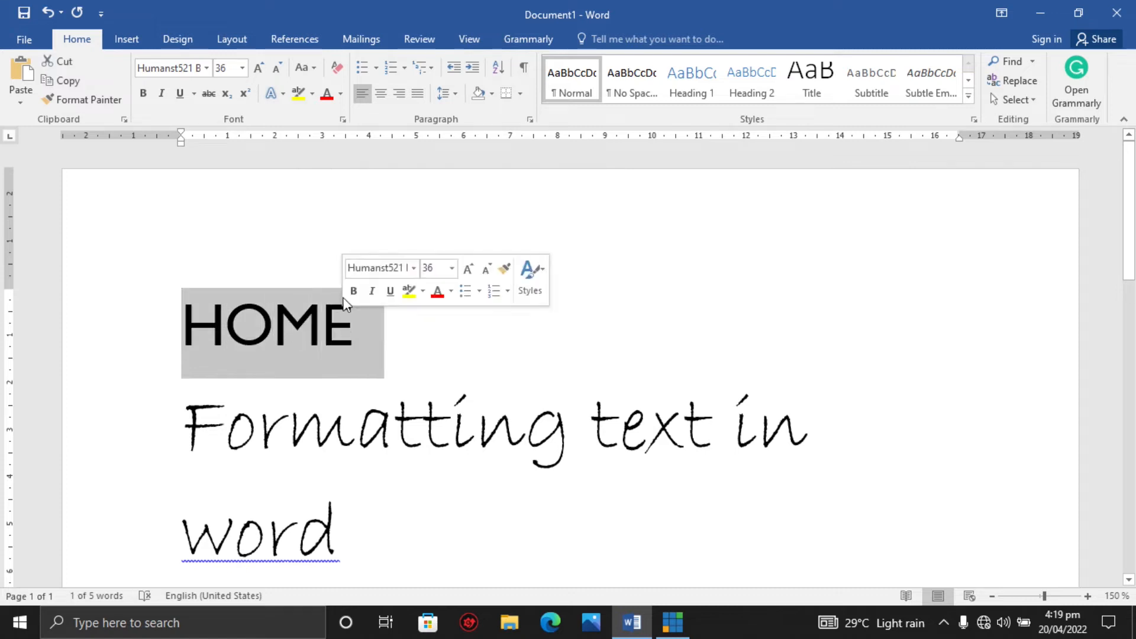
left_click(312, 69)
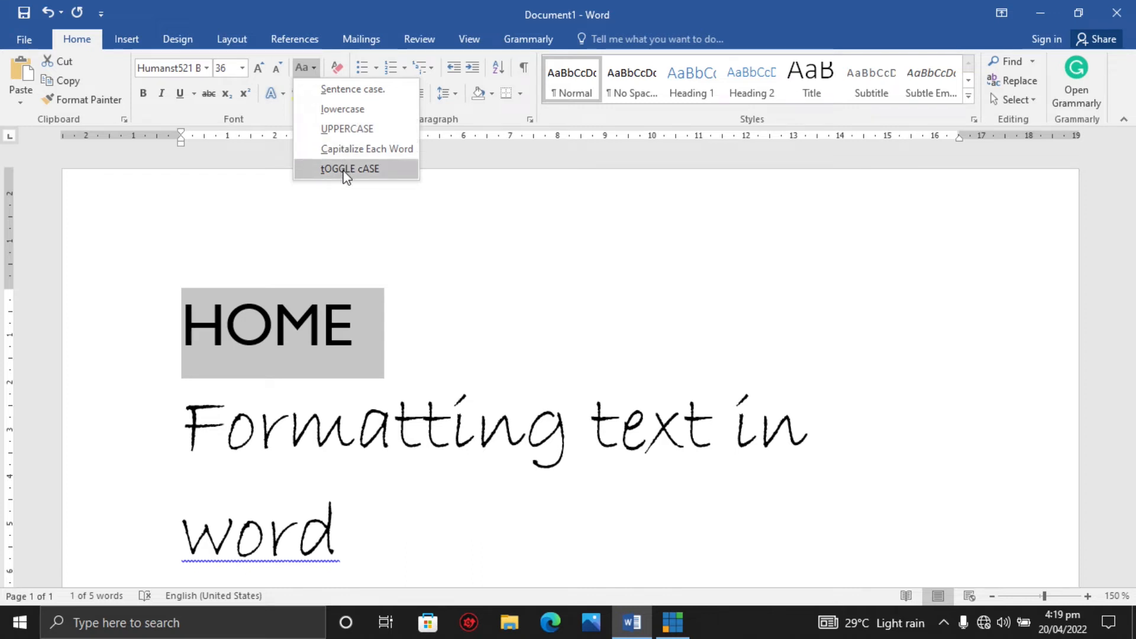
left_click(340, 89)
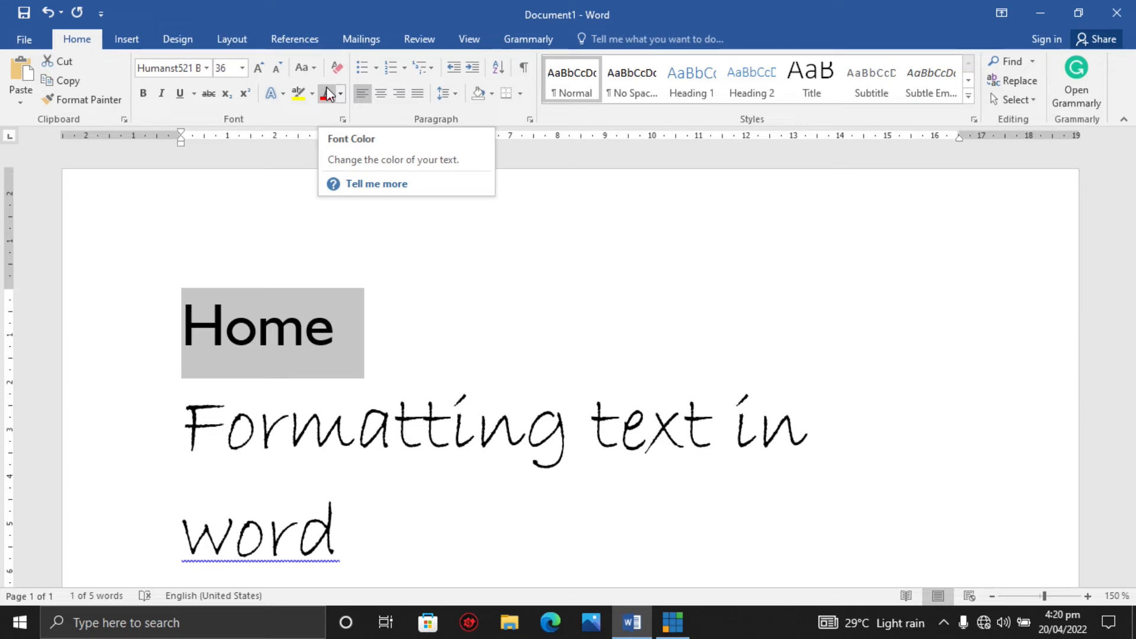
Change the selected word to lowercase, then to UPPERCASE.
left_click(304, 67)
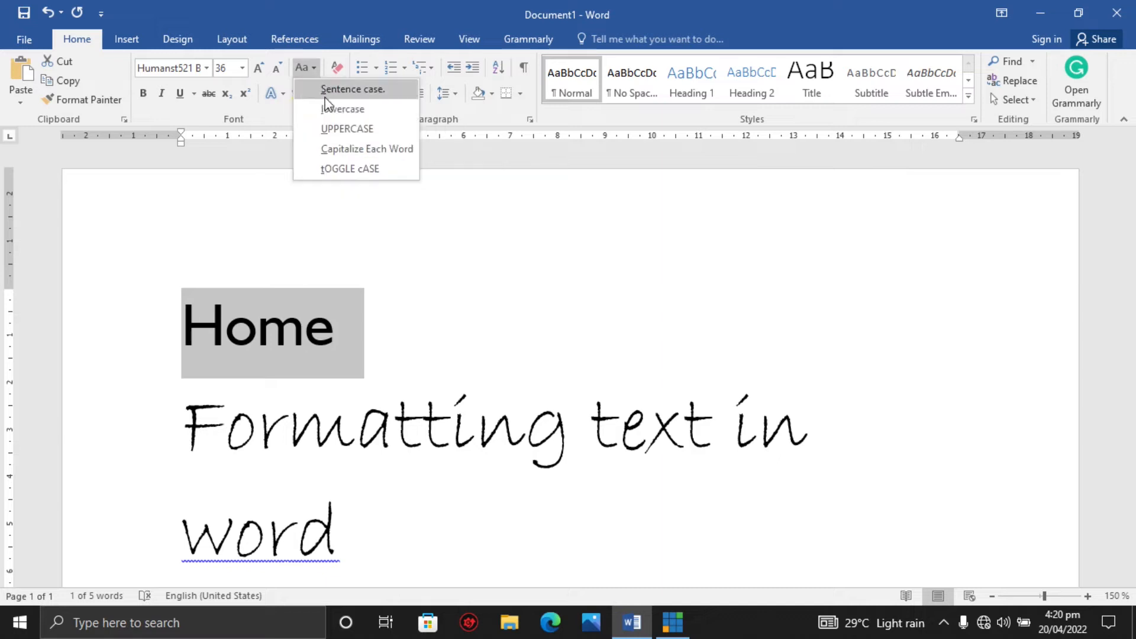
left_click(326, 109)
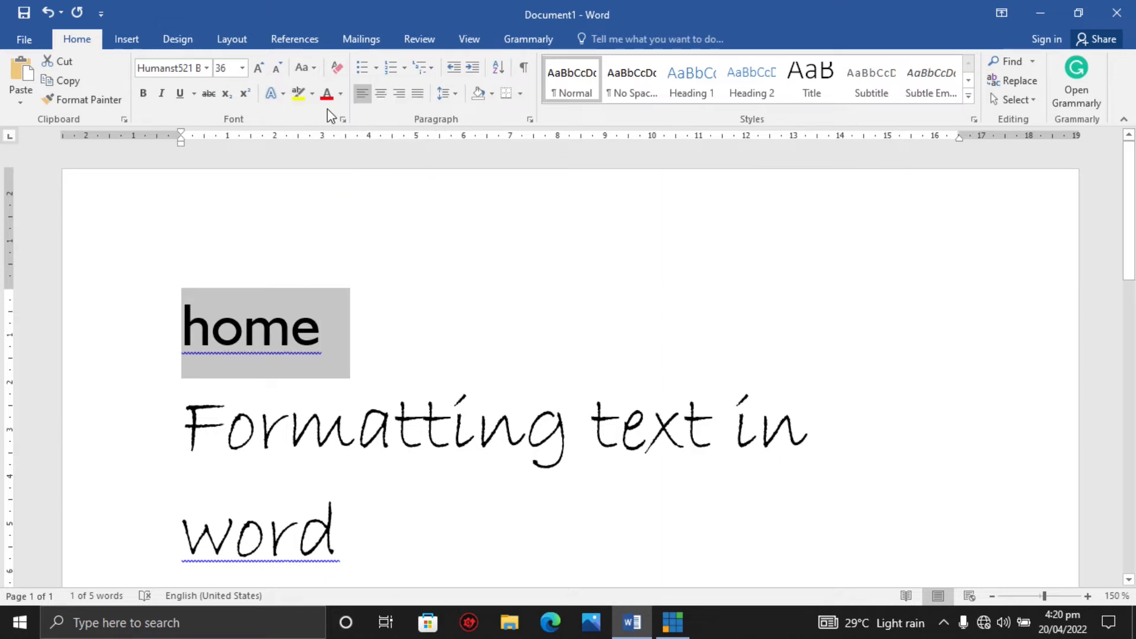
left_click(313, 71)
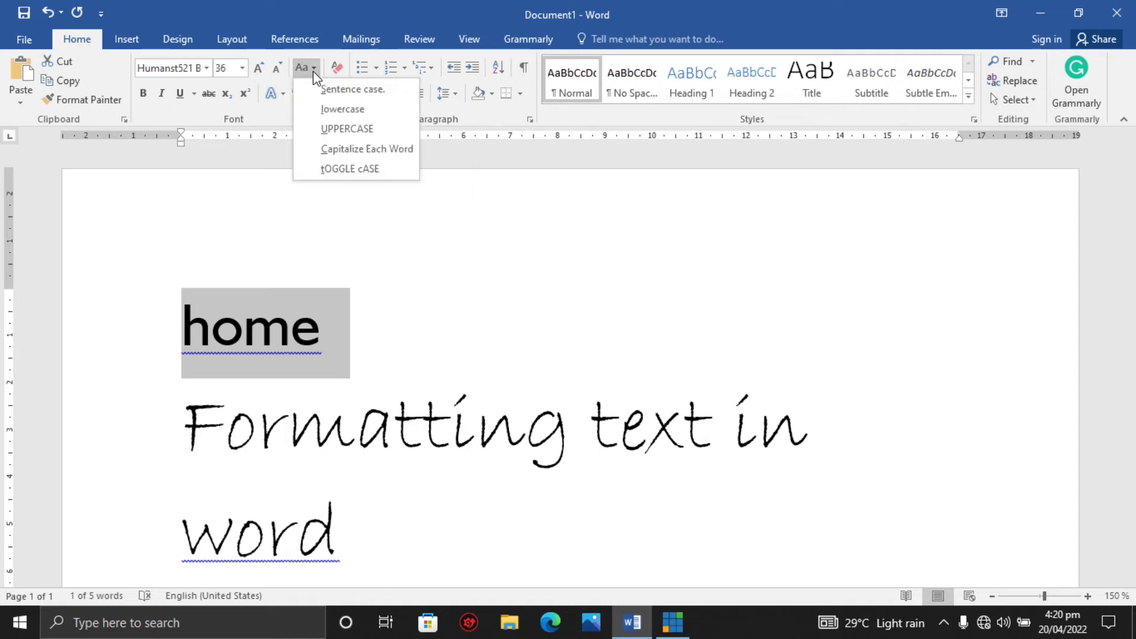
left_click(335, 133)
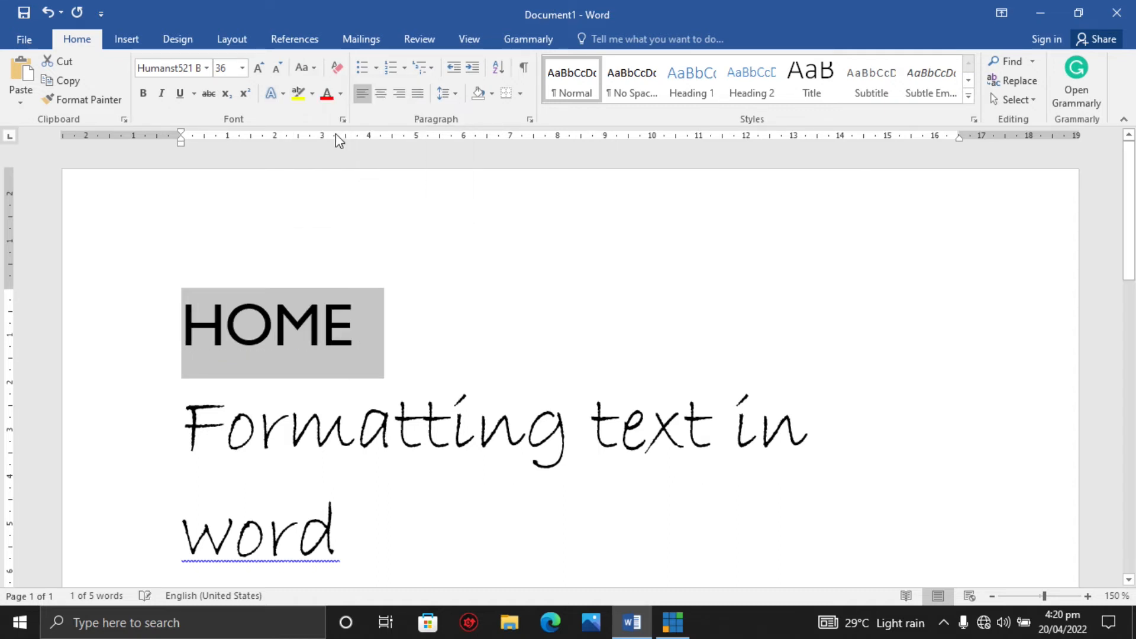
left_click(304, 73)
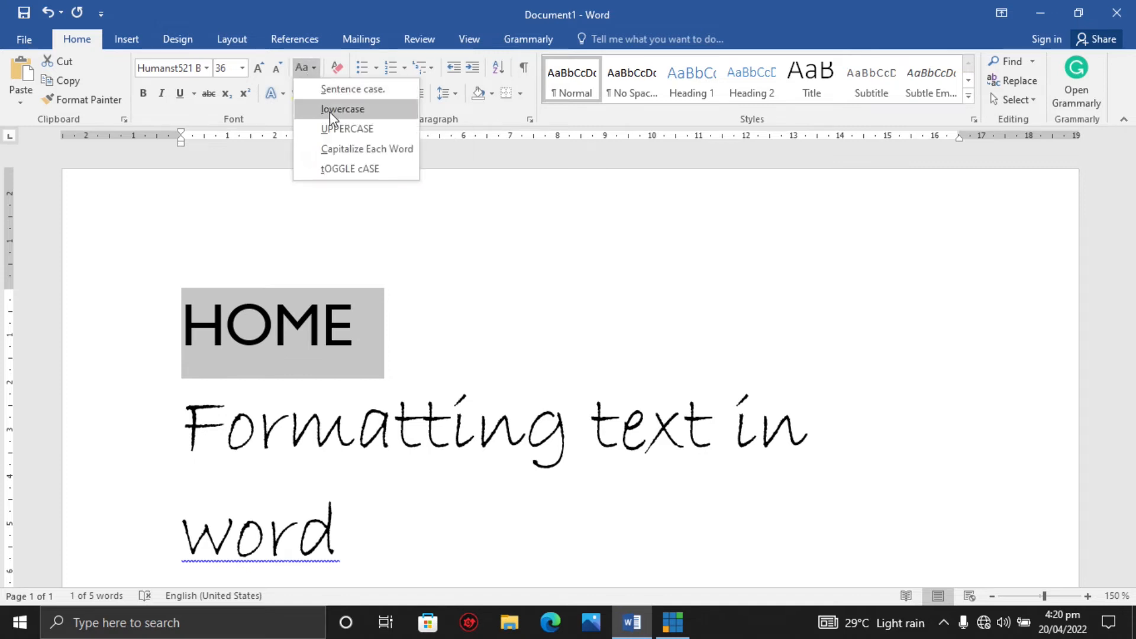
left_click(405, 329)
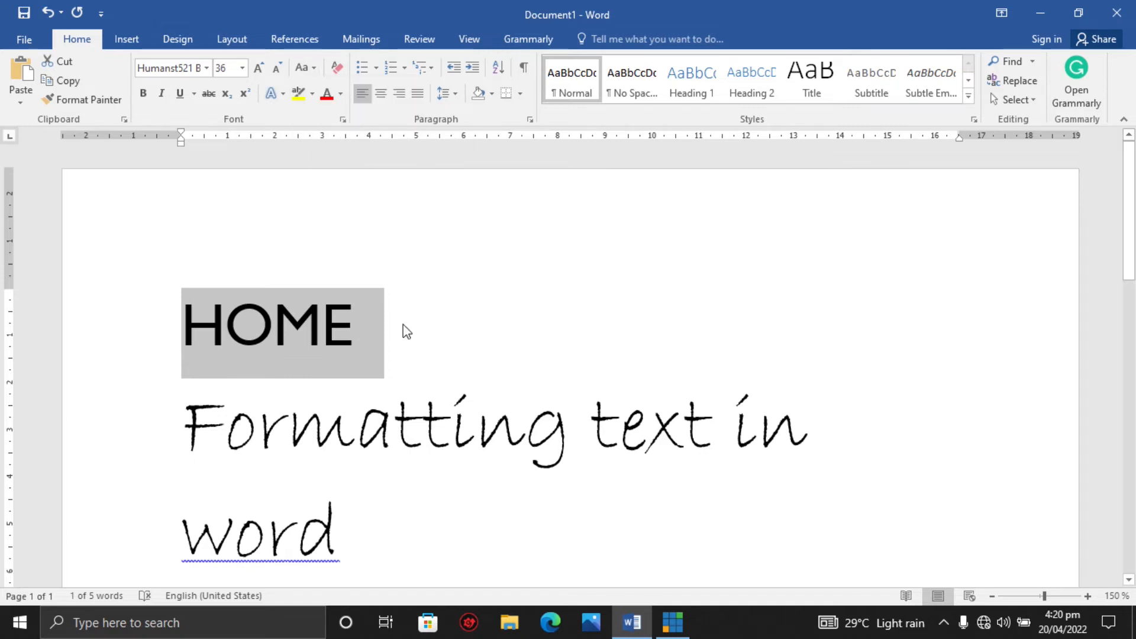
Extend the top line so it reads HOME IS BETTER.
left_click(404, 324)
type("IS BETTER")
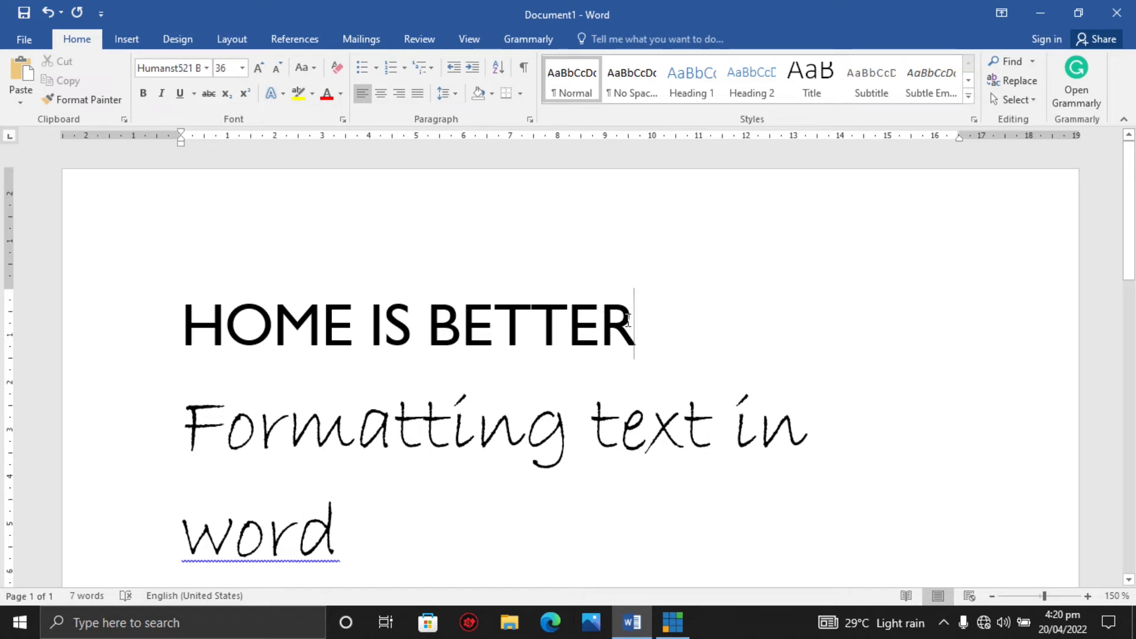
Select the top line, apply Capitalize Each Word, and deselect the text.
left_click_drag(637, 323, 297, 320)
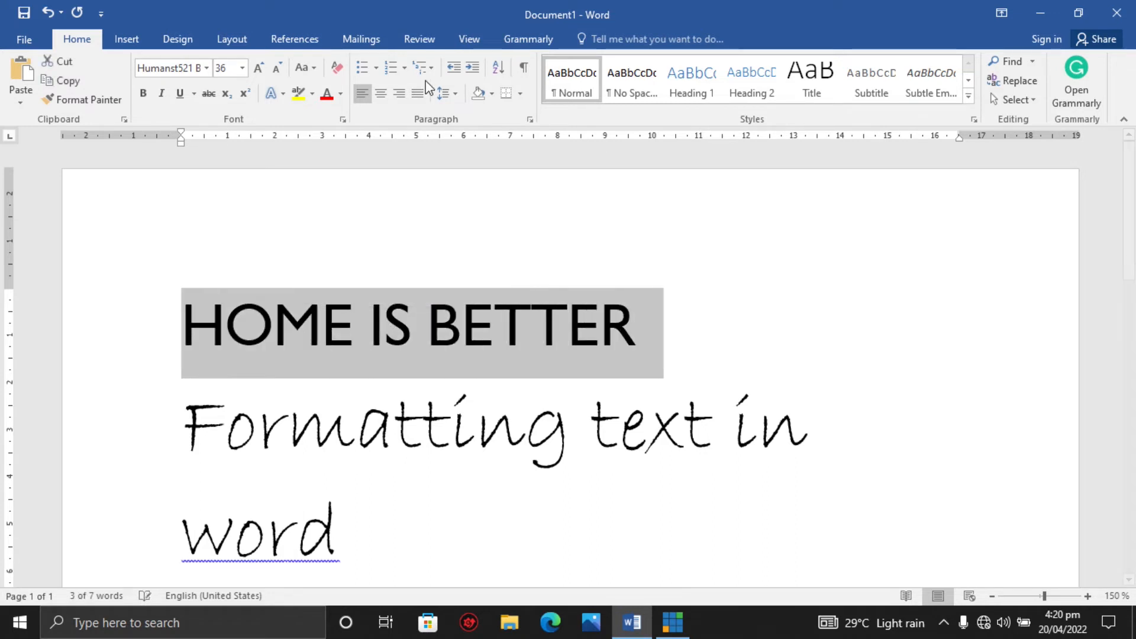
left_click(307, 70)
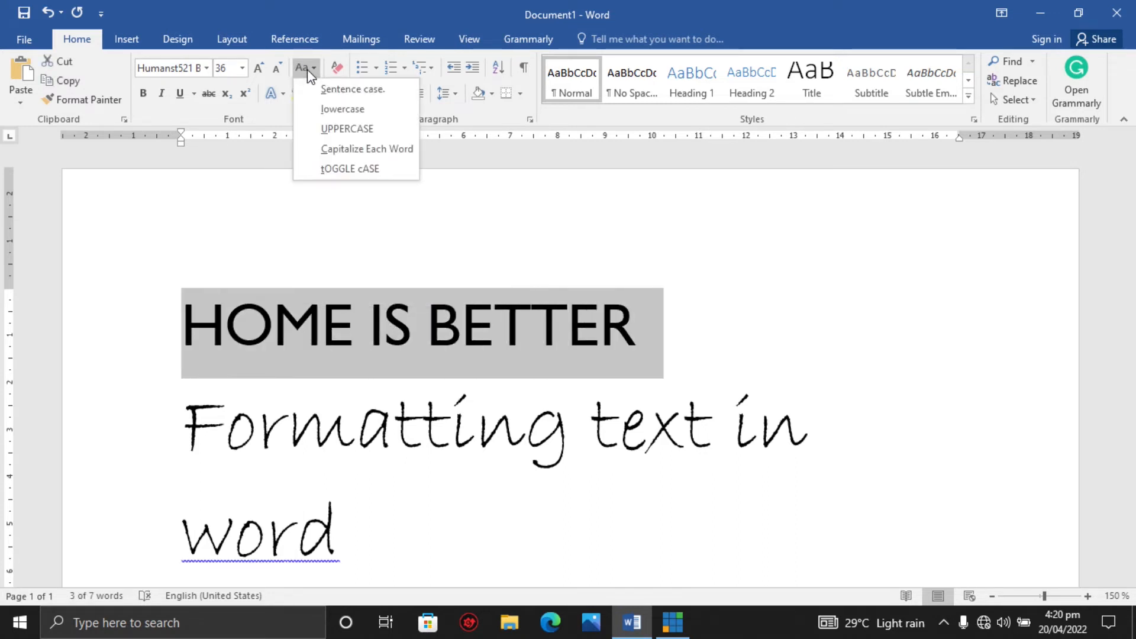
left_click(359, 149)
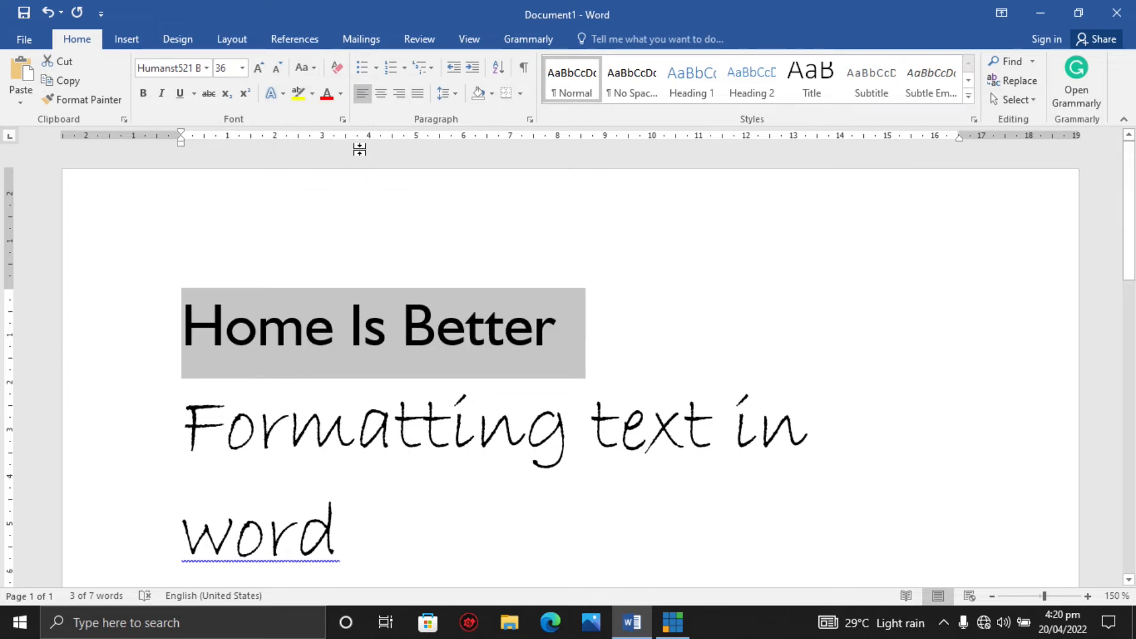
left_click(227, 316)
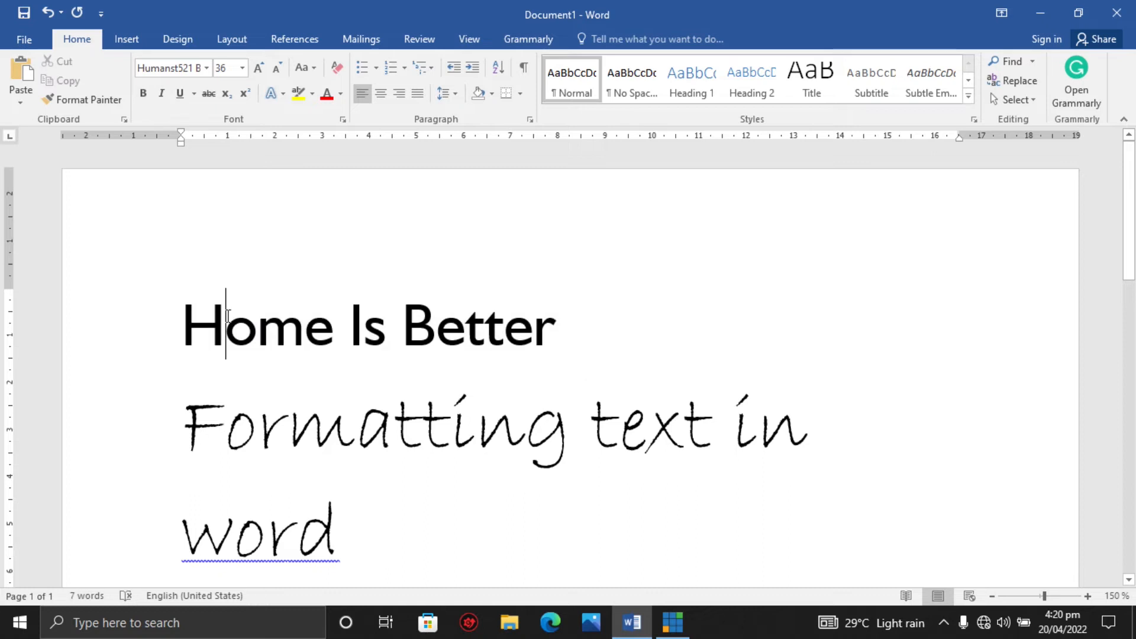
left_click(366, 322)
left_click(435, 322)
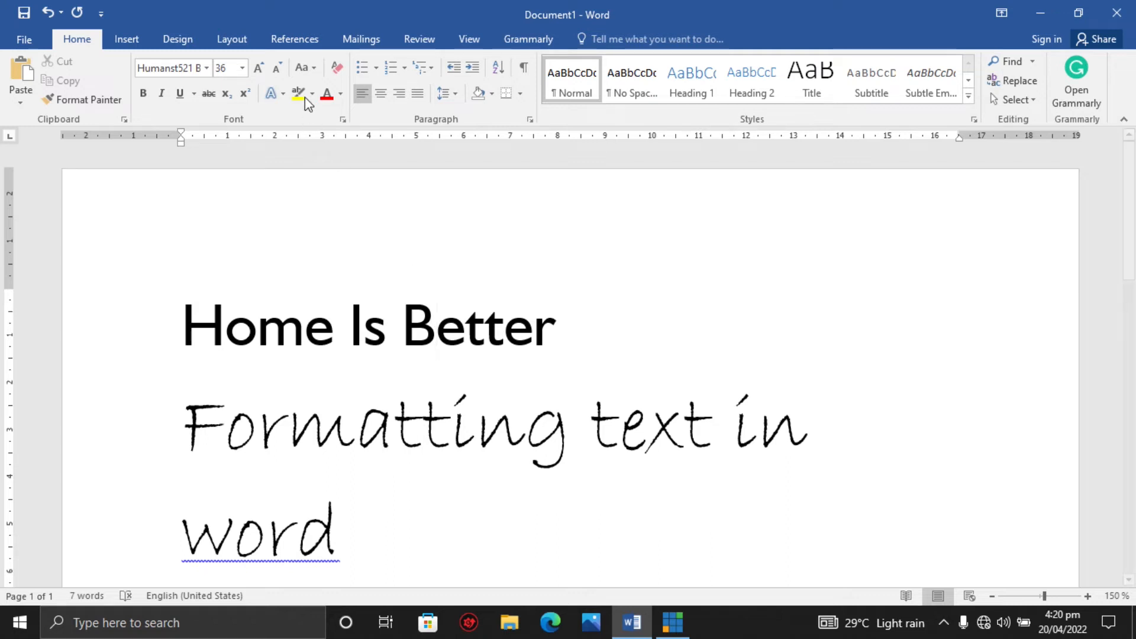
left_click(307, 68)
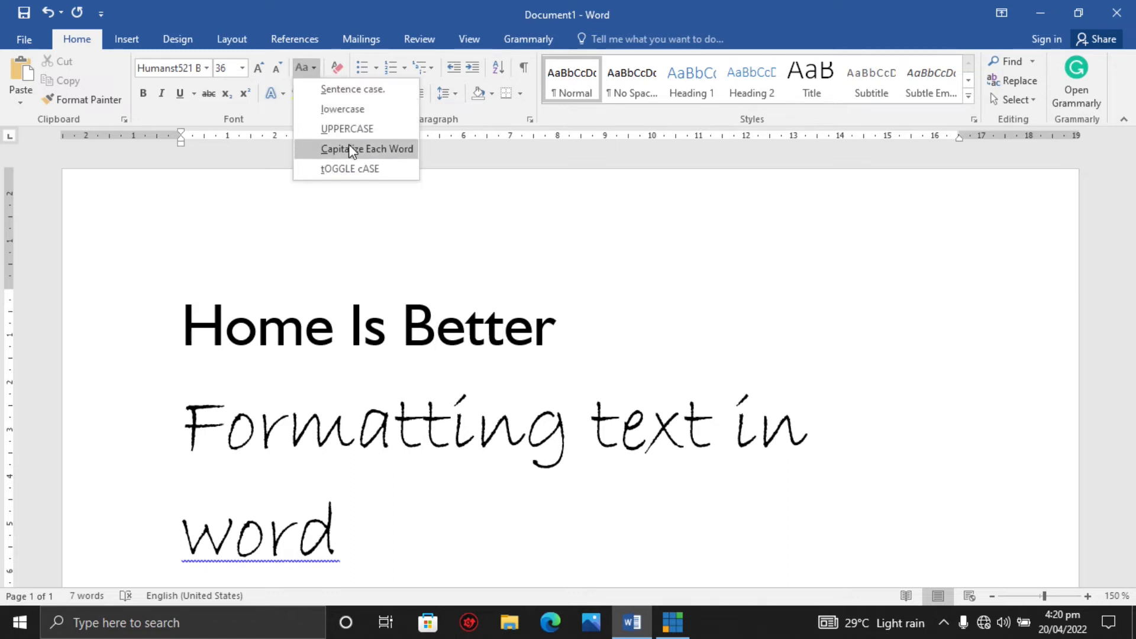
left_click(571, 337)
Select the top line and apply tOGGLE cASE, then Sentence case with Change Case.
left_click_drag(555, 325, 180, 324)
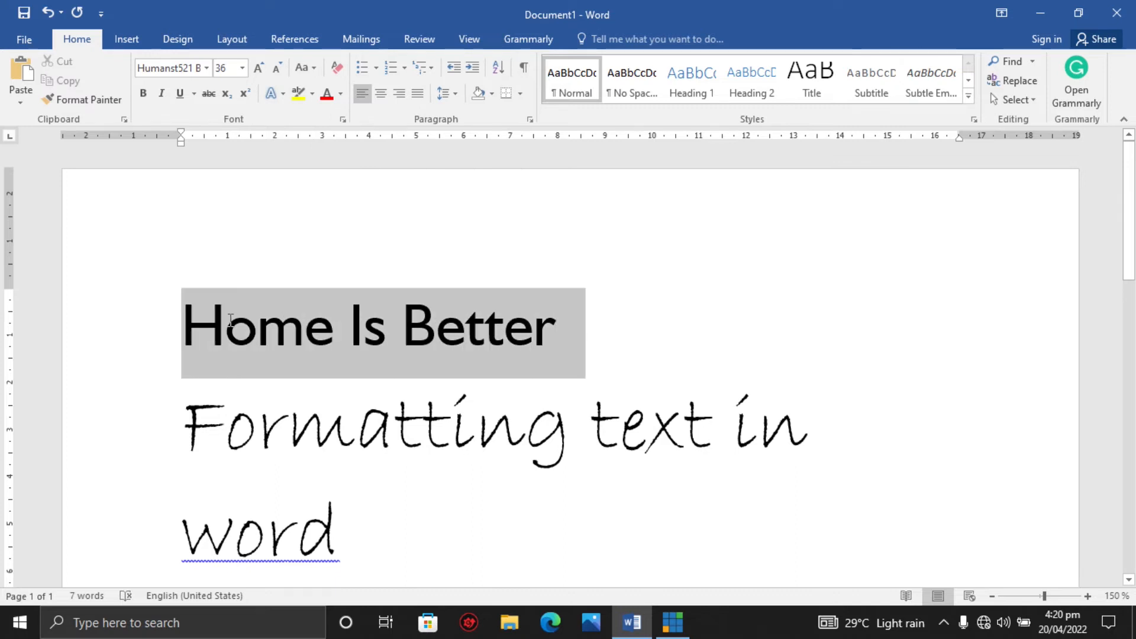
left_click(314, 69)
left_click(336, 168)
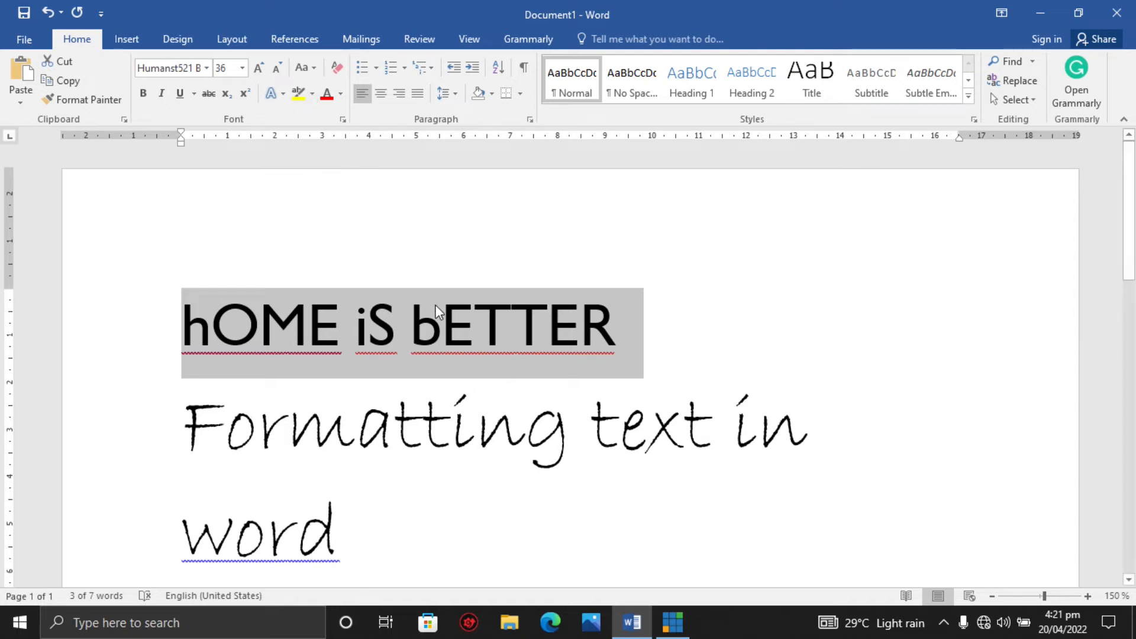
left_click(310, 67)
left_click(325, 86)
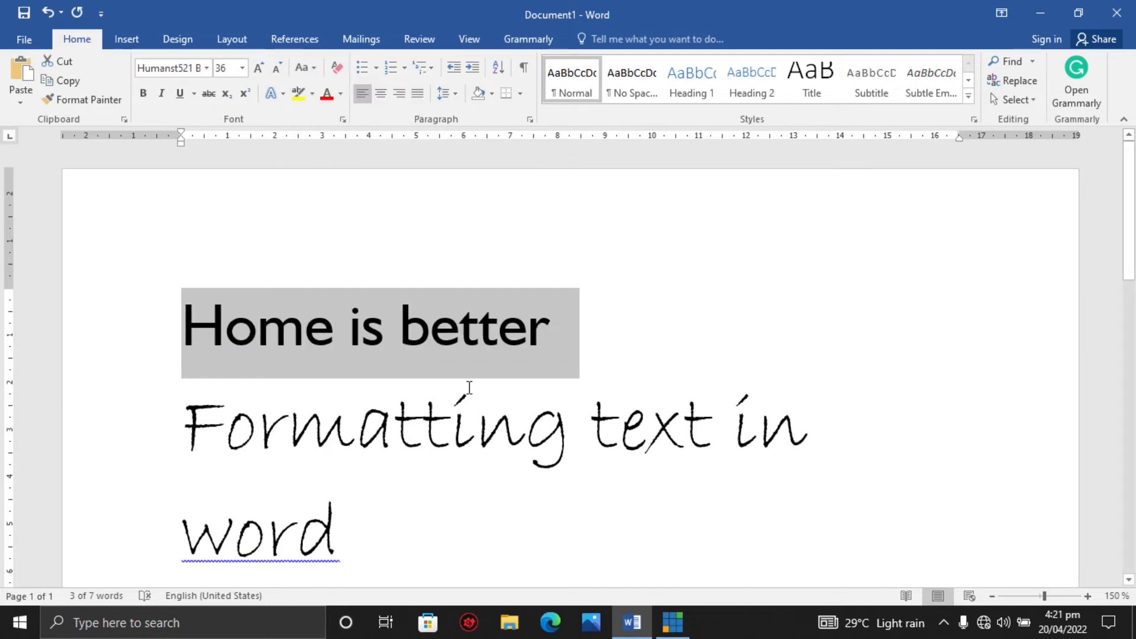
Select the top line and apply a blue outlined text effect, then deselect it.
left_click(184, 331)
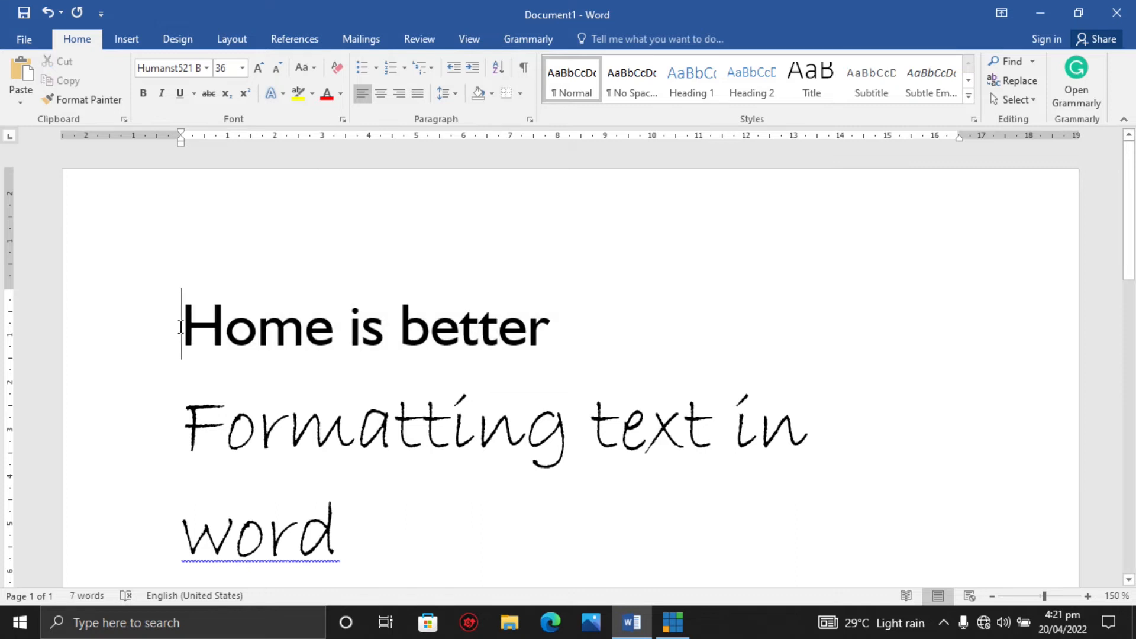
left_click_drag(199, 338, 482, 346)
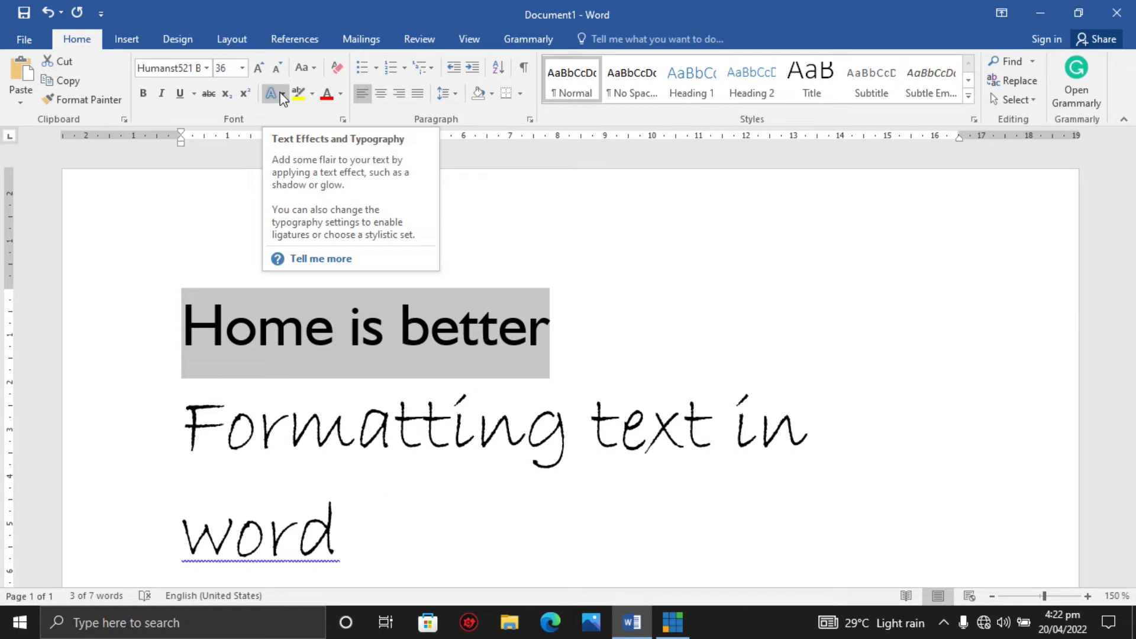
left_click(283, 96)
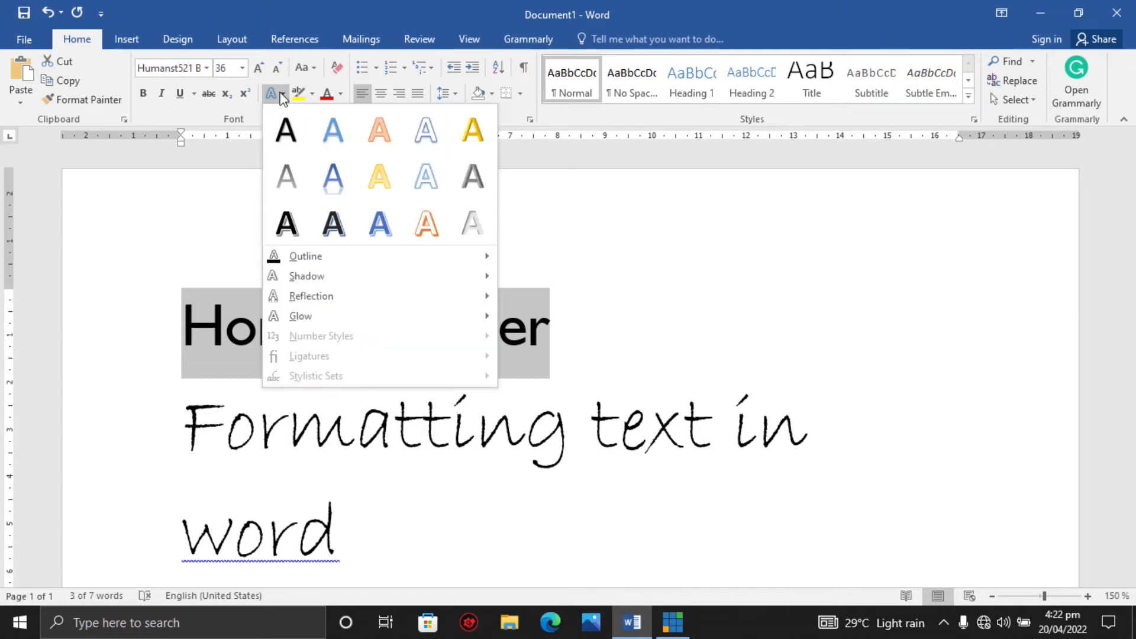
left_click(420, 145)
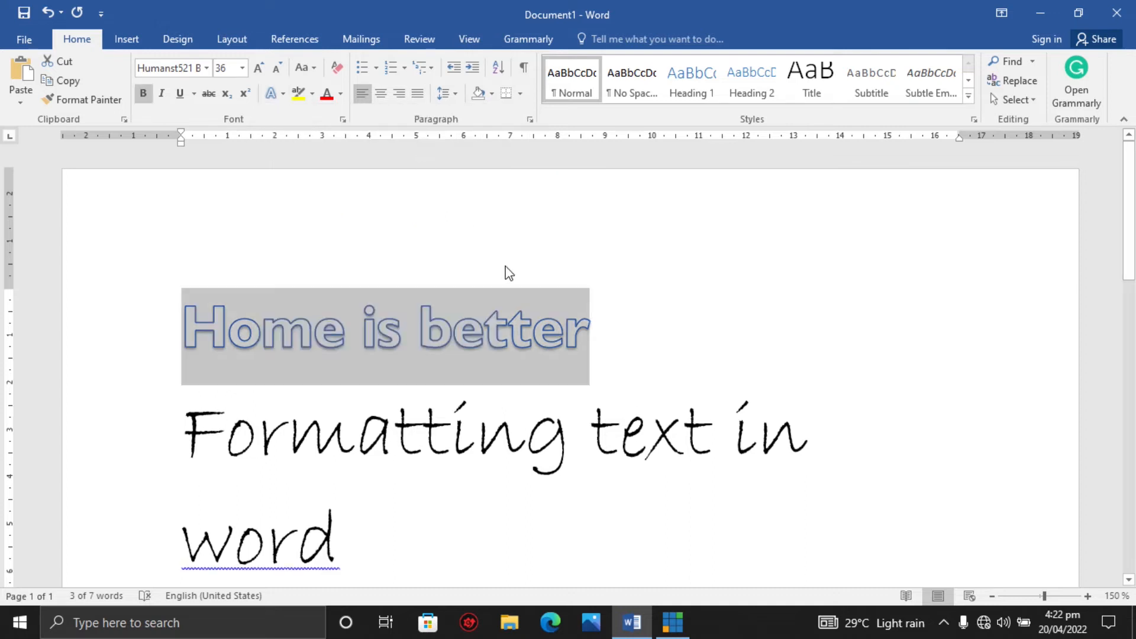
left_click(625, 332)
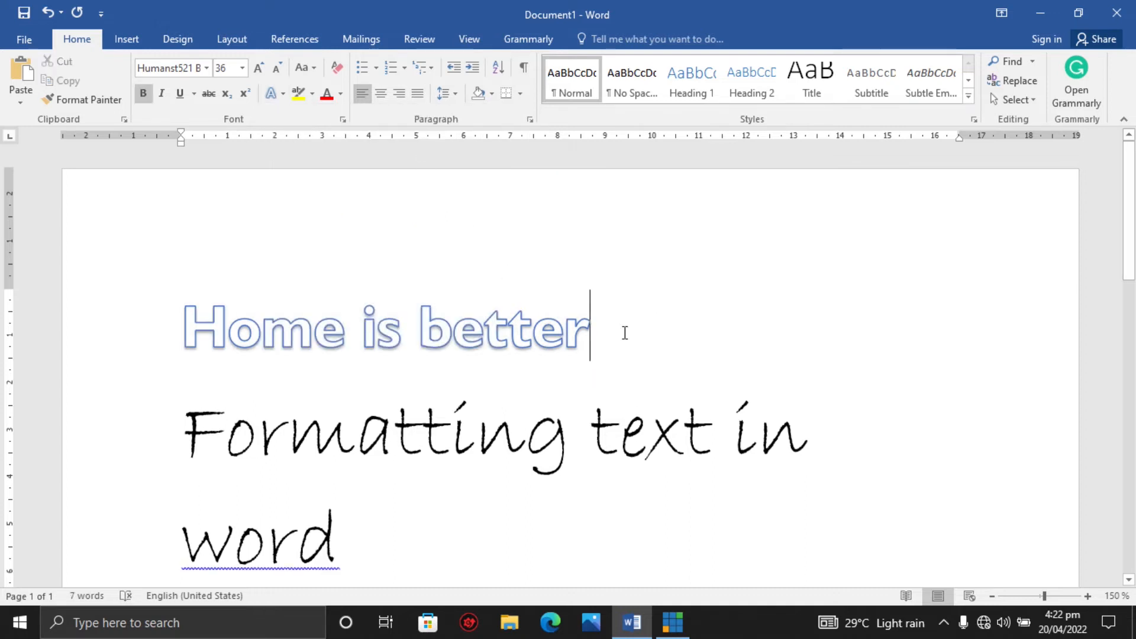
Reselect the top line and apply the black shadowed text effect instead.
left_click_drag(608, 330, 200, 312)
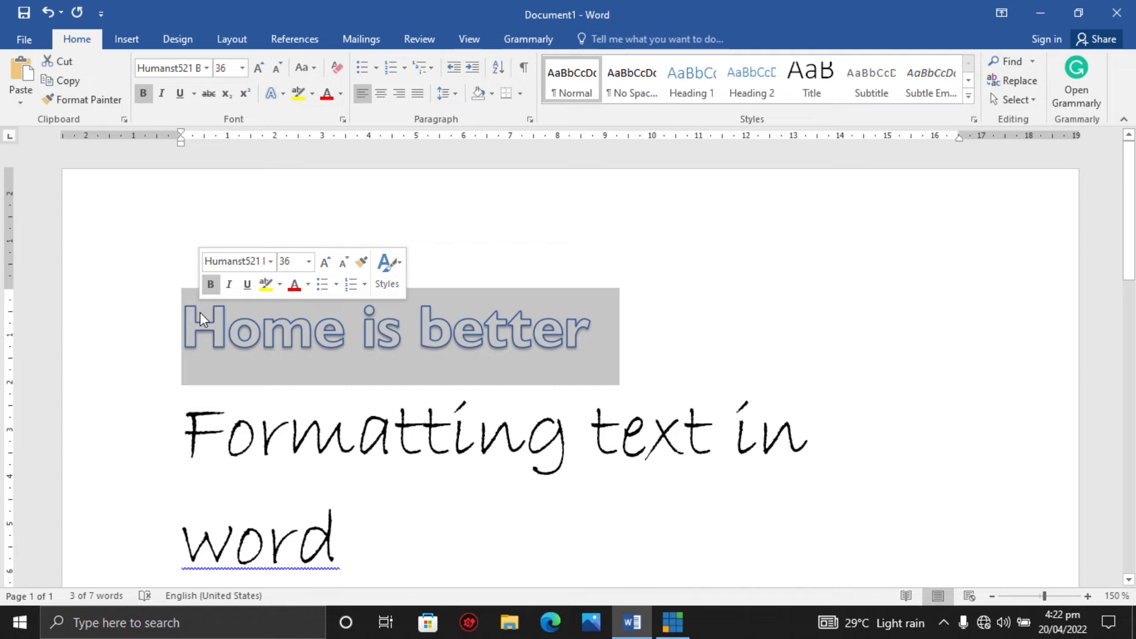
left_click(284, 95)
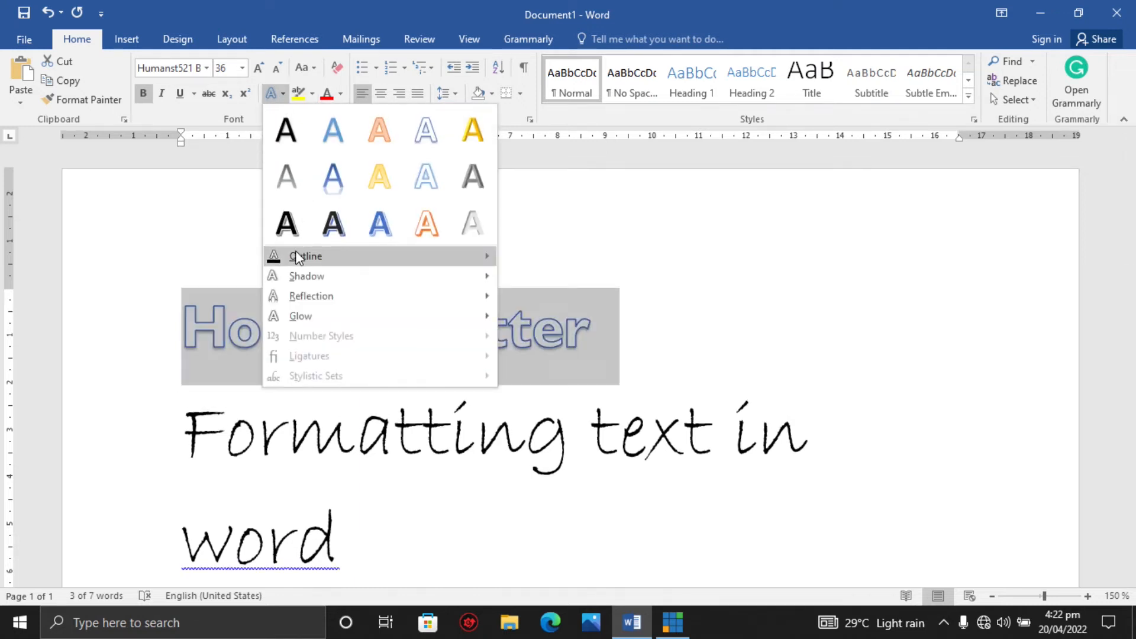
left_click(280, 136)
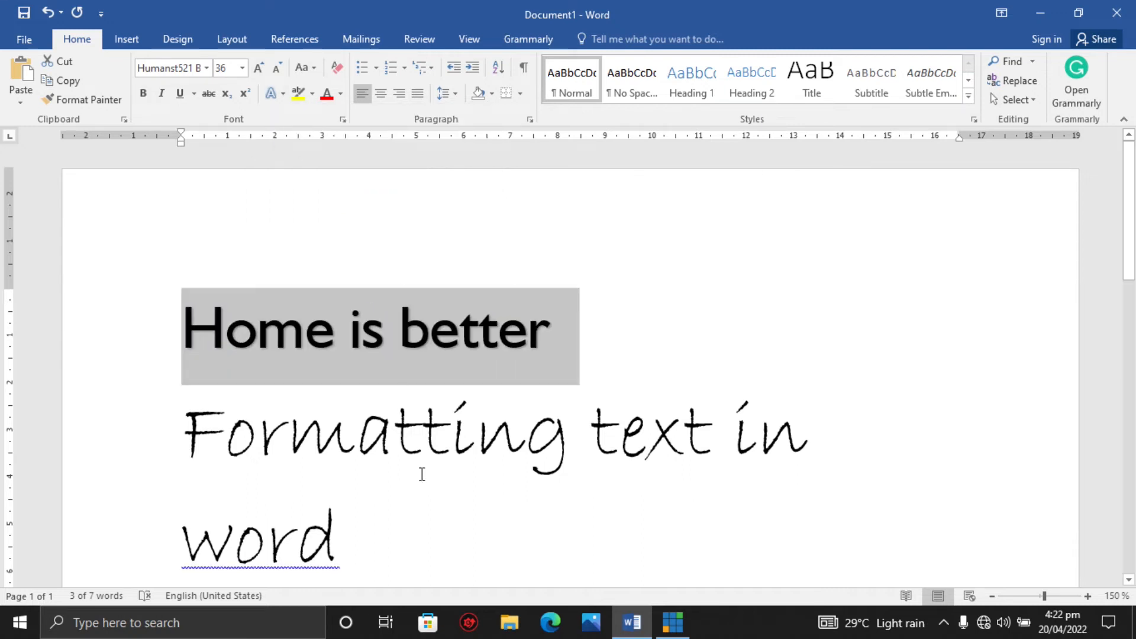
Highlight the top line in purple, then remove the highlight with No Color.
left_click(312, 95)
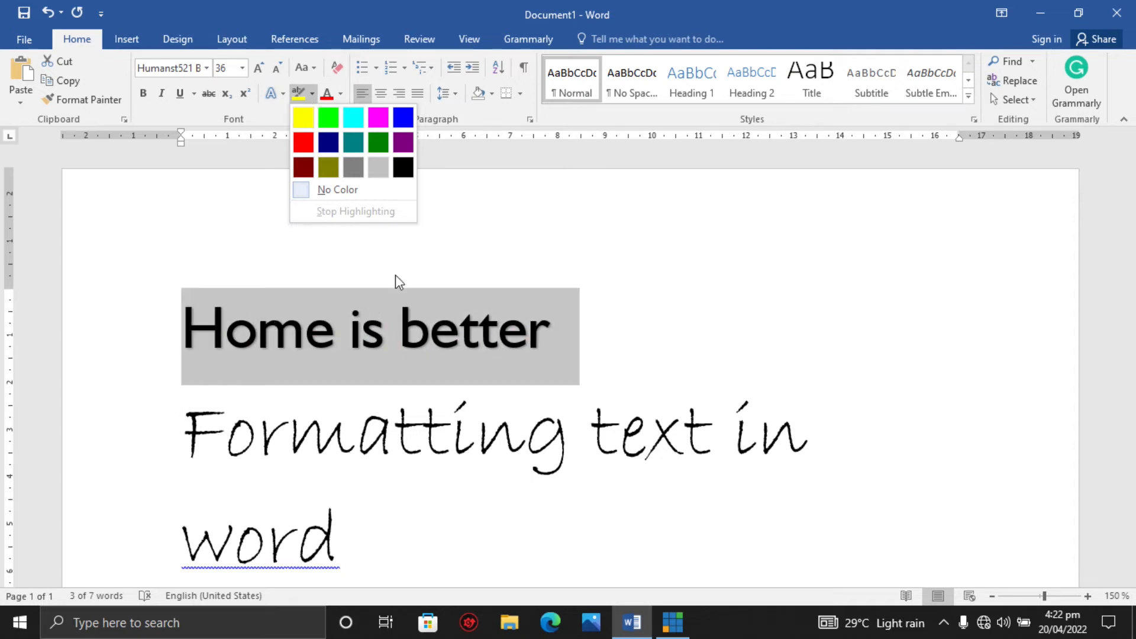
left_click(402, 142)
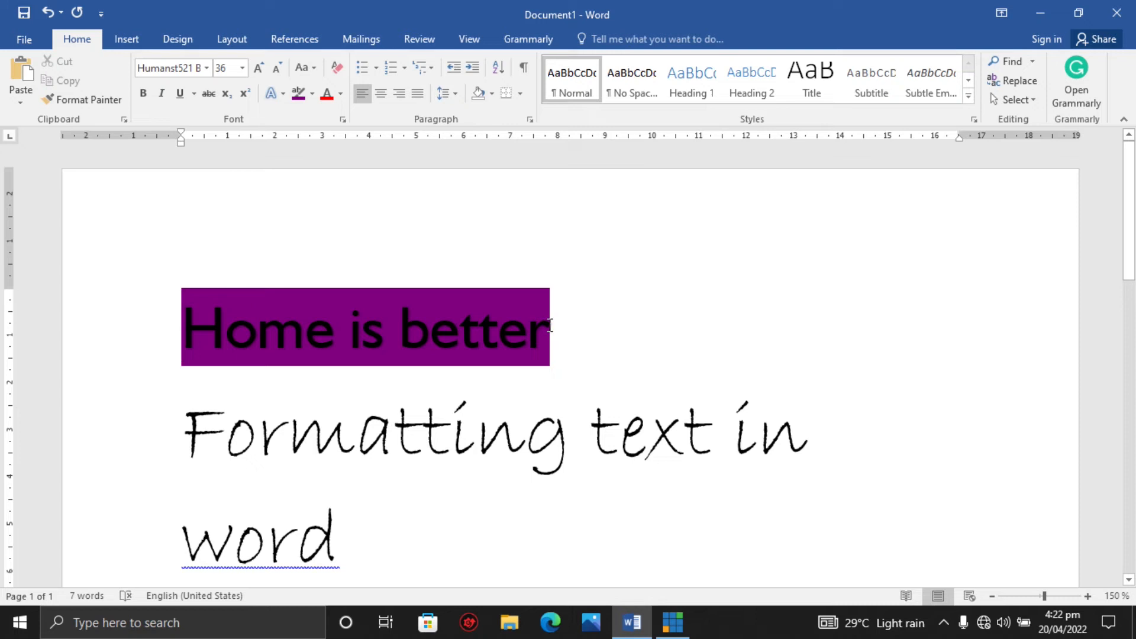
left_click_drag(550, 326, 310, 311)
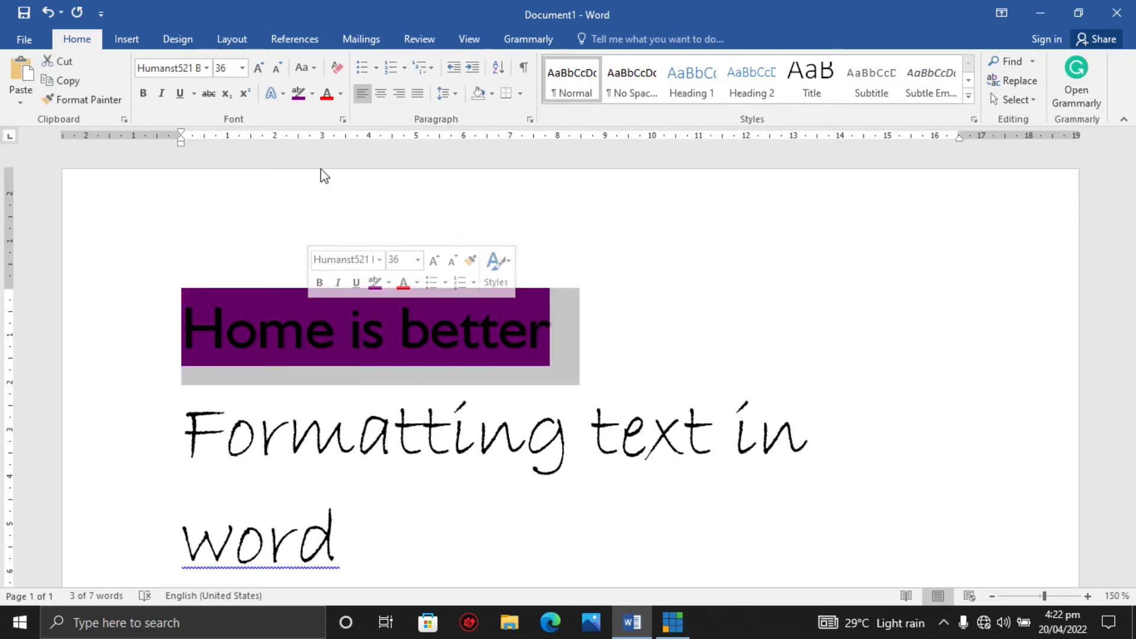
left_click(312, 94)
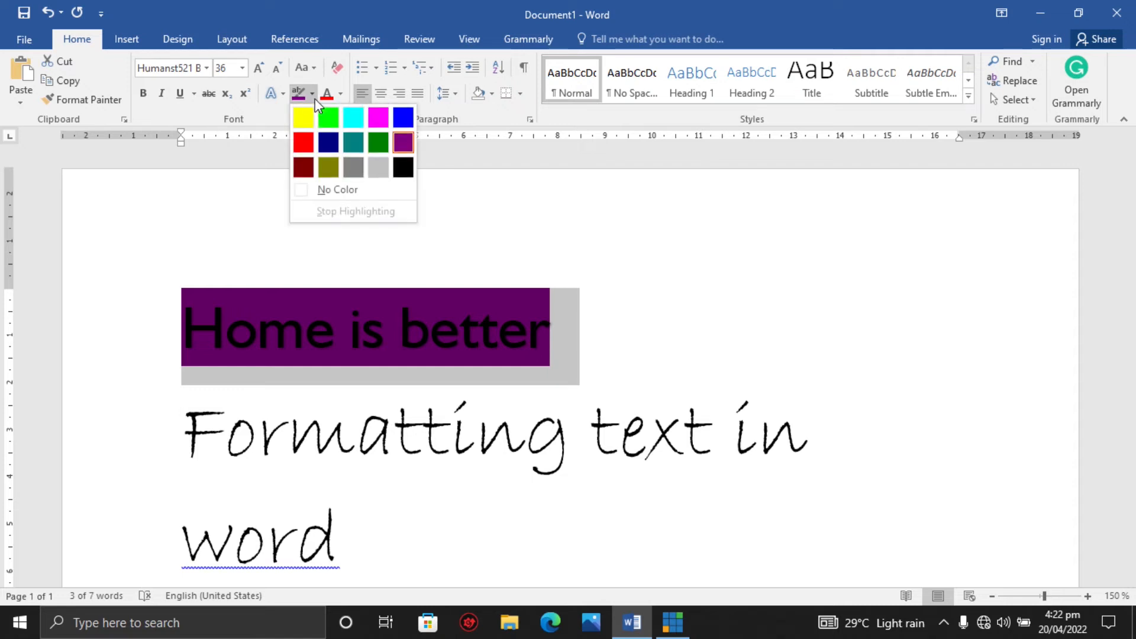
left_click(317, 192)
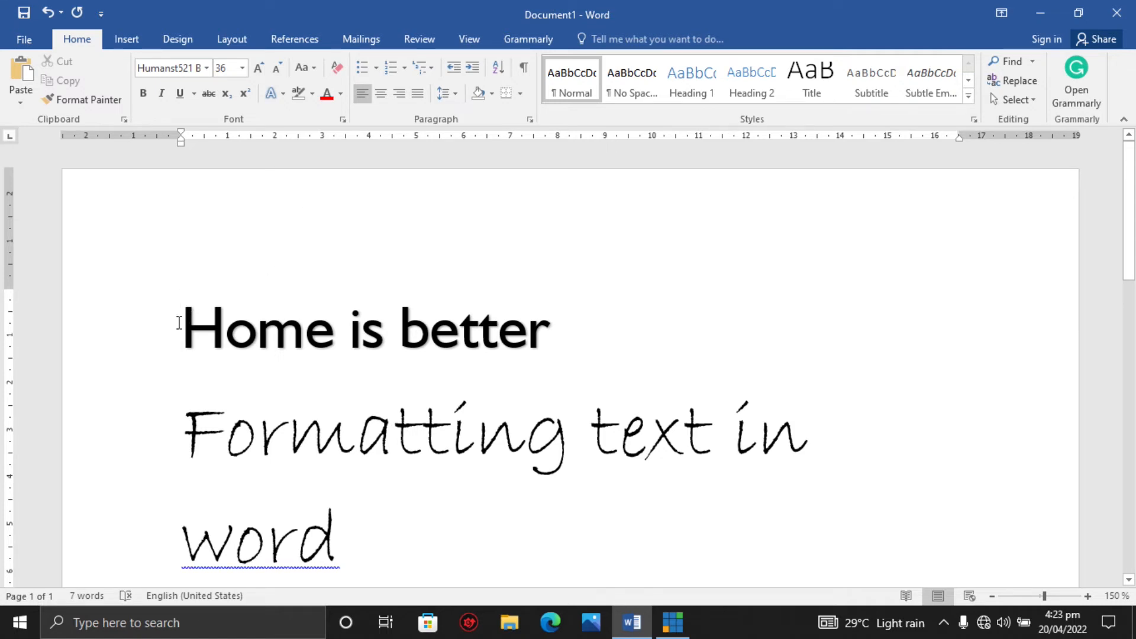
Try setting the top line's font color to green.
left_click_drag(178, 322, 430, 324)
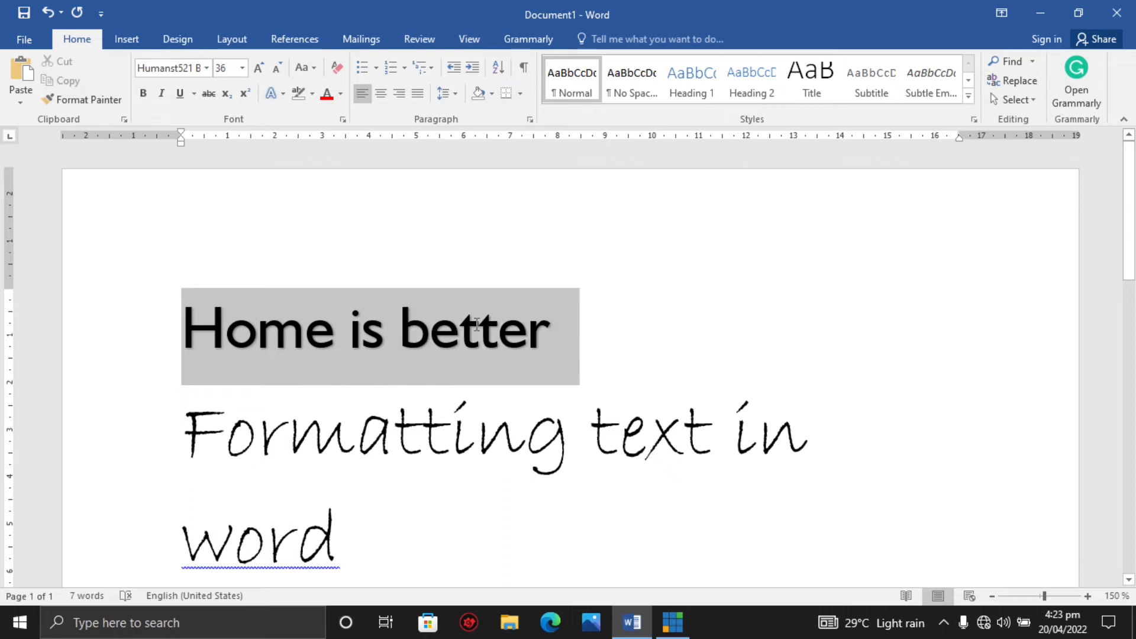
left_click_drag(519, 333, 519, 333)
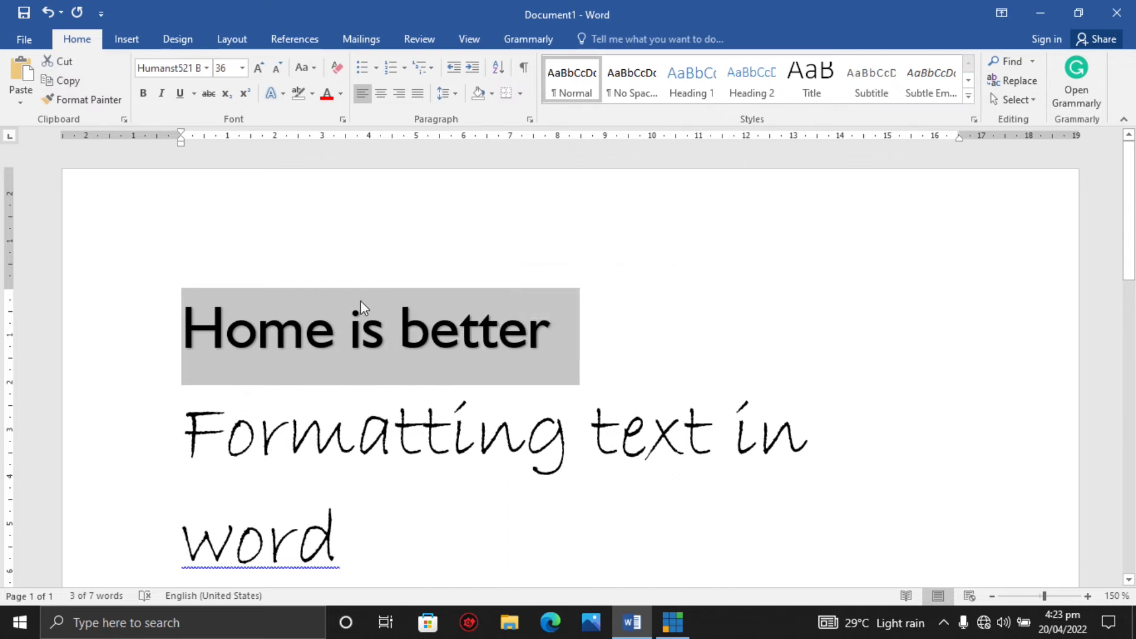
left_click(340, 100)
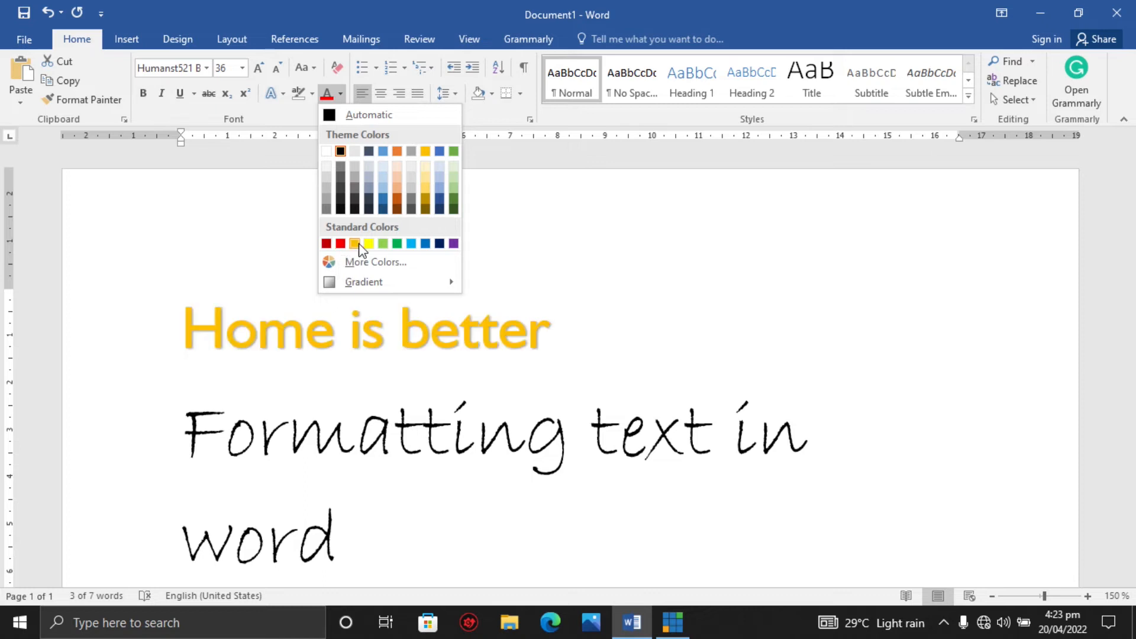
left_click(396, 246)
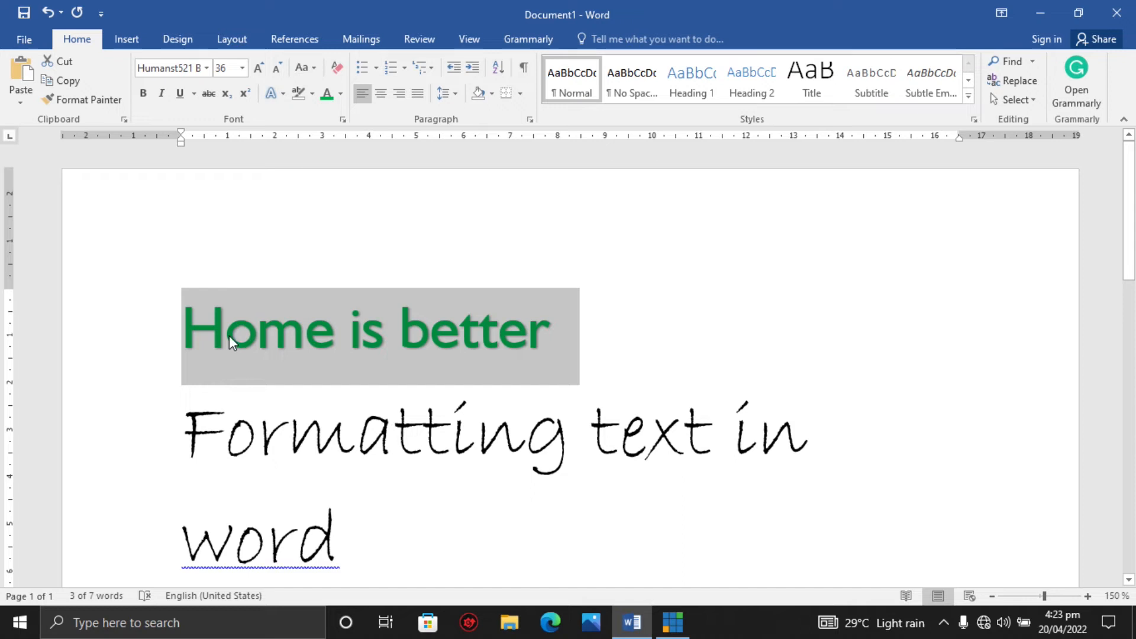
left_click(342, 94)
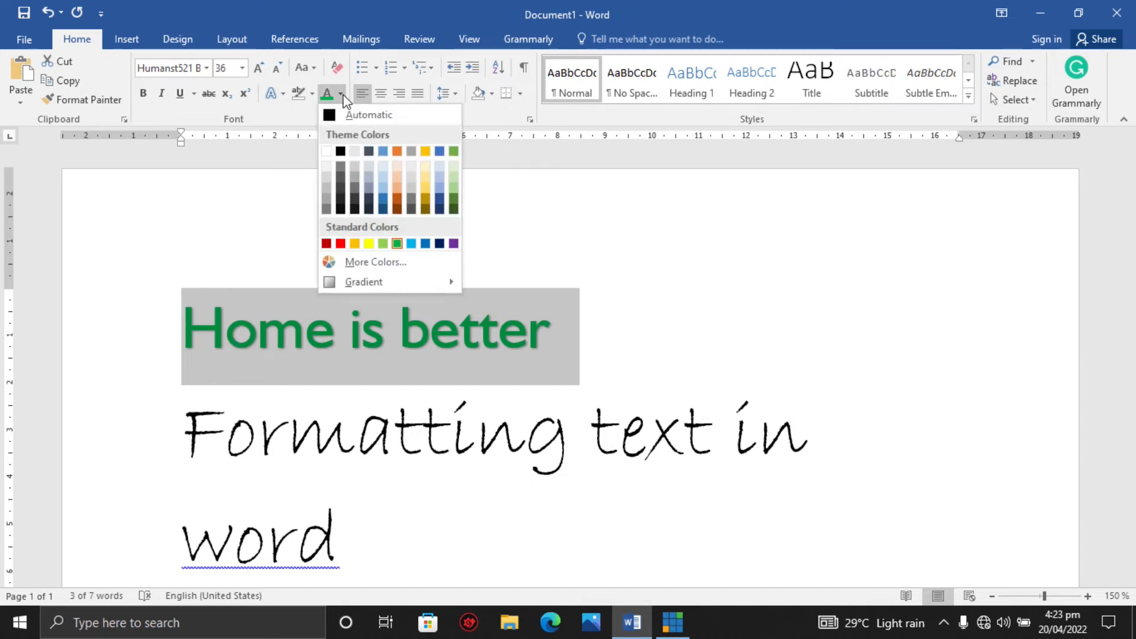
key("Escape")
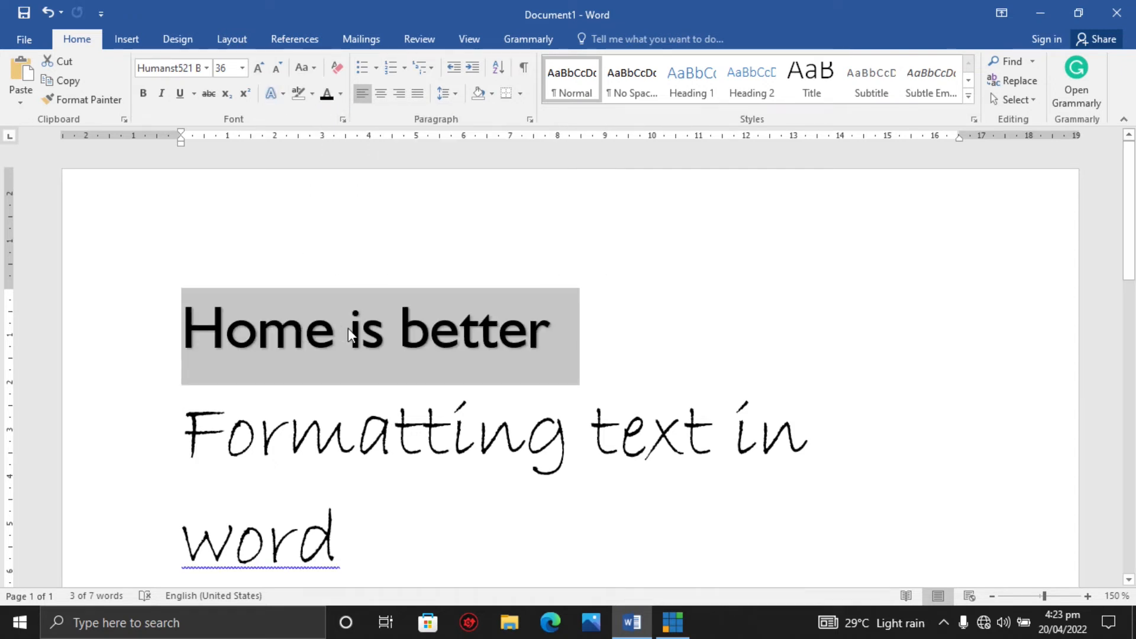
Select the top line and set its font size to 72.
key("Left")
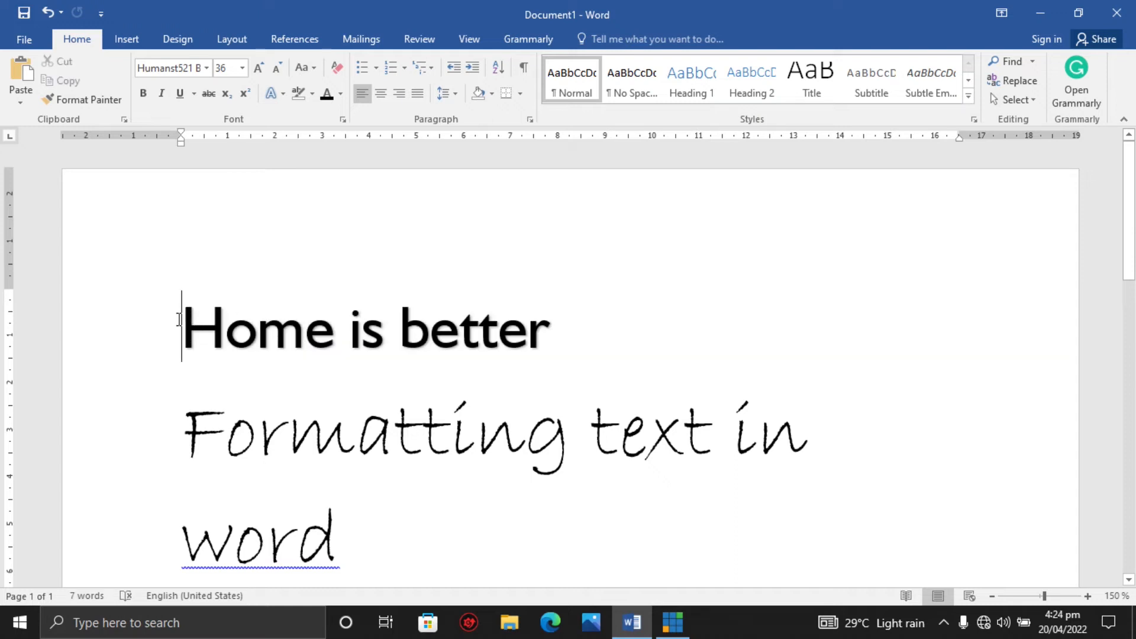
left_click(460, 332)
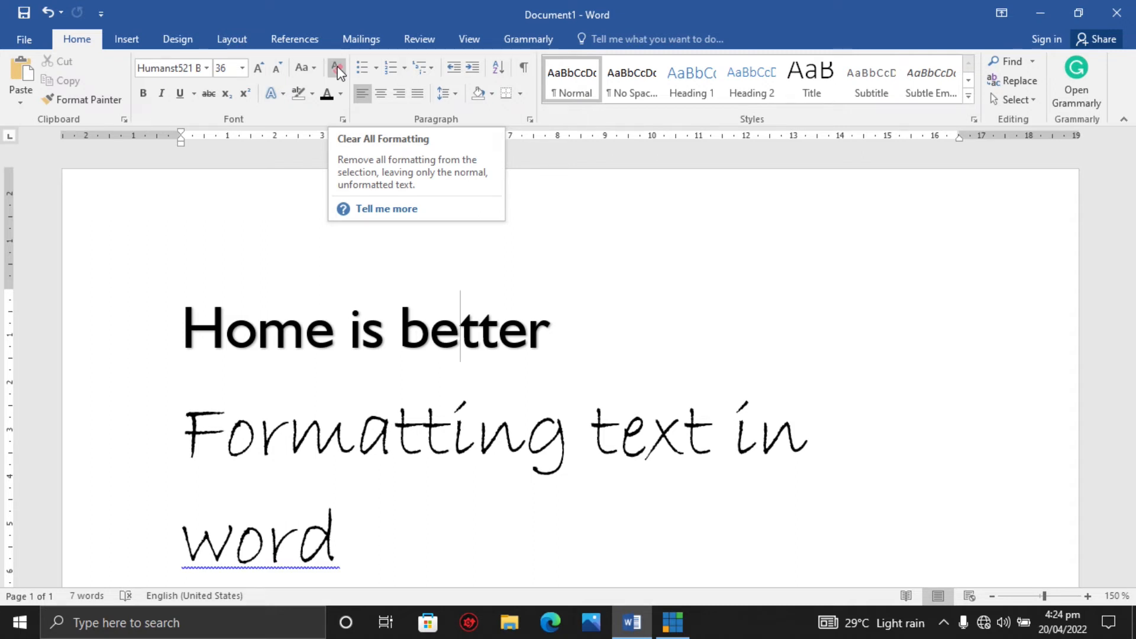
left_click_drag(184, 319, 491, 339)
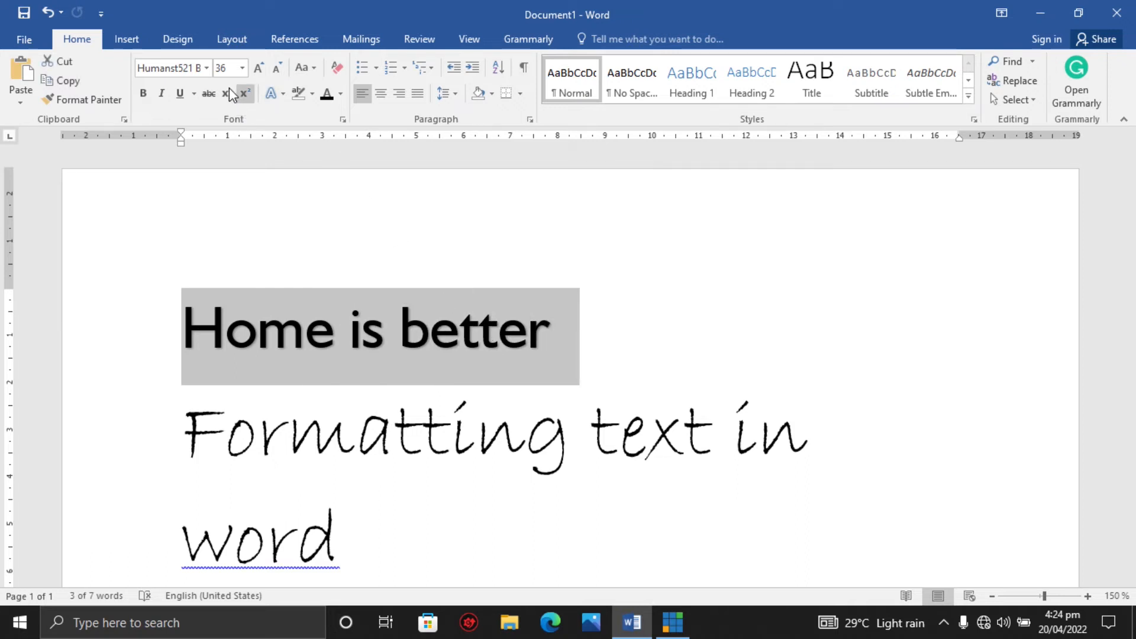
left_click(243, 68)
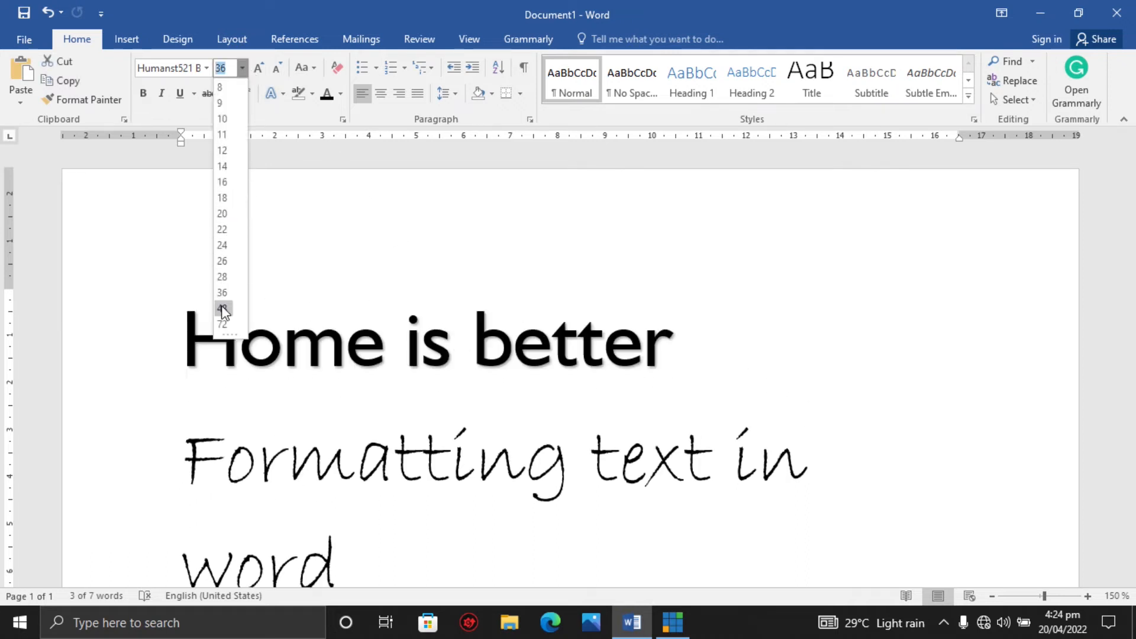
left_click(223, 325)
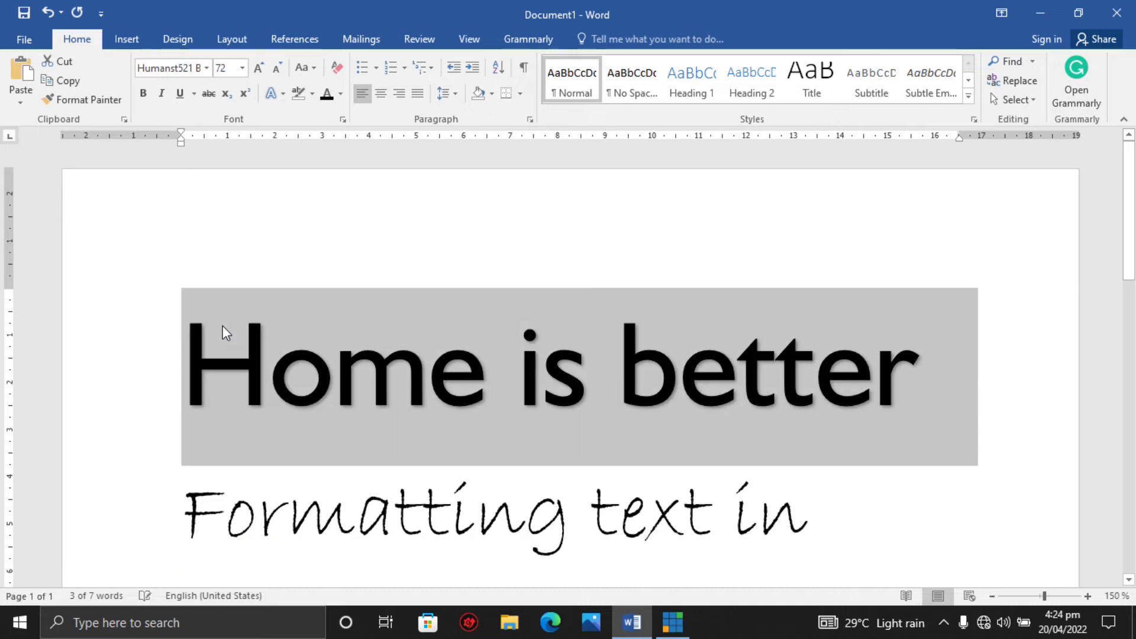
Make the top line bold, italic and underlined, and give it a light orange font color.
left_click(148, 97)
left_click(161, 95)
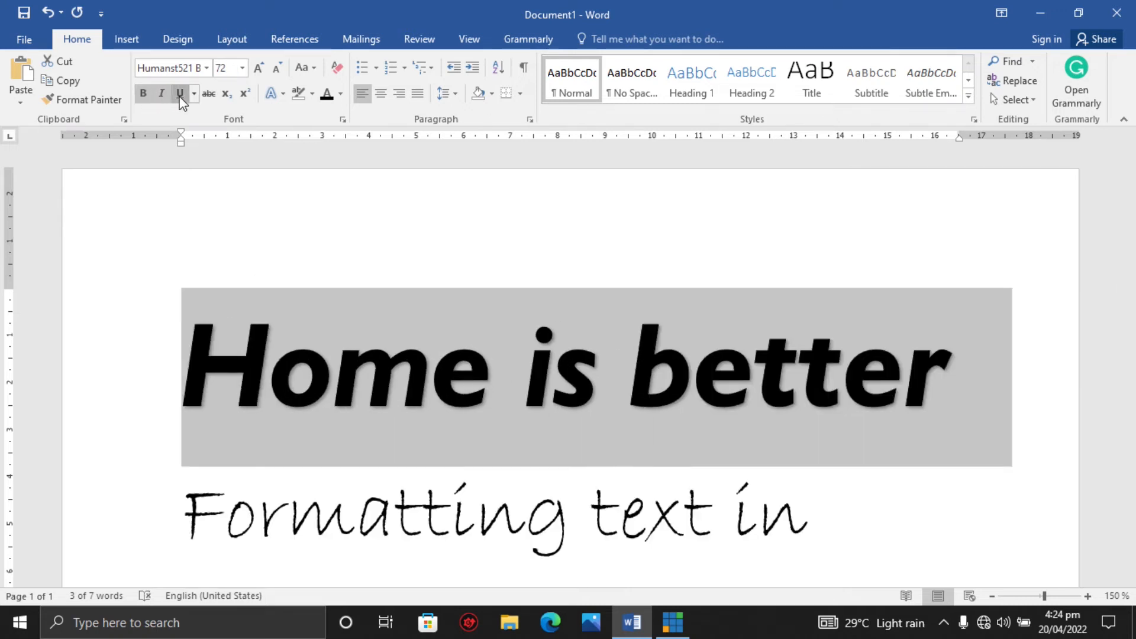
left_click(180, 94)
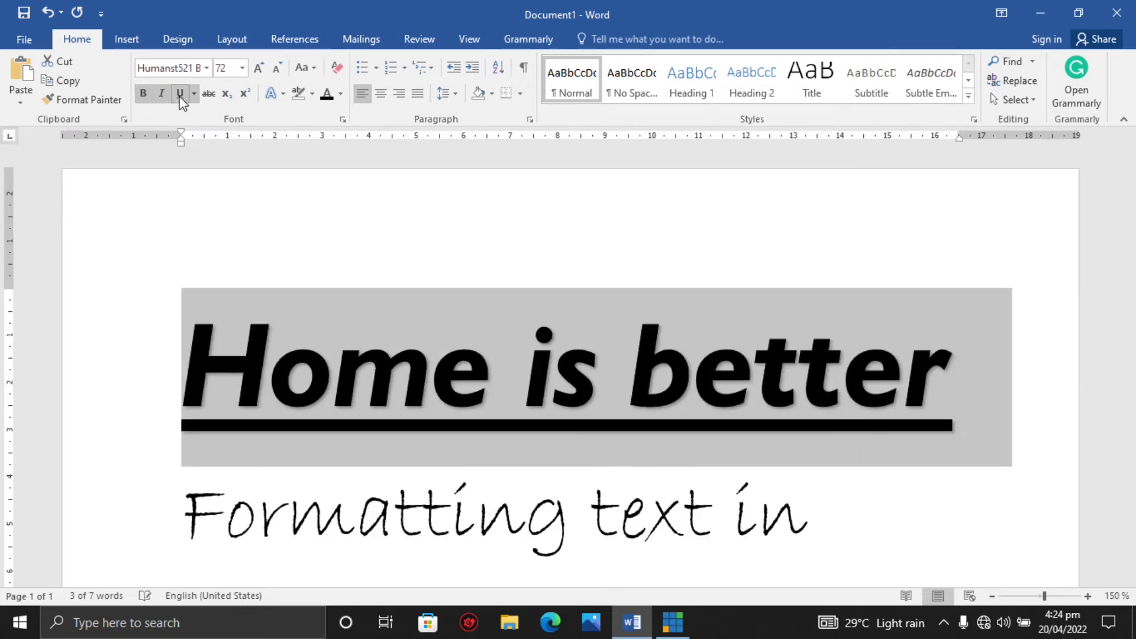
left_click(340, 94)
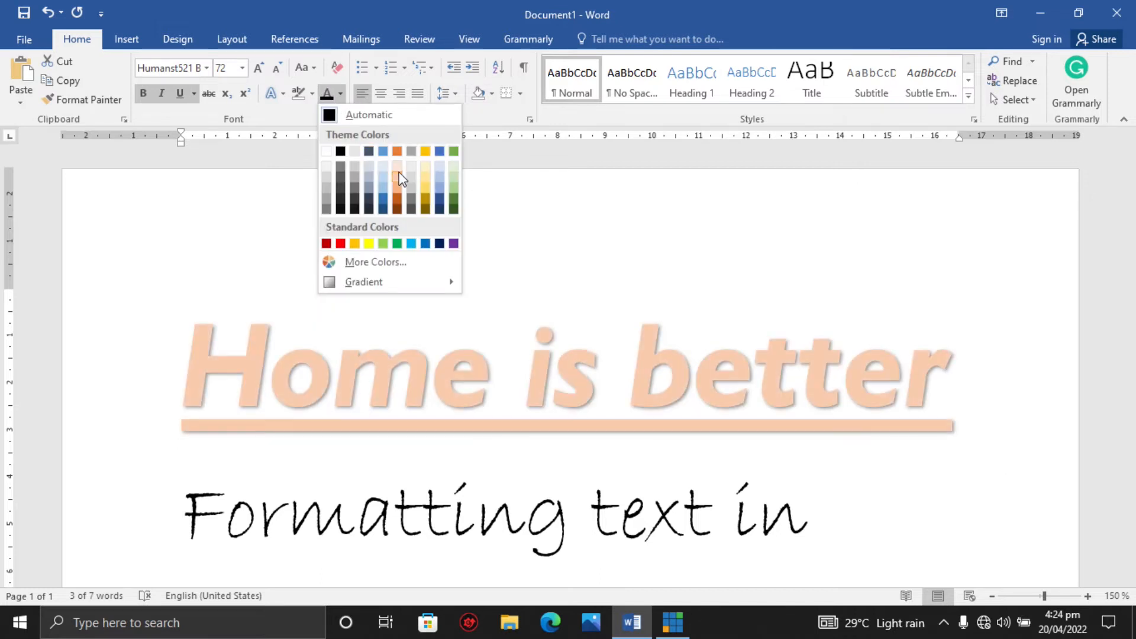
left_click(397, 169)
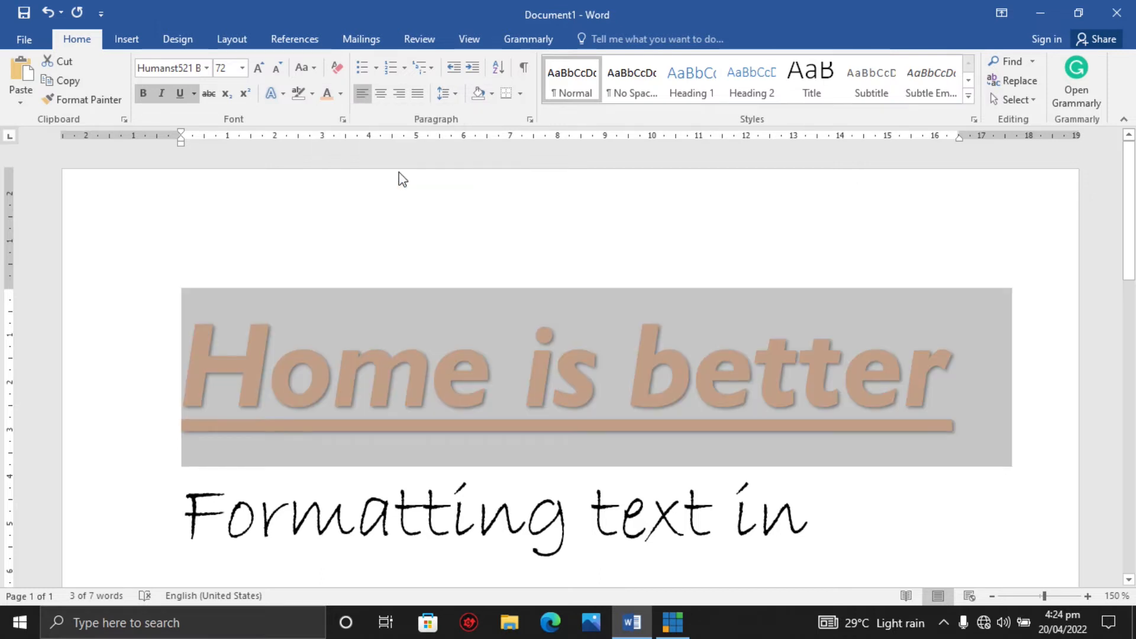
Clear all formatting from the top line and deselect it.
left_click(339, 70)
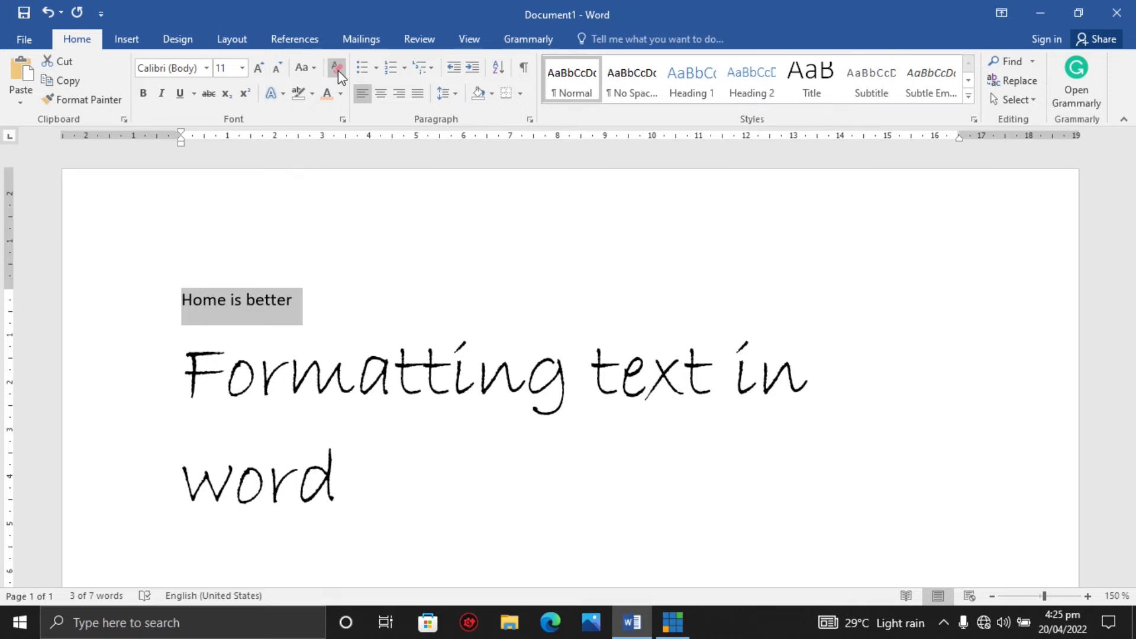
left_click(319, 468)
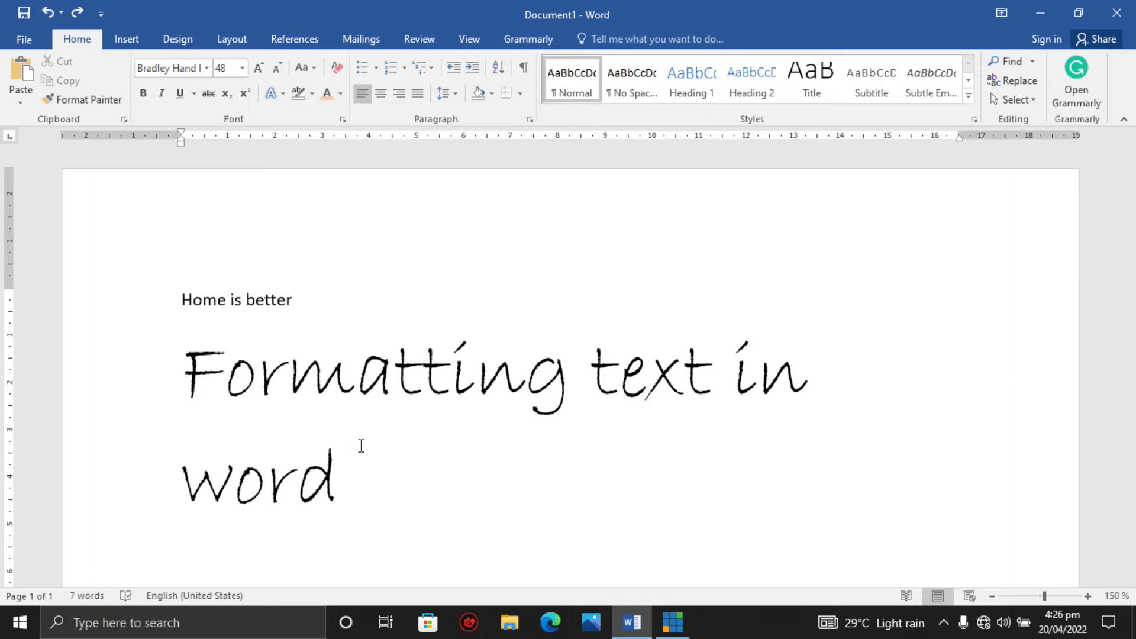
Replace the top line's text with the heading "THINGS TO BUY:" and start a new line.
left_click(296, 306)
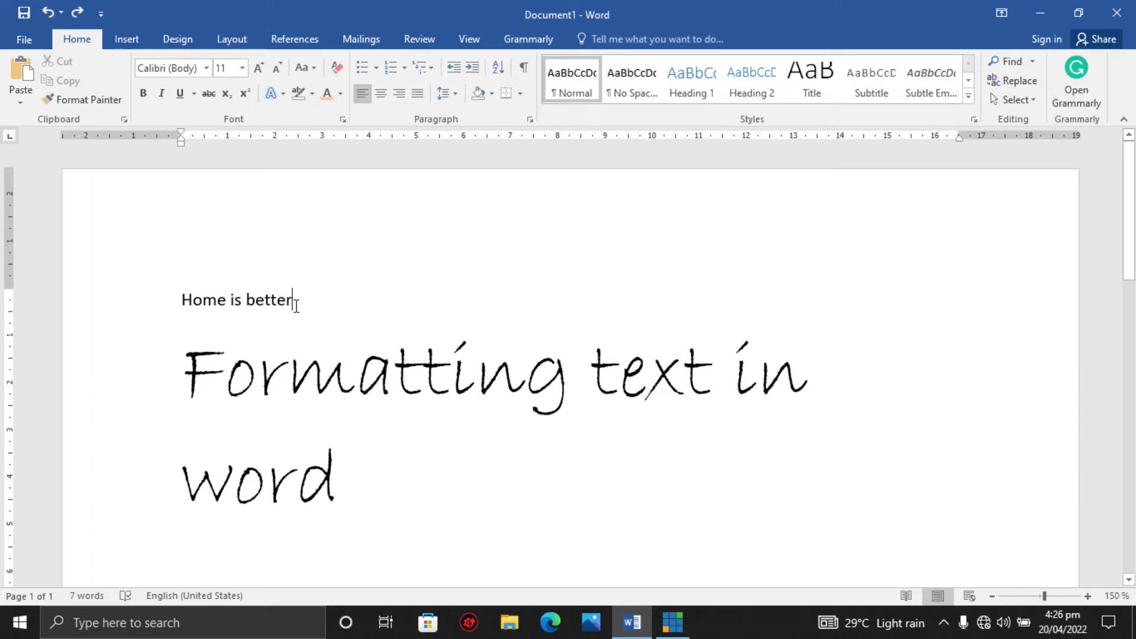
key("BackSpace")
key("BackSpace")
key("BackSpace")
key("BackSpace")
key("BackSpace")
key("BackSpace")
key("BackSpace")
key("BackSpace")
key("BackSpace")
key("BackSpace")
key("BackSpace")
key("BackSpace")
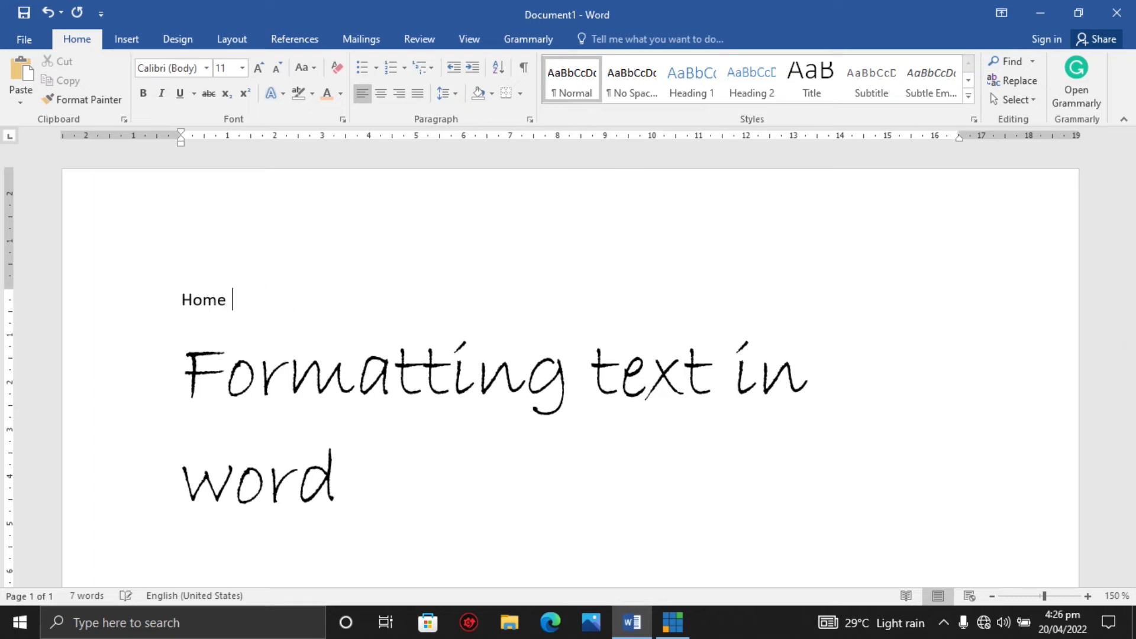
key("BackSpace")
key("BackSpace")
type("is")
key("BackSpace")
key("BackSpace")
type("k")
key("BackSpace")
type("li")
key("BackSpace")
key("BackSpace")
type("THINGS TO BUY")
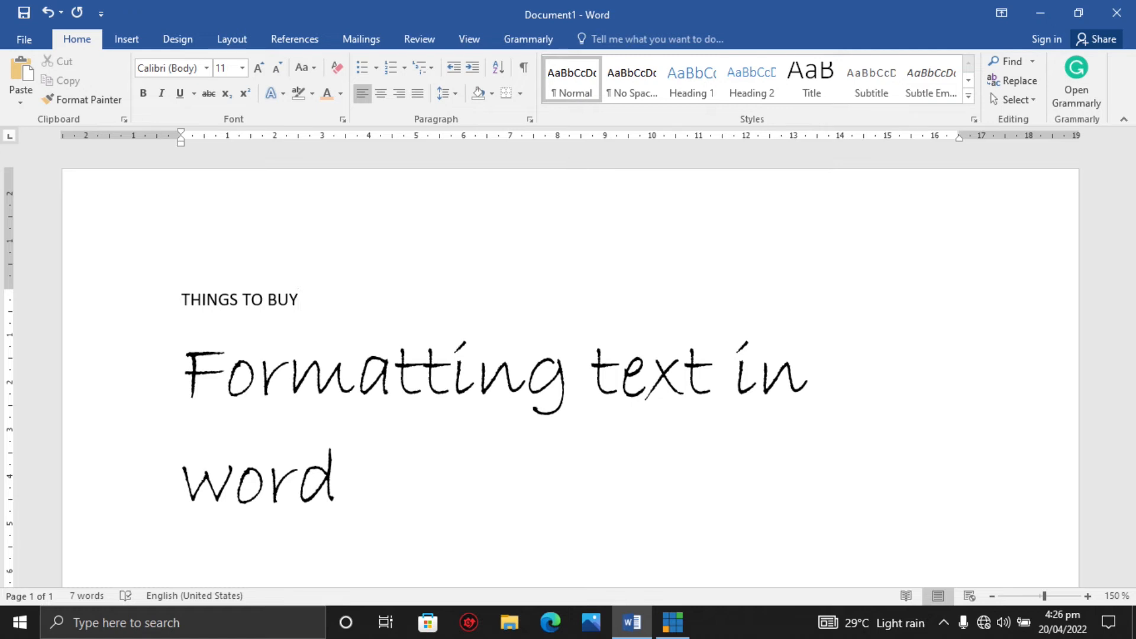
type(":")
key("BackSpace")
type(":")
key("BackSpace")
type(":")
key("Return")
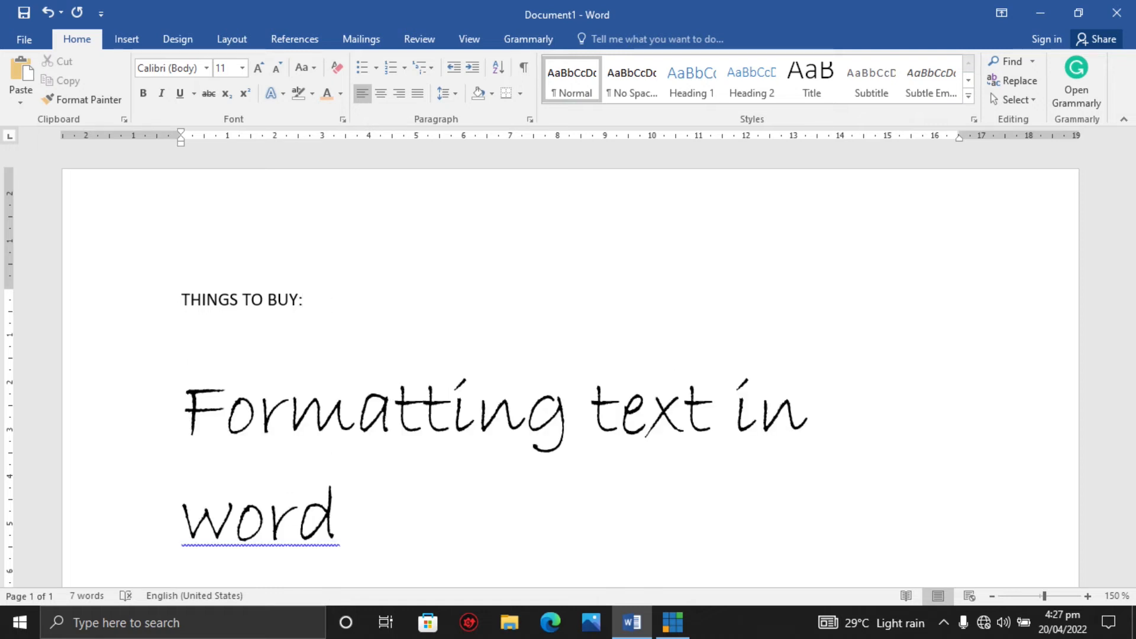
Type the items SHOES, TROUSERS and SHIRT on separate lines below the heading.
type("SHOES")
key("Return")
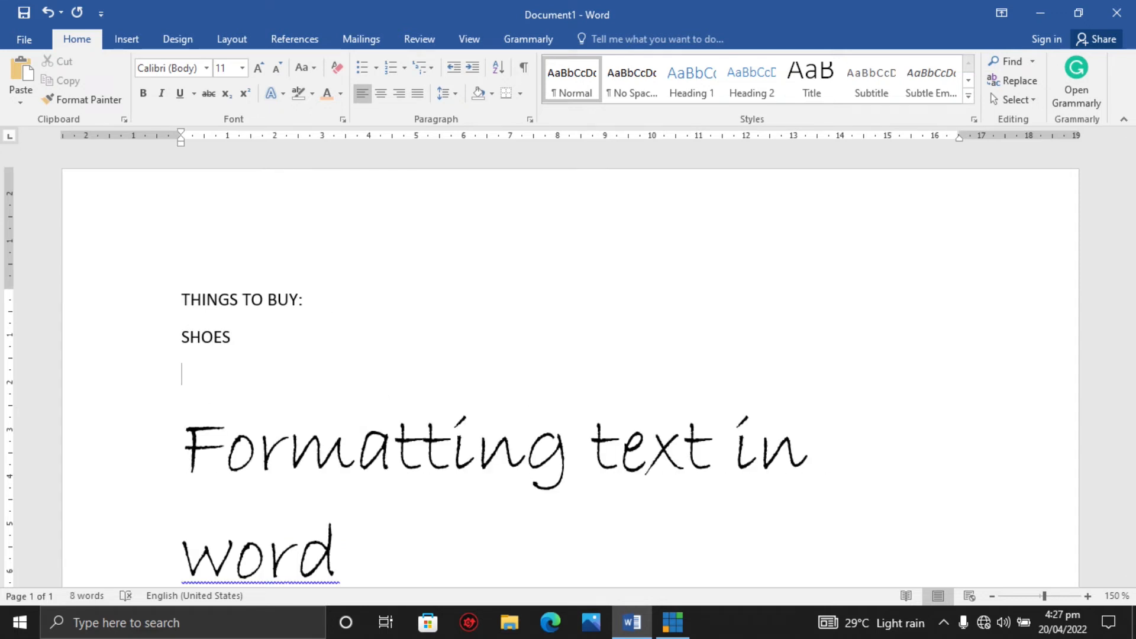
type("TROU")
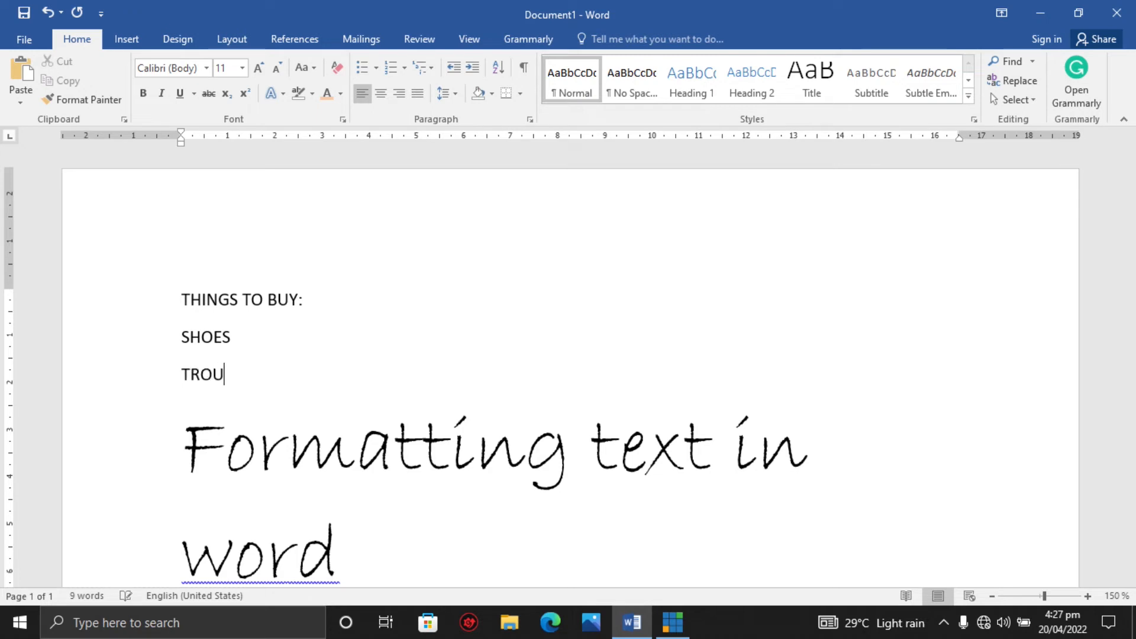
type("SERS")
key("Return")
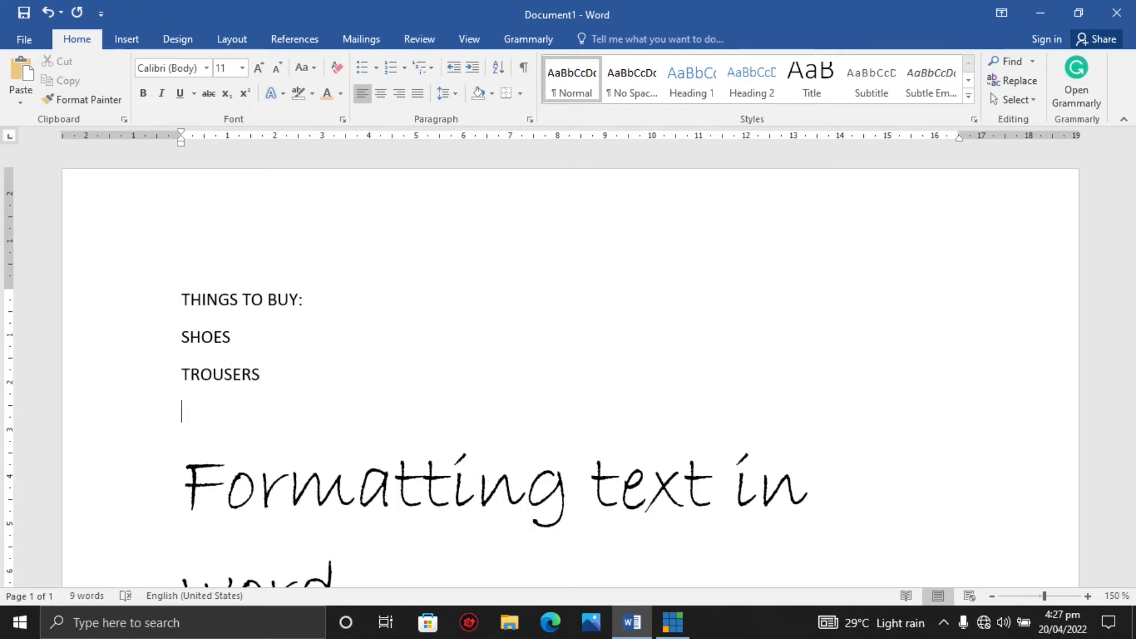
type("SHIRT")
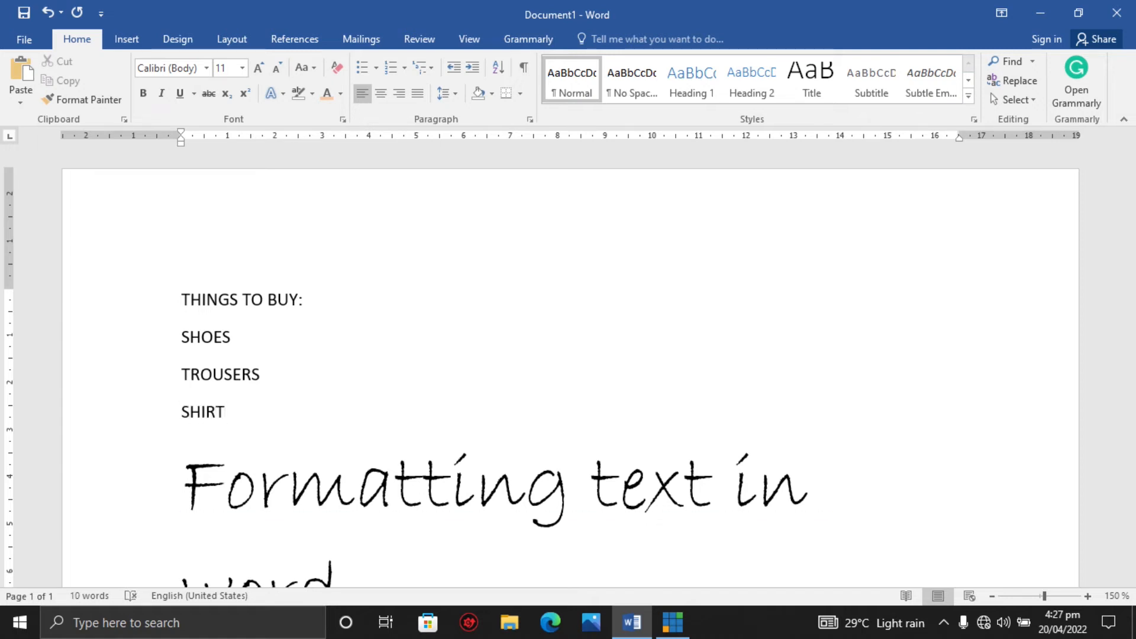
Select the three items and give them the four-diamond bullet style.
left_click(184, 332)
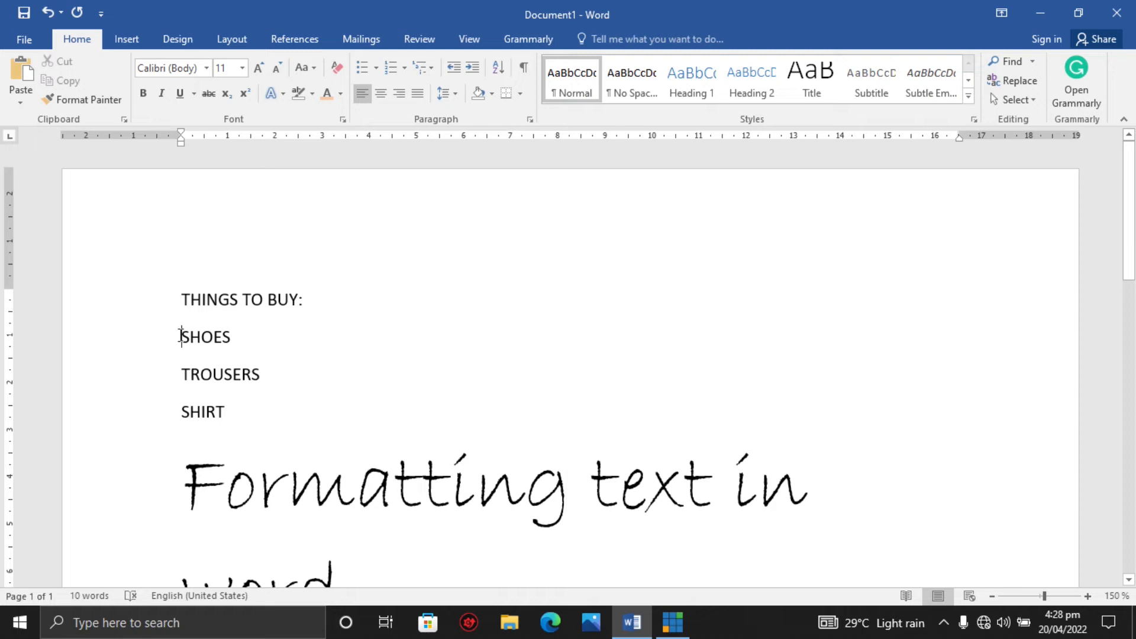
left_click_drag(183, 337, 225, 408)
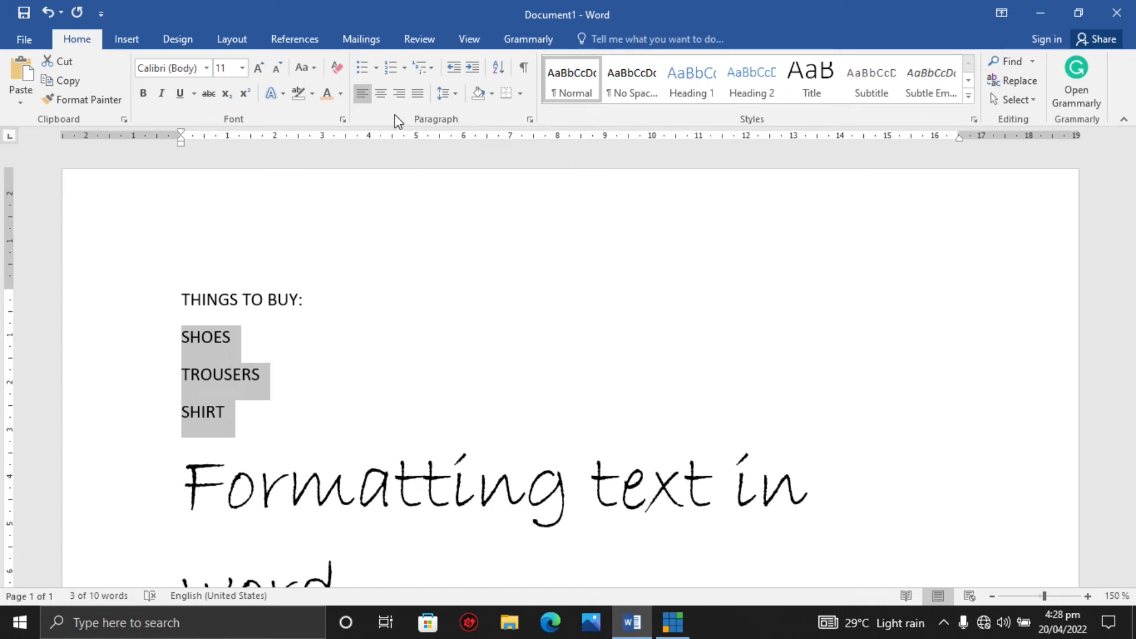
left_click(375, 71)
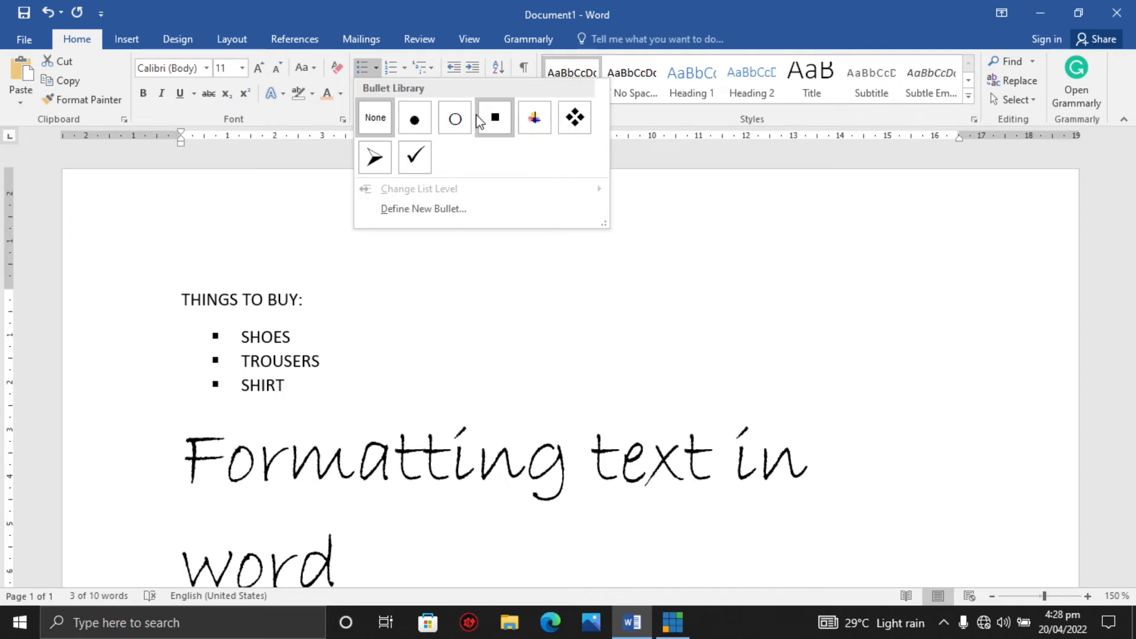
left_click(573, 118)
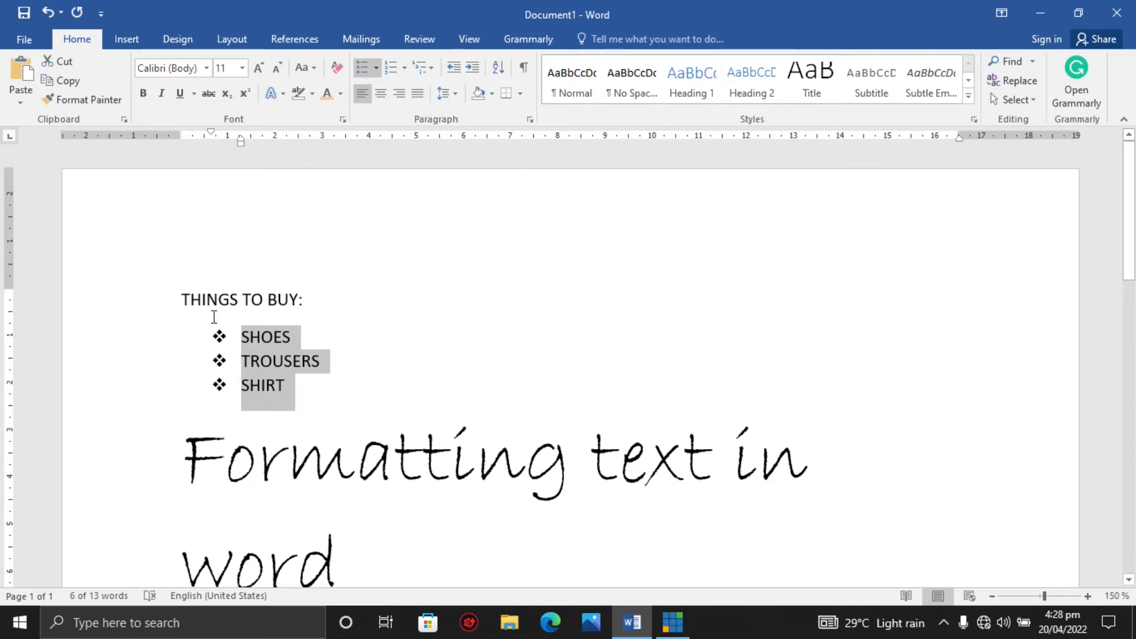
Reselect the three items and change them to a 1., 2., 3. numbered list.
left_click(310, 360)
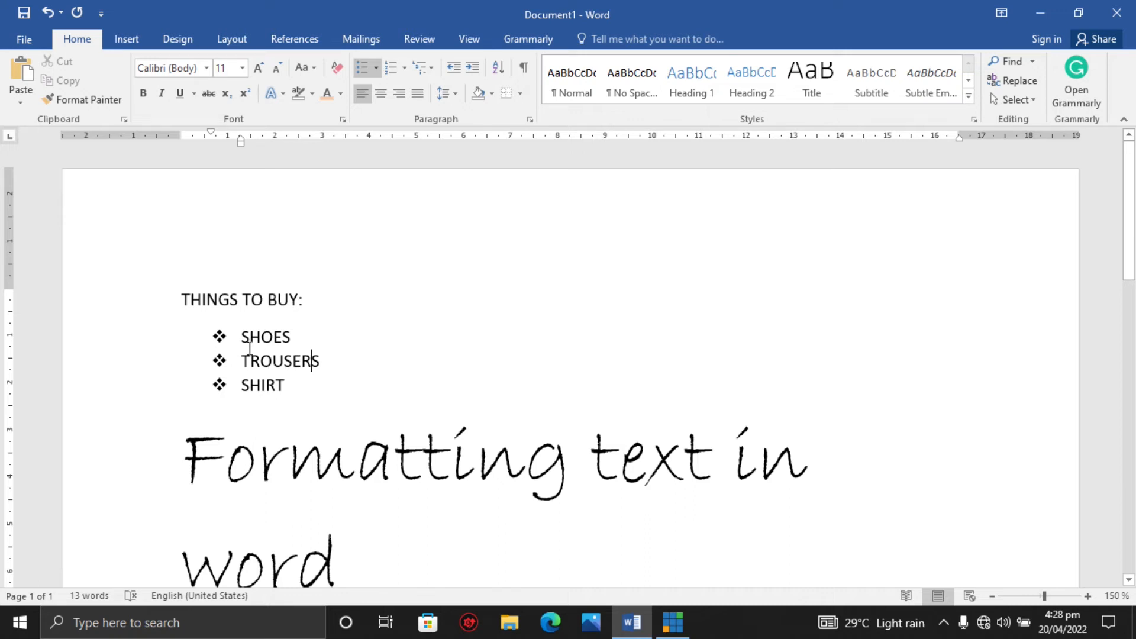
left_click_drag(246, 342, 290, 384)
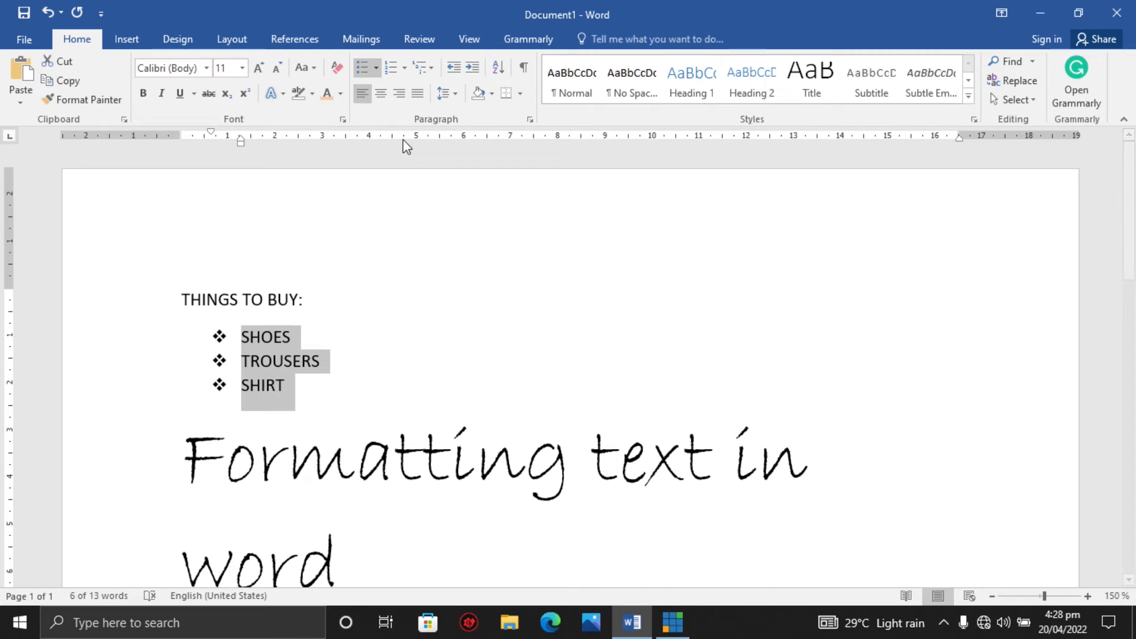
left_click(403, 73)
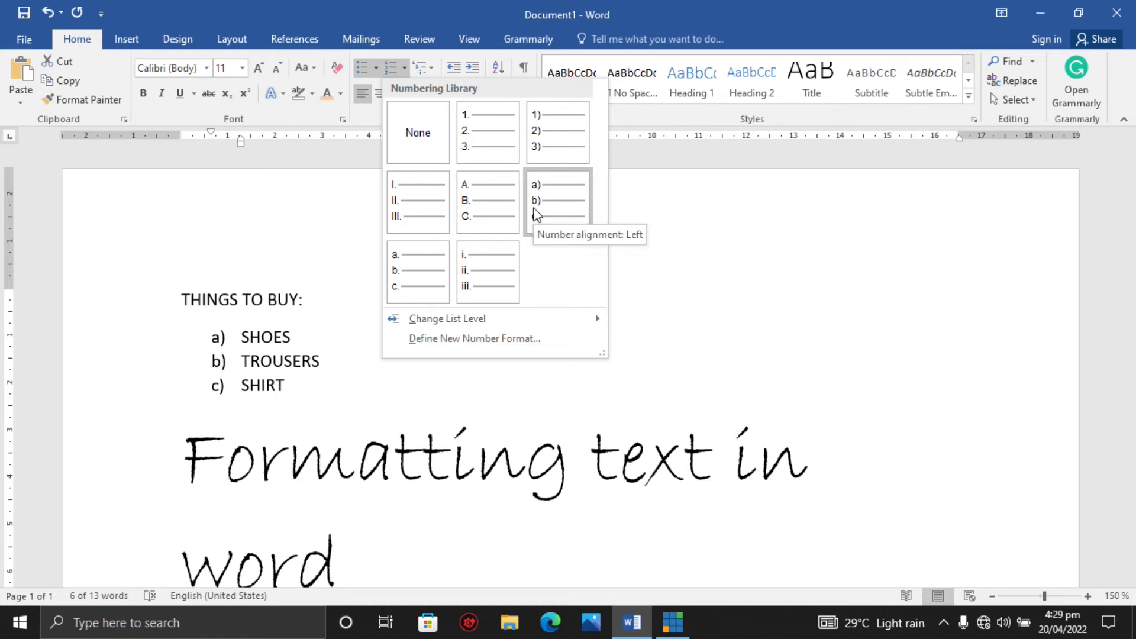
left_click(486, 140)
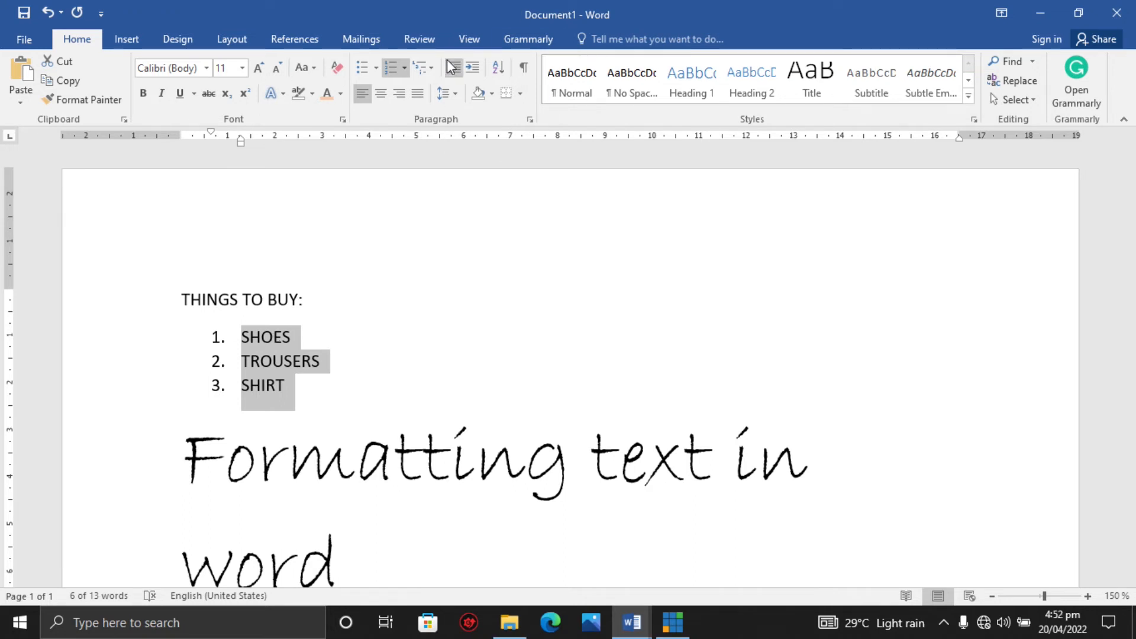
Switch the list numbering to the a), b), c) letter format and deselect the items.
left_click(405, 68)
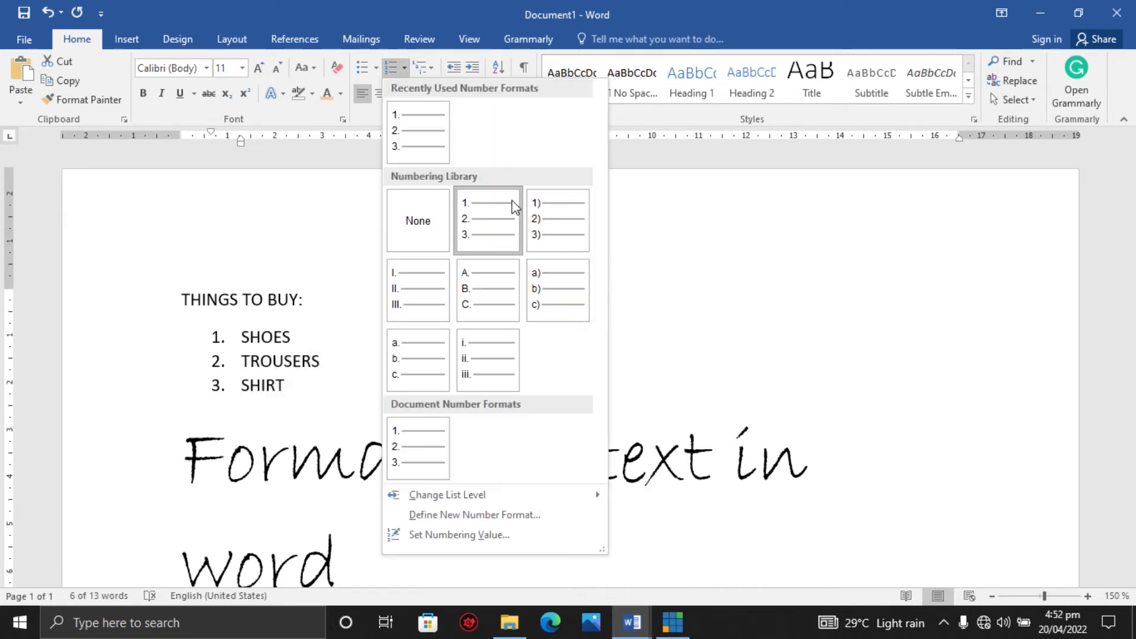
left_click(539, 291)
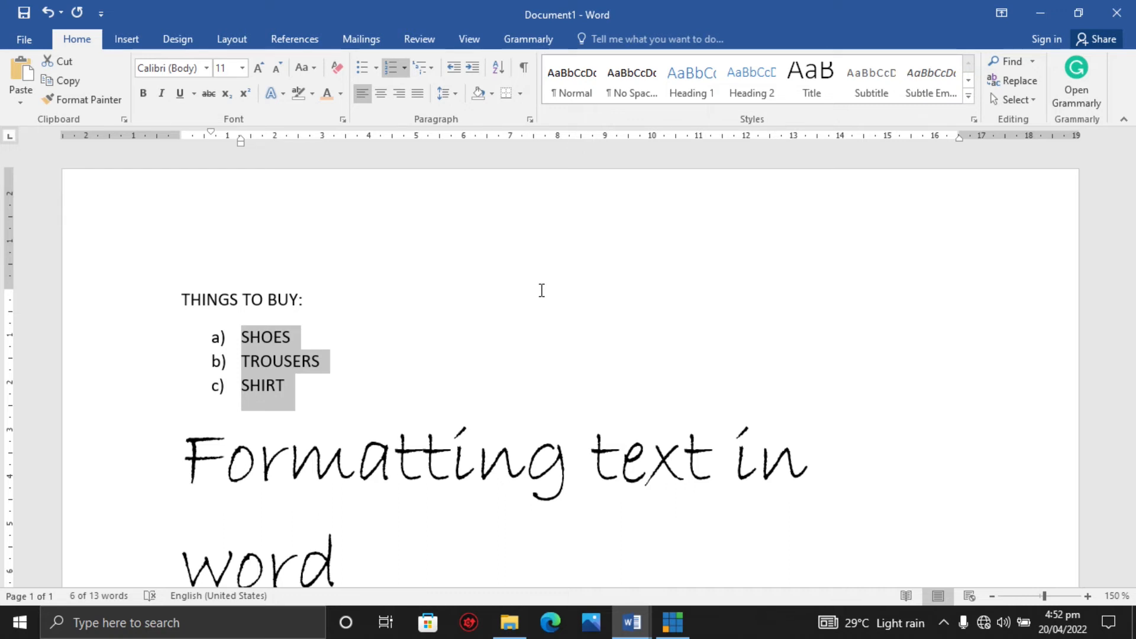
left_click(404, 69)
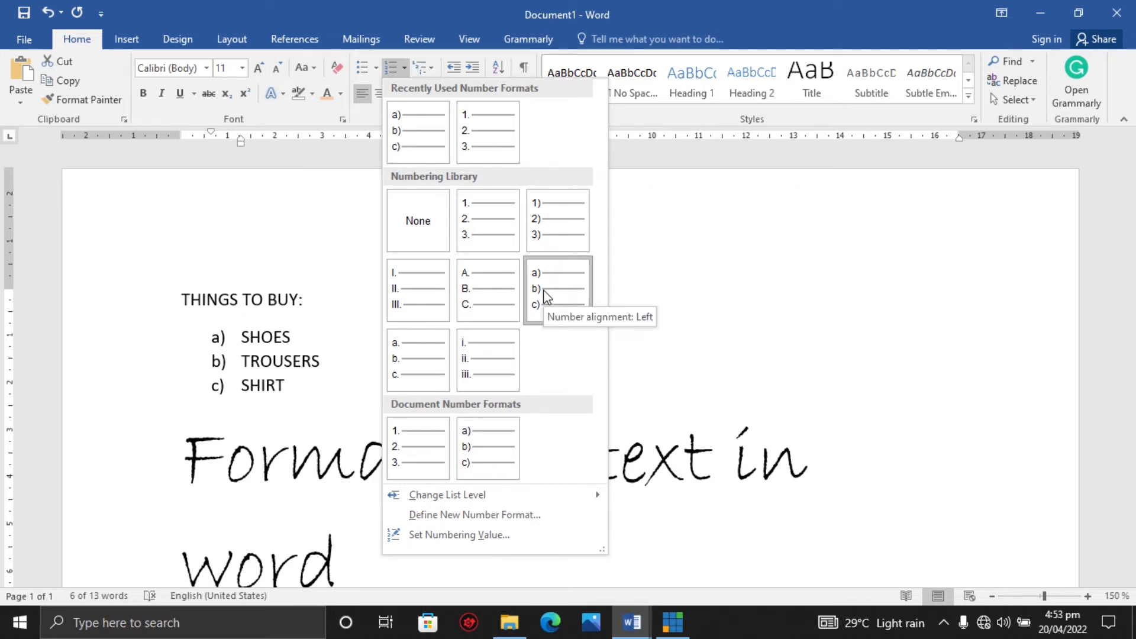
left_click(292, 278)
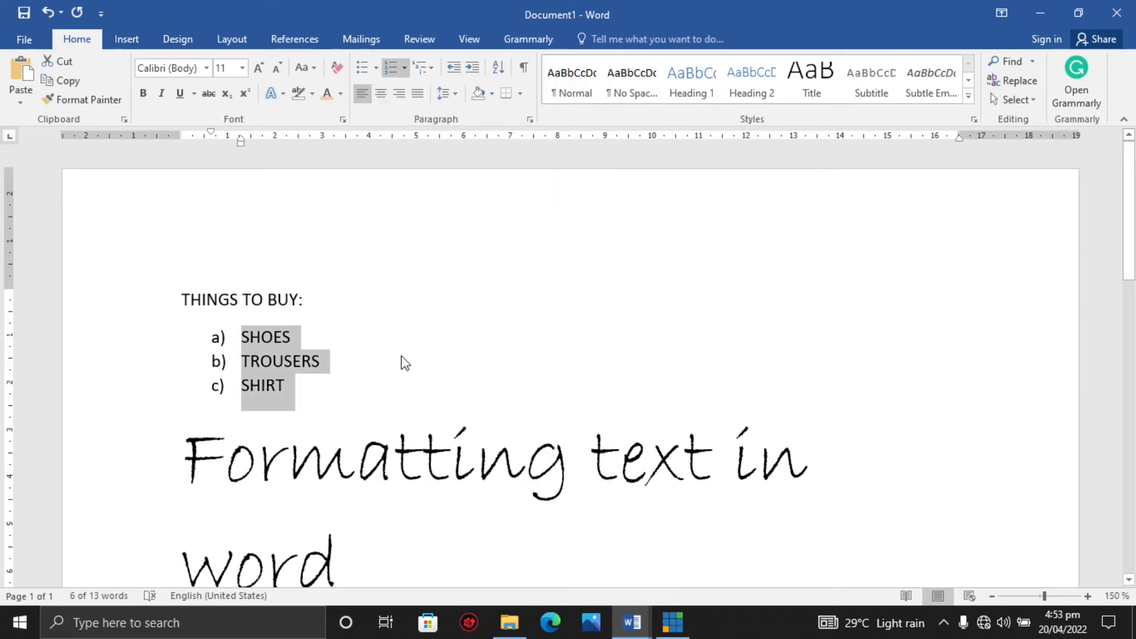
left_click(465, 400)
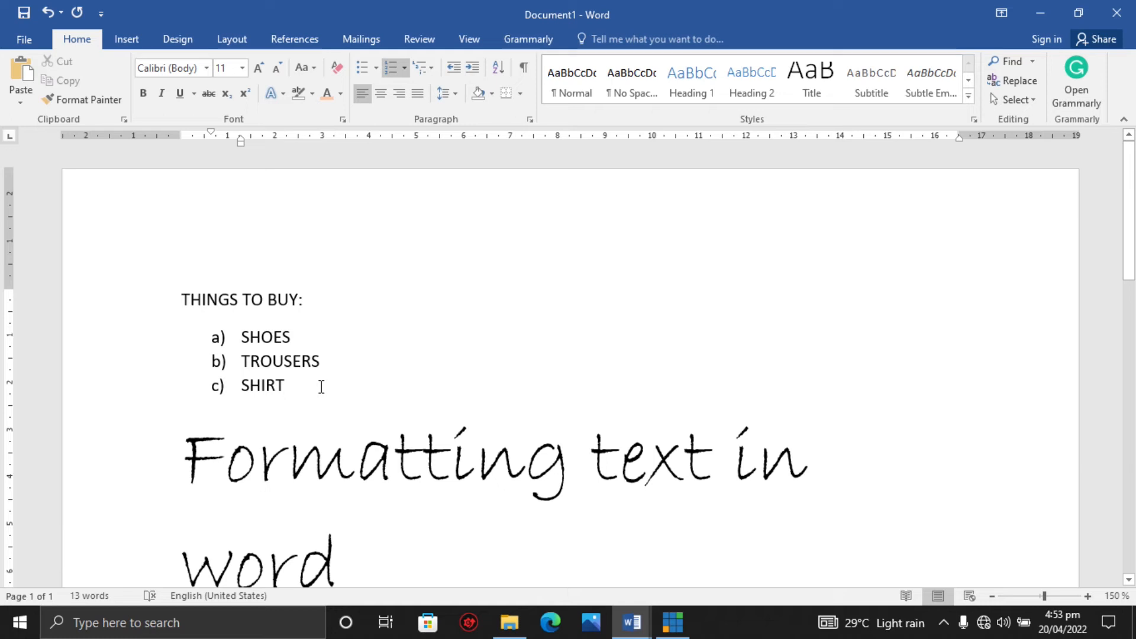
Select the list items and try center and right alignment before justifying them.
left_click_drag(288, 384, 240, 346)
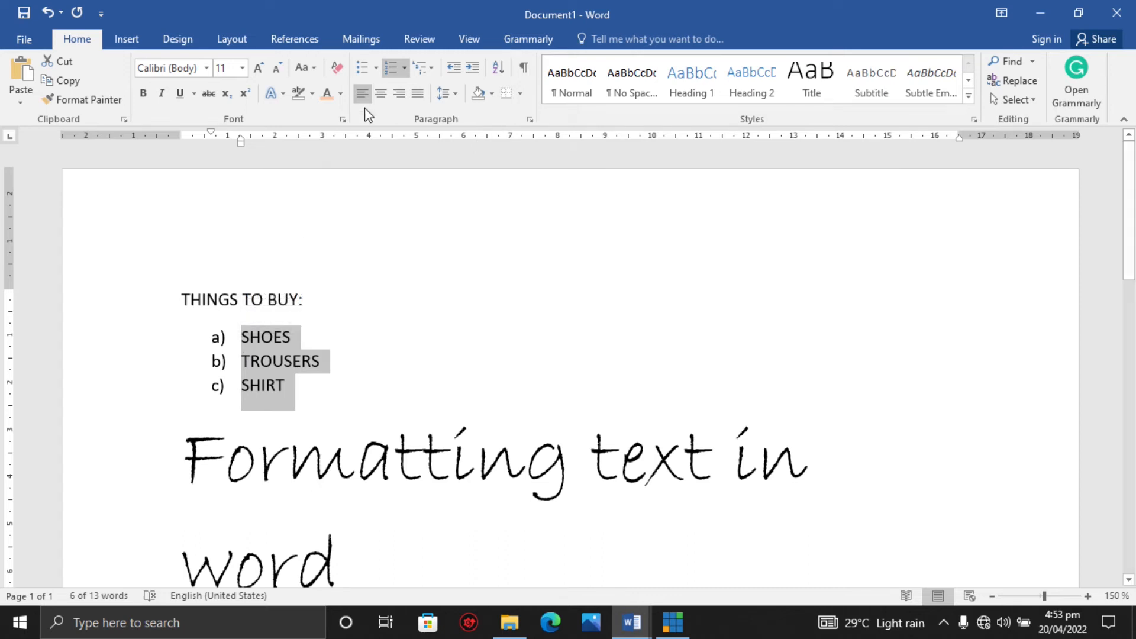
left_click(385, 106)
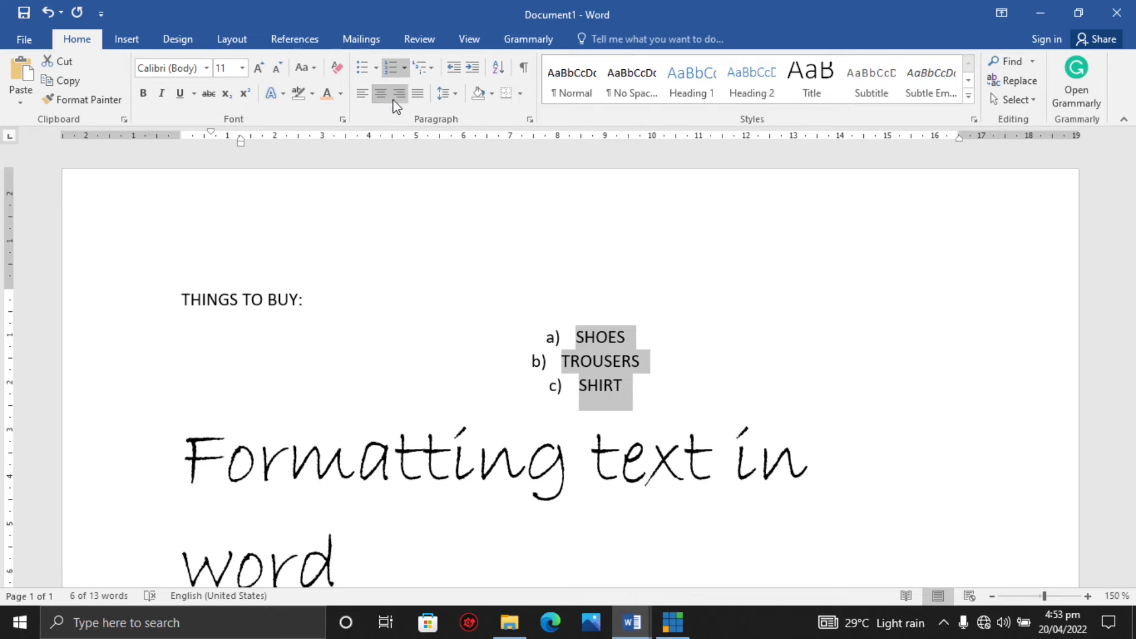
left_click(398, 100)
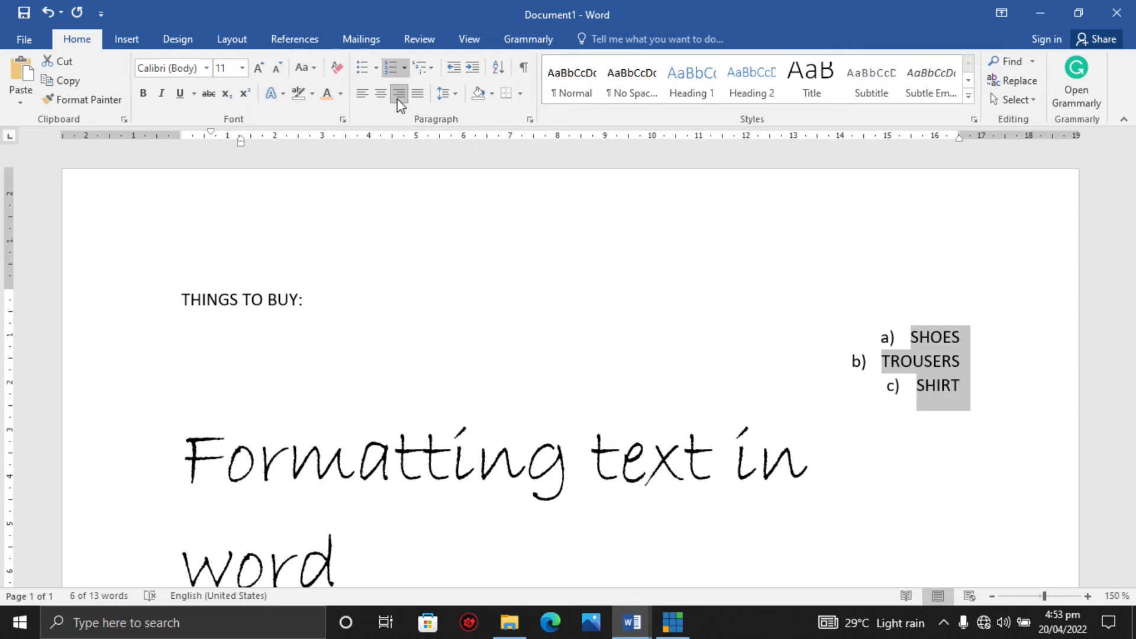
left_click(414, 95)
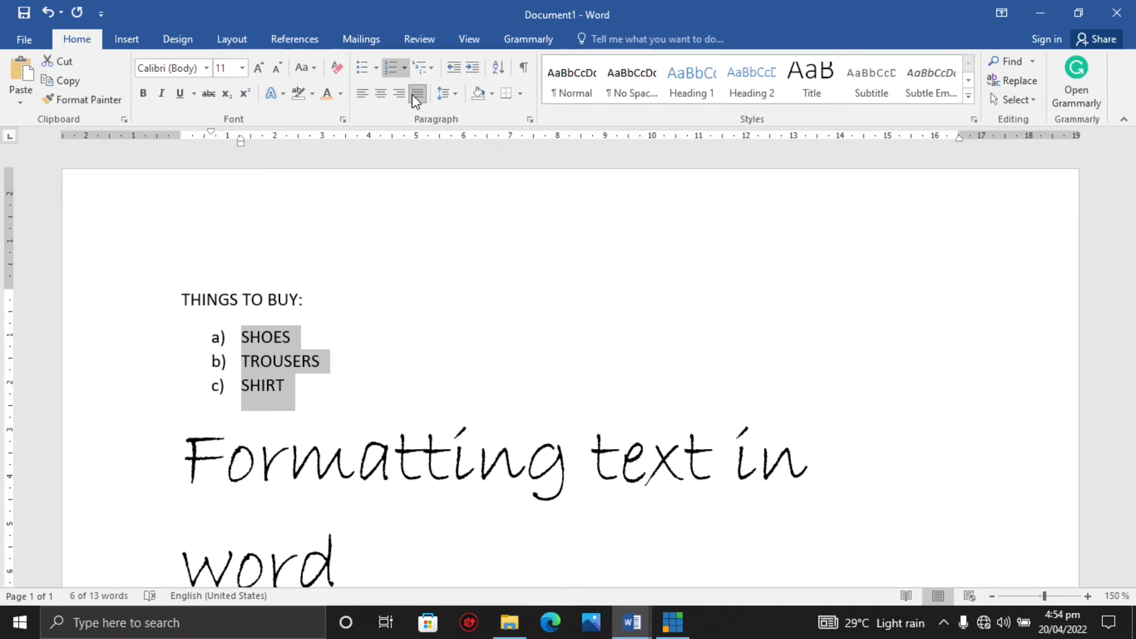
Select the large "Formatting text in word" text and justify it.
left_click(185, 461)
left_click_drag(185, 461, 323, 534)
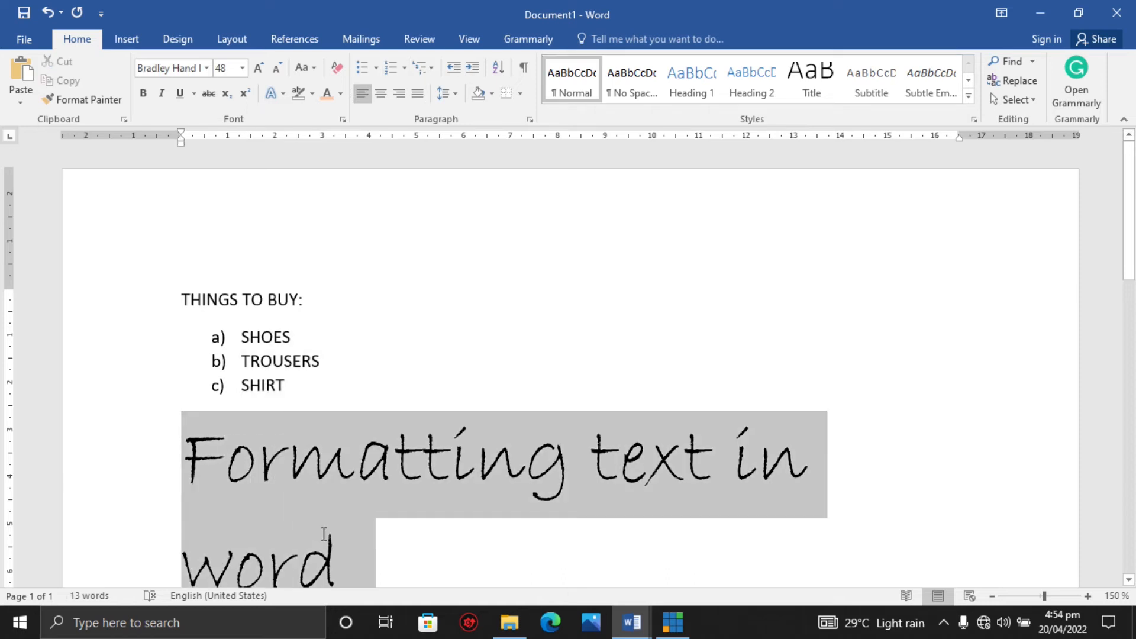
left_click(417, 94)
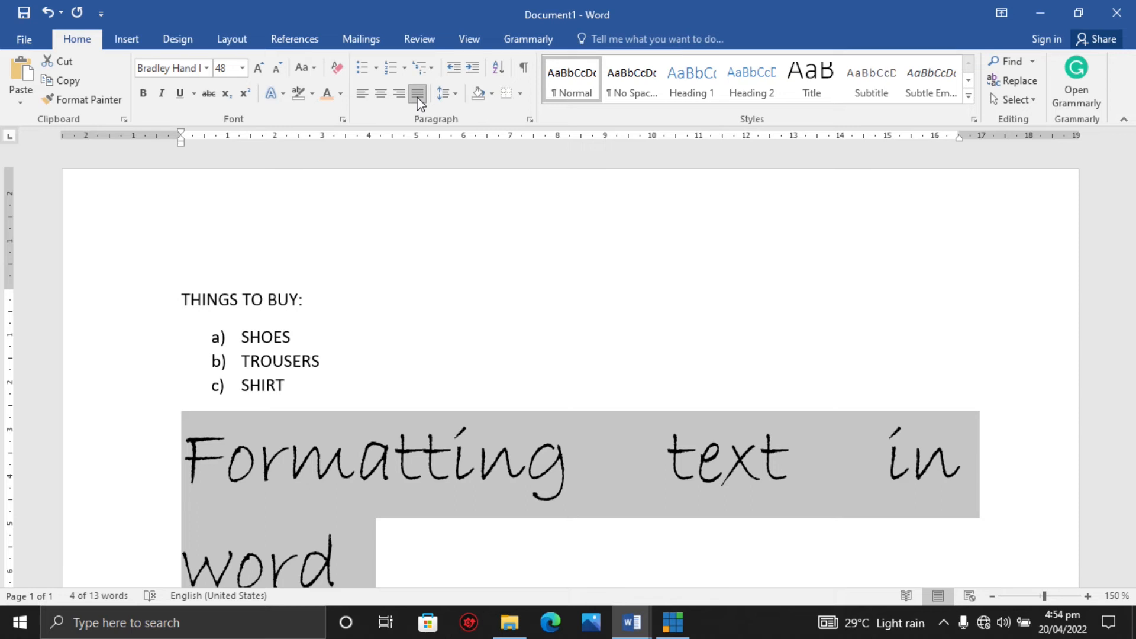
Add new list items after SHIRT by pasting the copied tutorial description text.
scroll(399, 187, "down", 3)
left_click(398, 183)
key("Return")
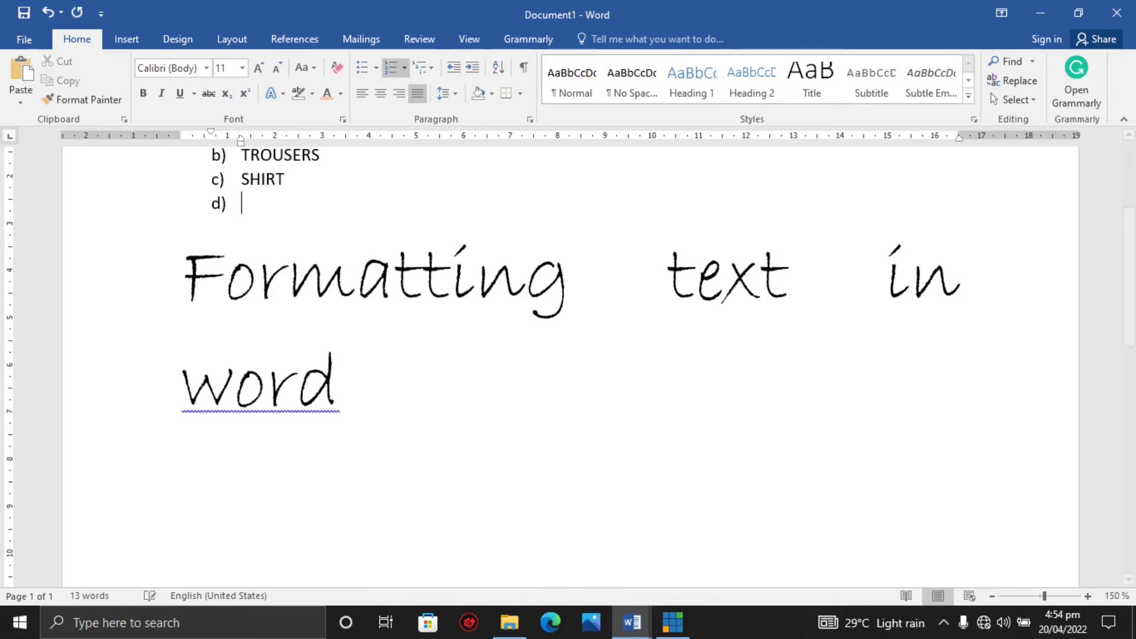
key("Return")
type("tutorial on how to format text in Microsoft word for beginners Searching for tutorial on formatting text in word? Look no more, in this video I will be showing you how to format text in word, if you find it hard formatting text in Microsoft word, I will explore how to format text in Microsoft word in details, this video explores word tutorial for beginners,")
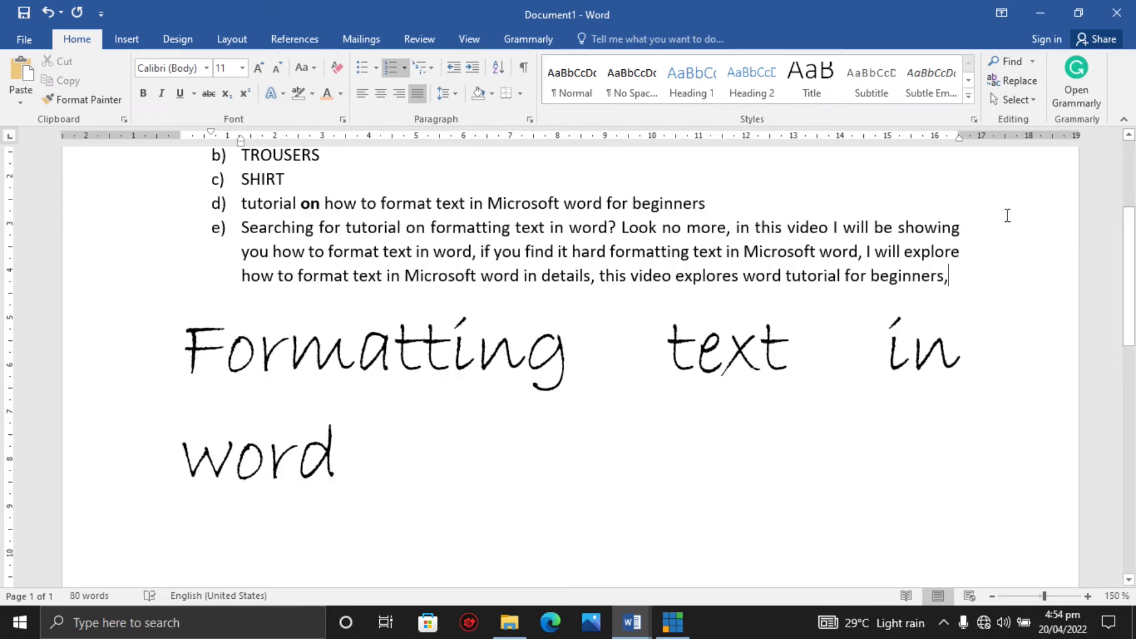
Select the two pasted list items and justify them, comparing with left alignment, then deselect.
scroll(1126, 278, "up", 2)
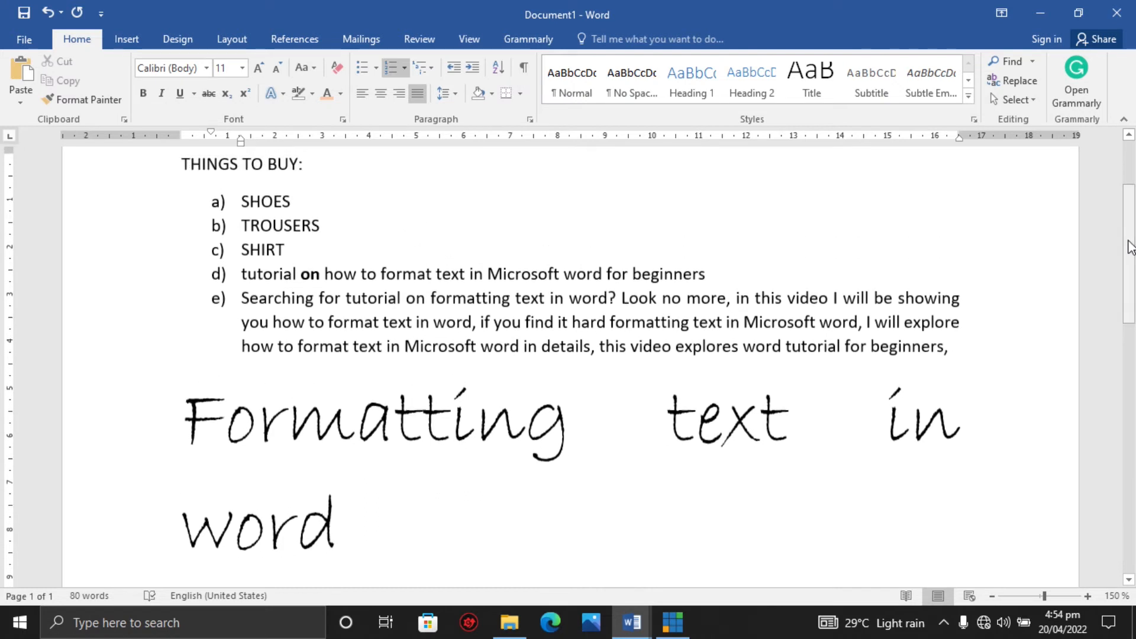
key("Up")
key("Up")
key("End")
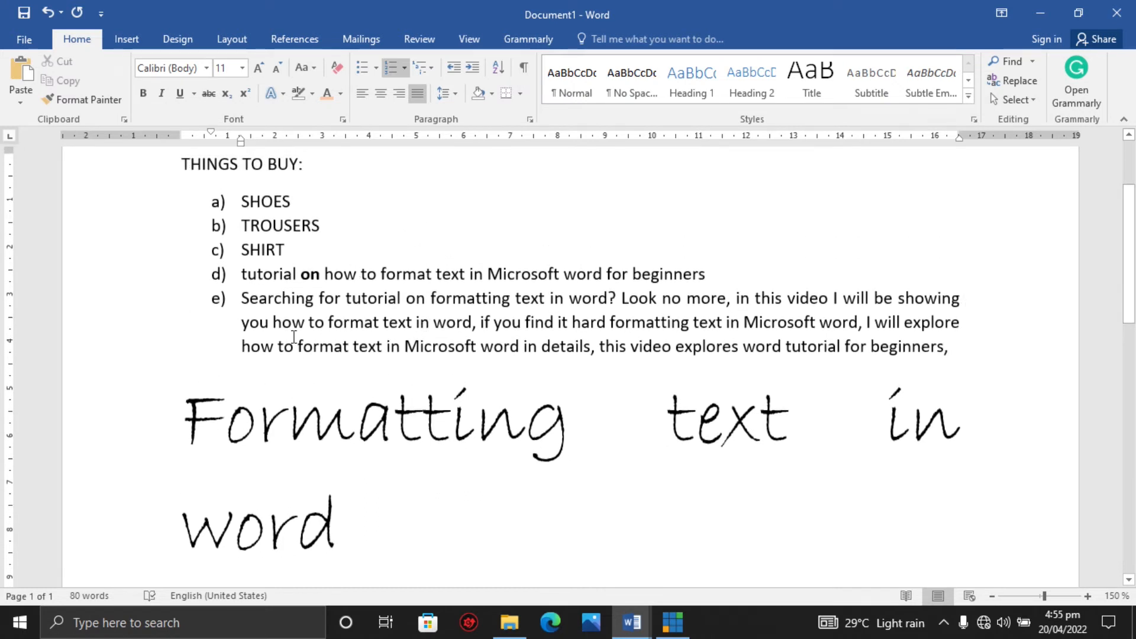
left_click_drag(244, 275, 947, 349)
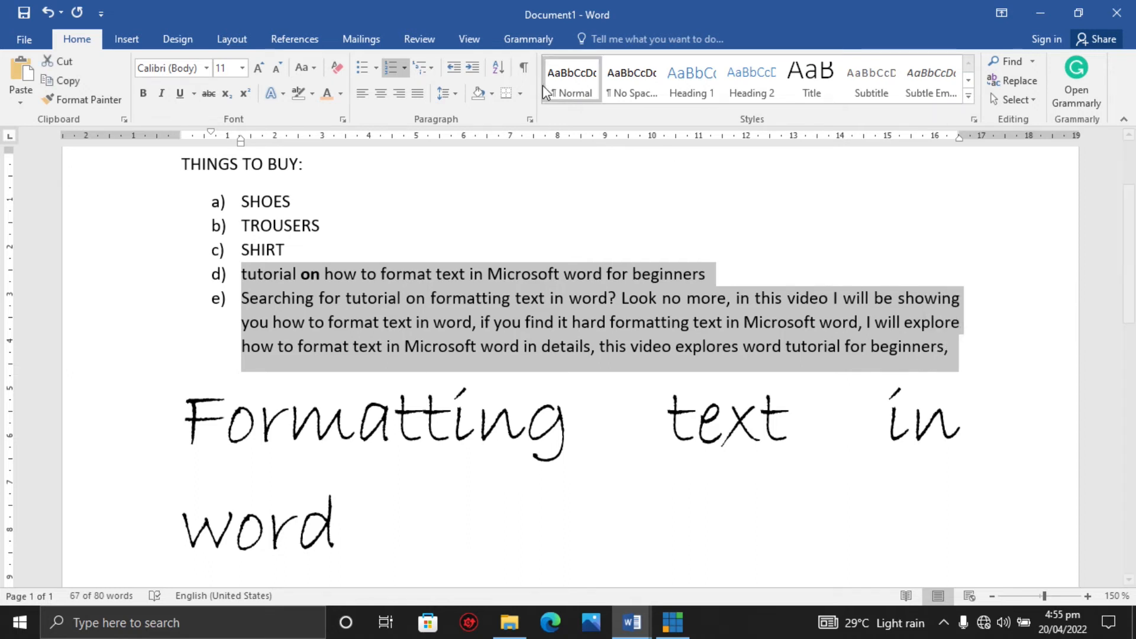
left_click(418, 94)
left_click(416, 94)
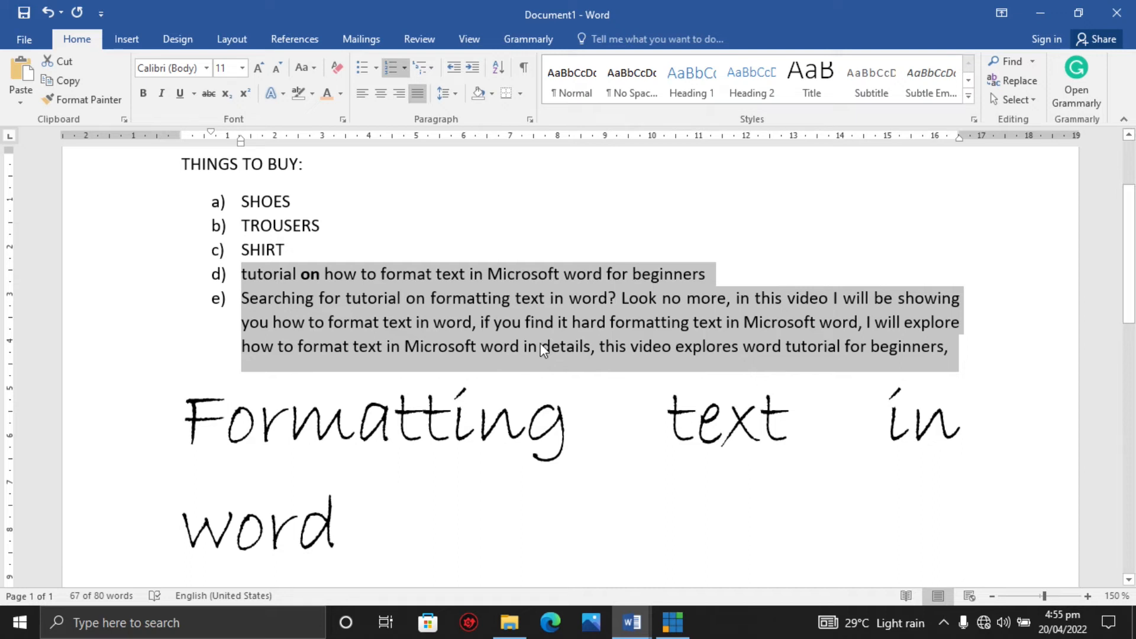
left_click(362, 95)
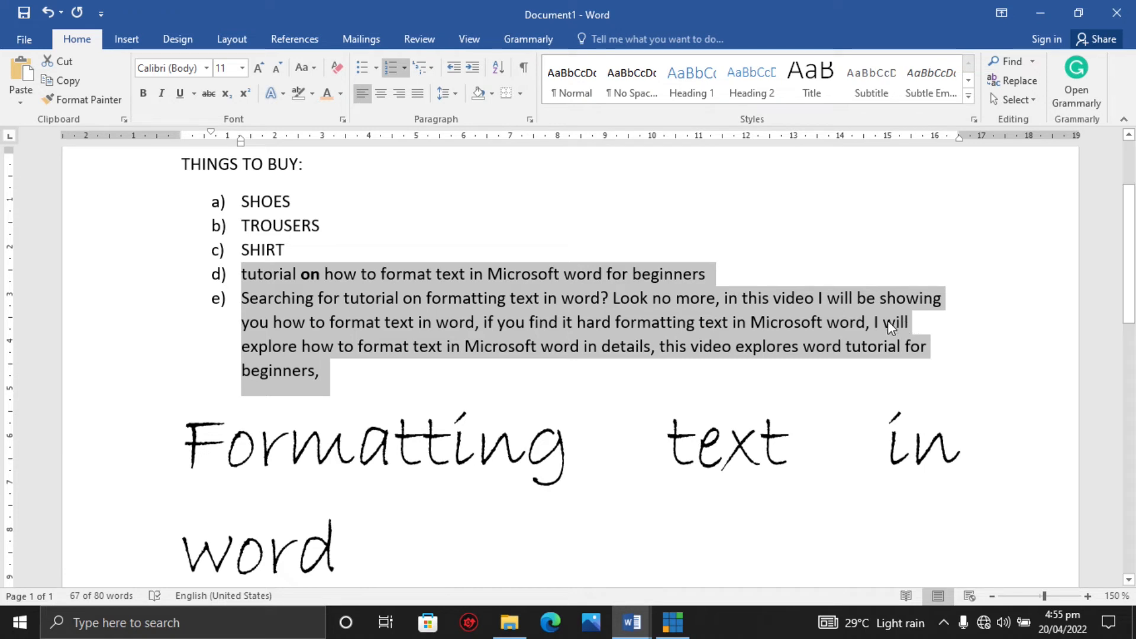
left_click(419, 94)
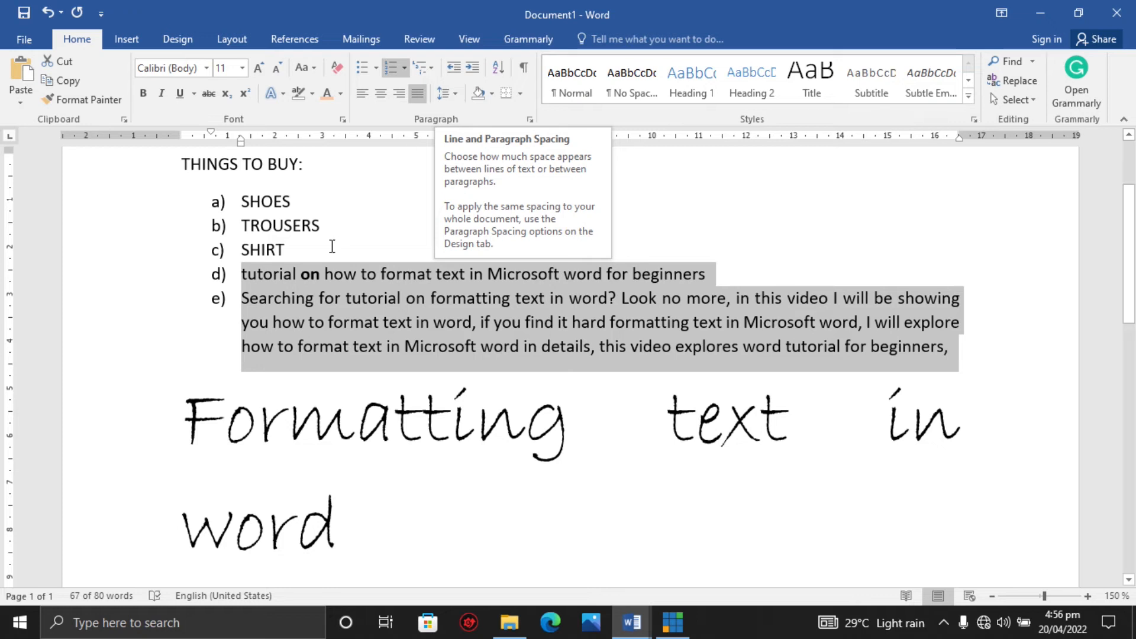
left_click(285, 279)
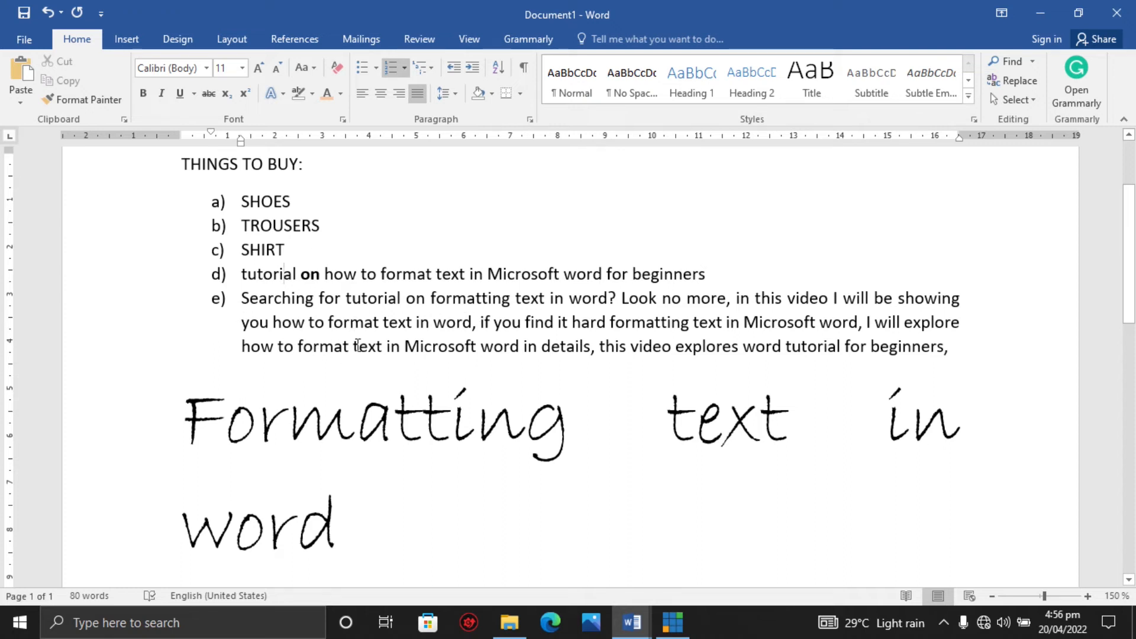
Delete the THINGS TO BUY heading together with the SHOES, TROUSERS and SHIRT list items.
left_click_drag(242, 272, 951, 349)
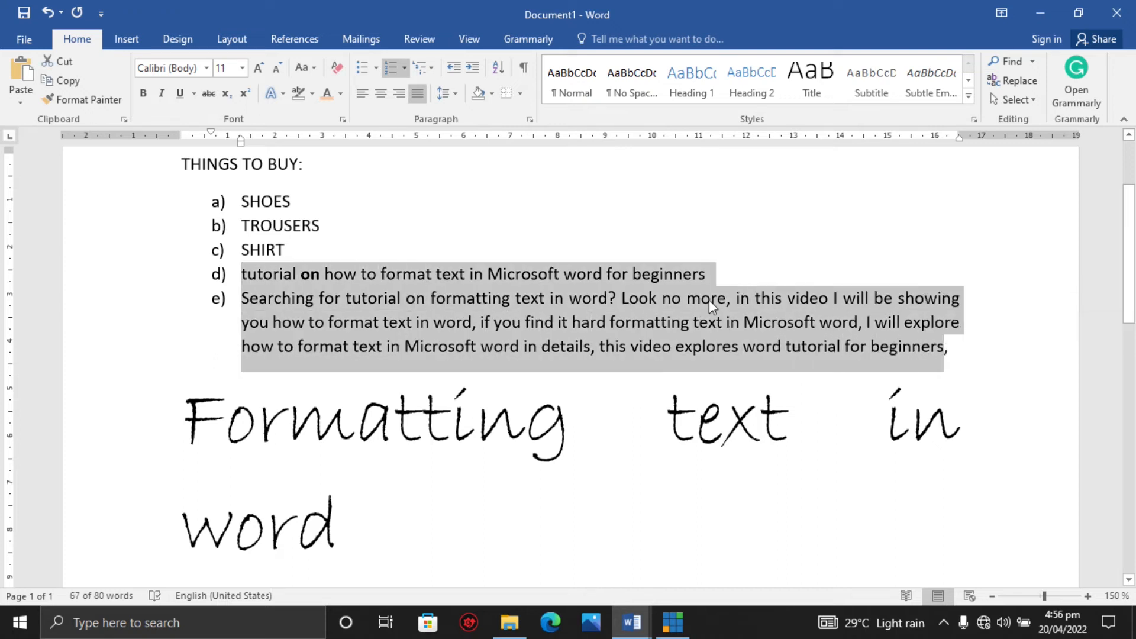
left_click(341, 247)
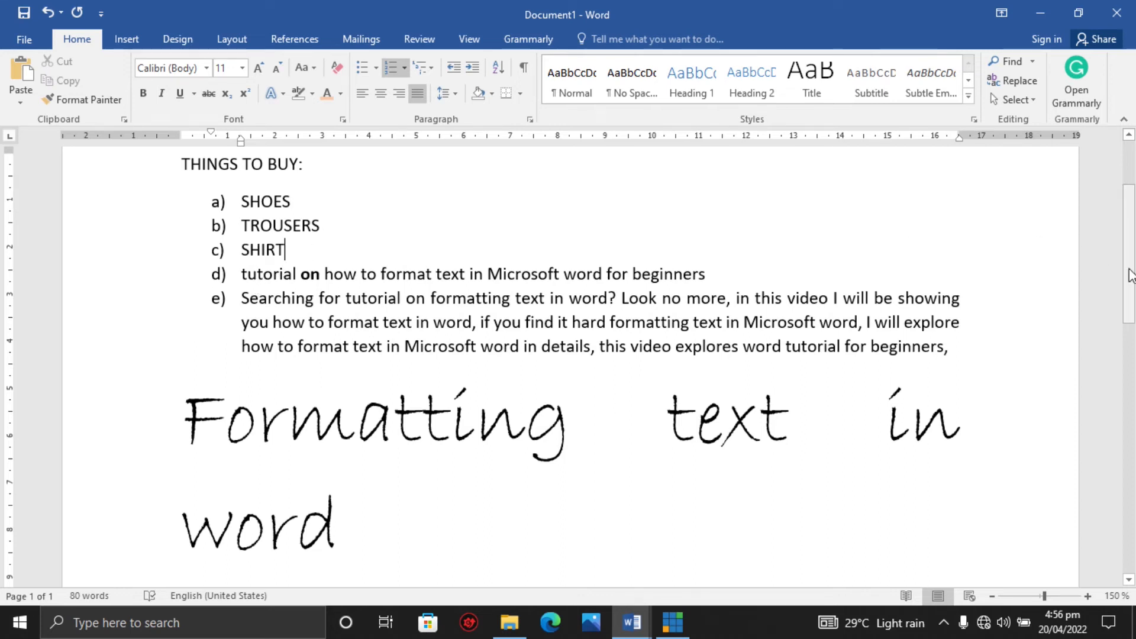
scroll(1128, 255, "up", 1)
left_click_drag(294, 319, 160, 218)
key("BackSpace")
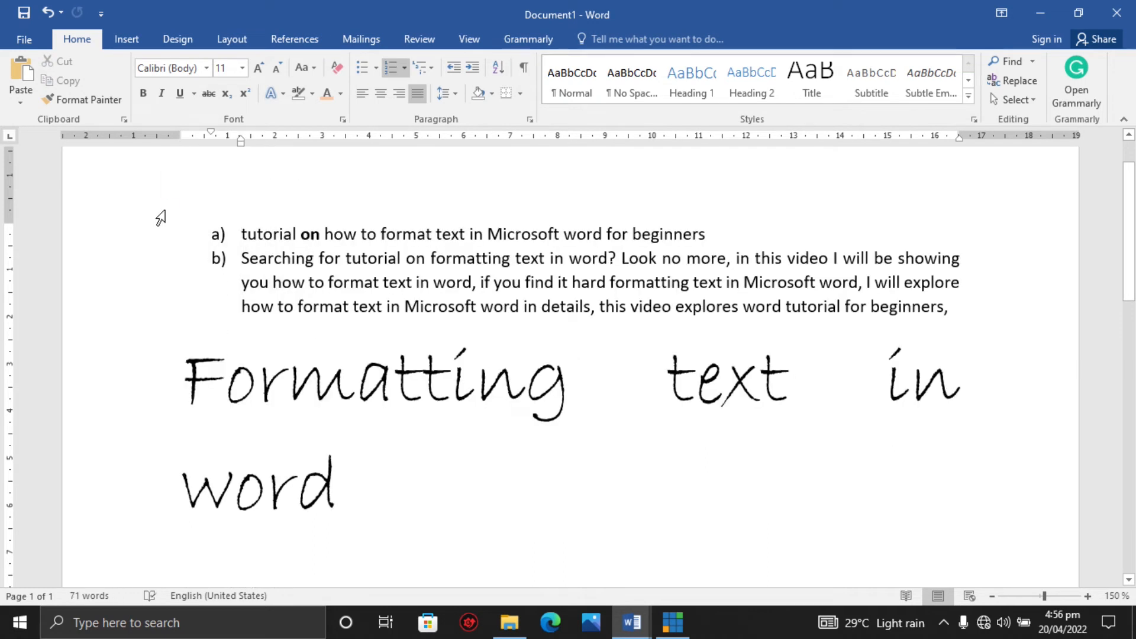
Remove the list numbering from the two remaining items, leaving them as two separate plain paragraphs.
key("BackSpace")
key("BackSpace")
left_click(242, 271)
key("BackSpace")
key("BackSpace")
key("BackSpace")
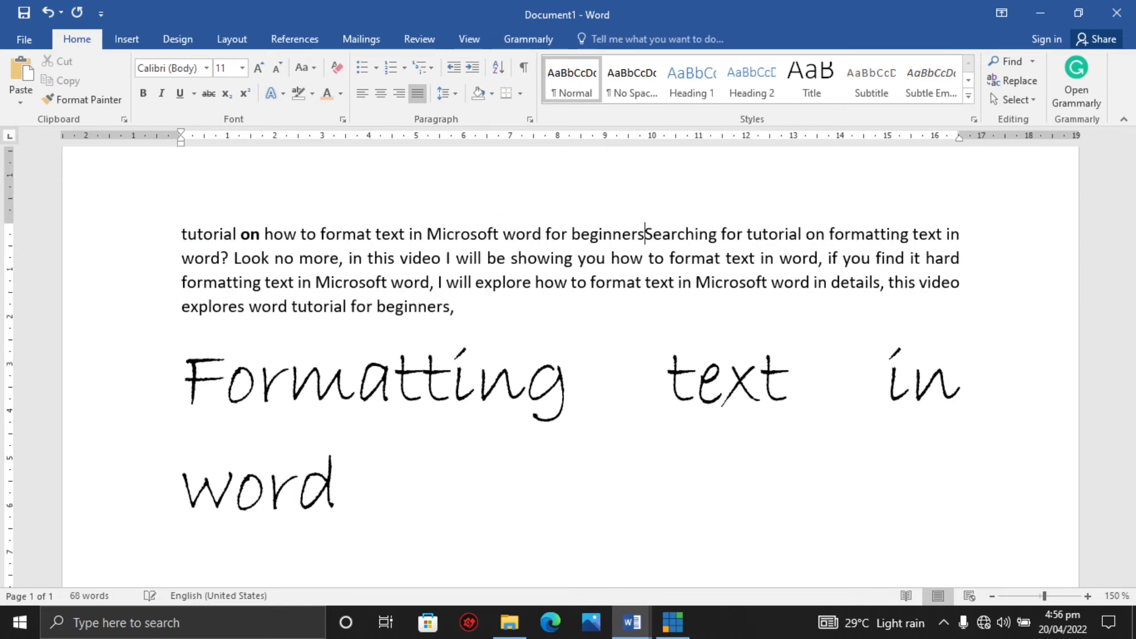
key("Return")
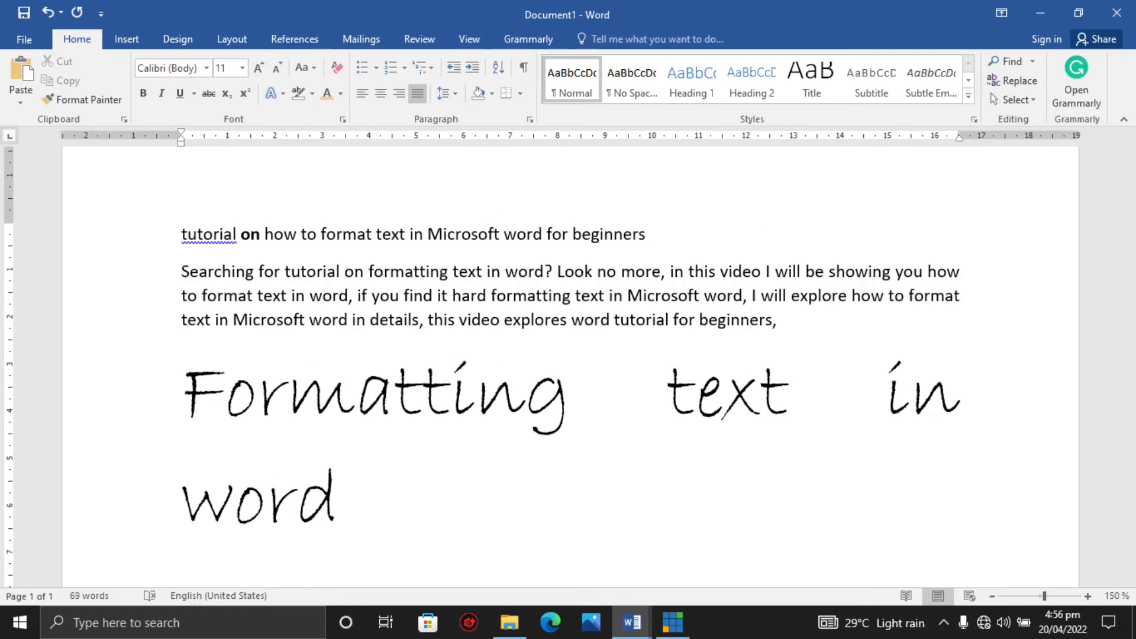
key("ctrl+z")
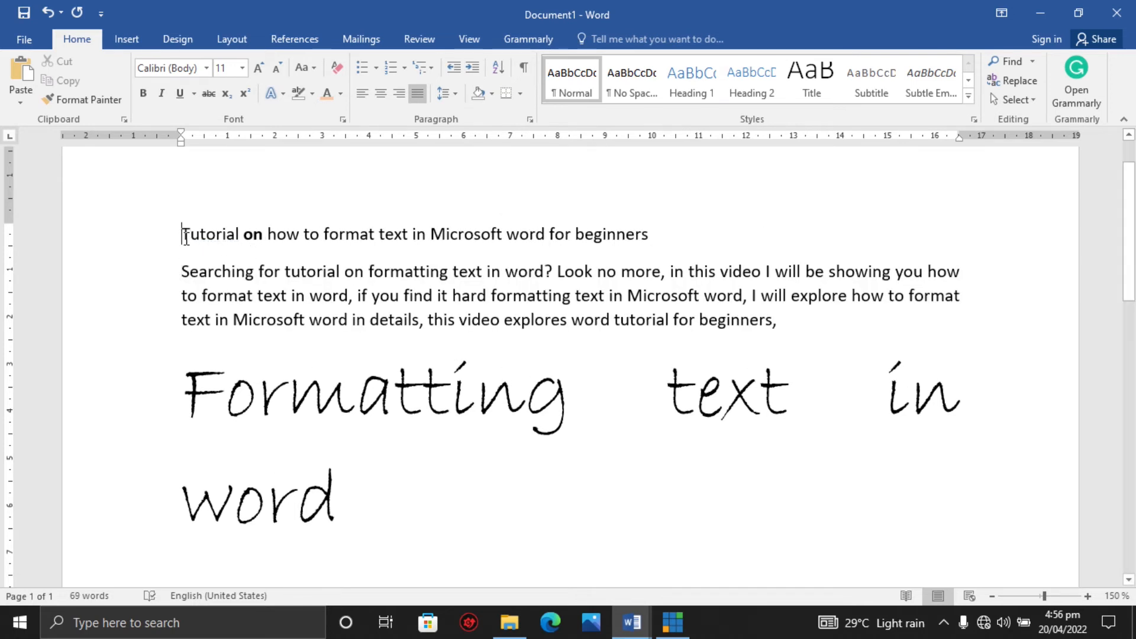
Add a full stop at the end of the "Tutorial on how to format text in Microsoft word for beginners" line.
left_click(655, 232)
type(".")
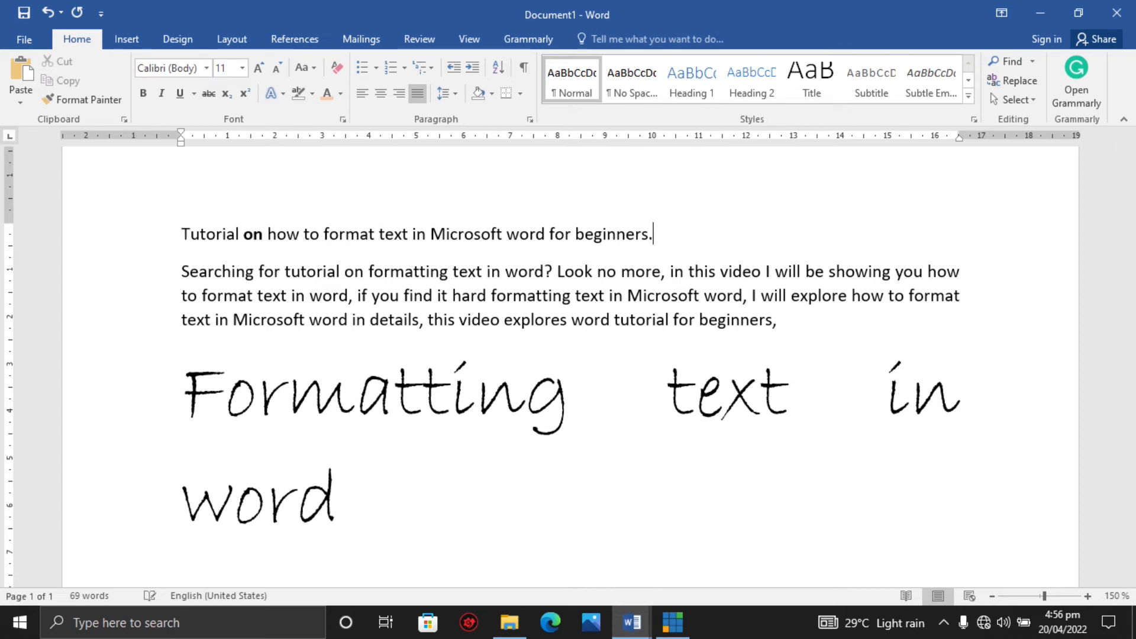
left_click(176, 270)
left_click(201, 235)
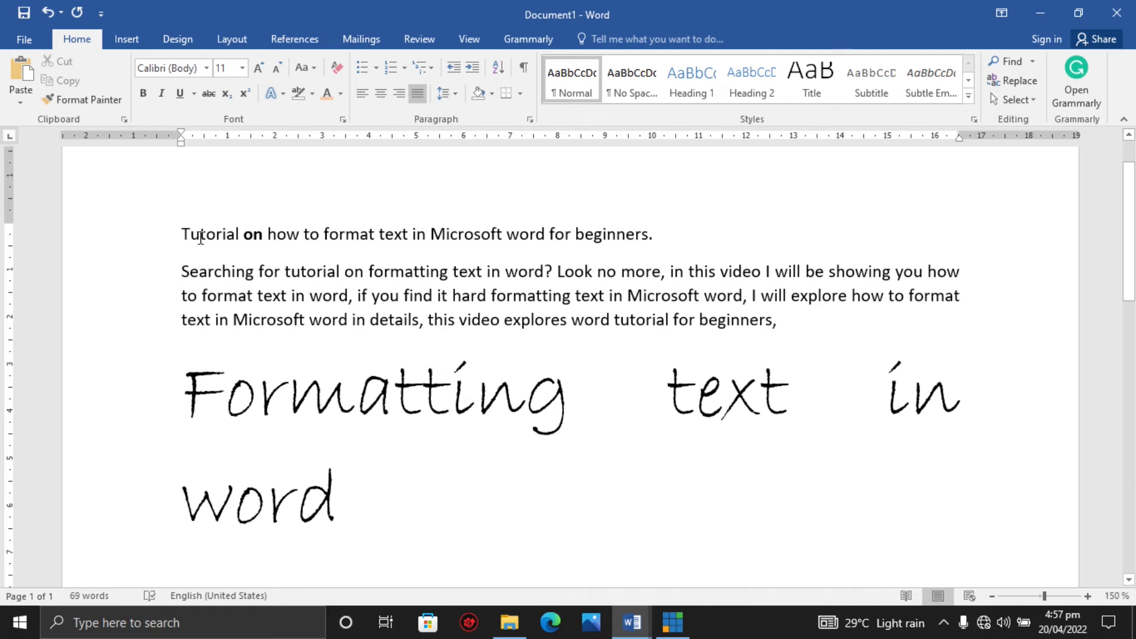
Select the "Searching for tutorial…" paragraph and open the line spacing choices for it.
left_click(178, 276)
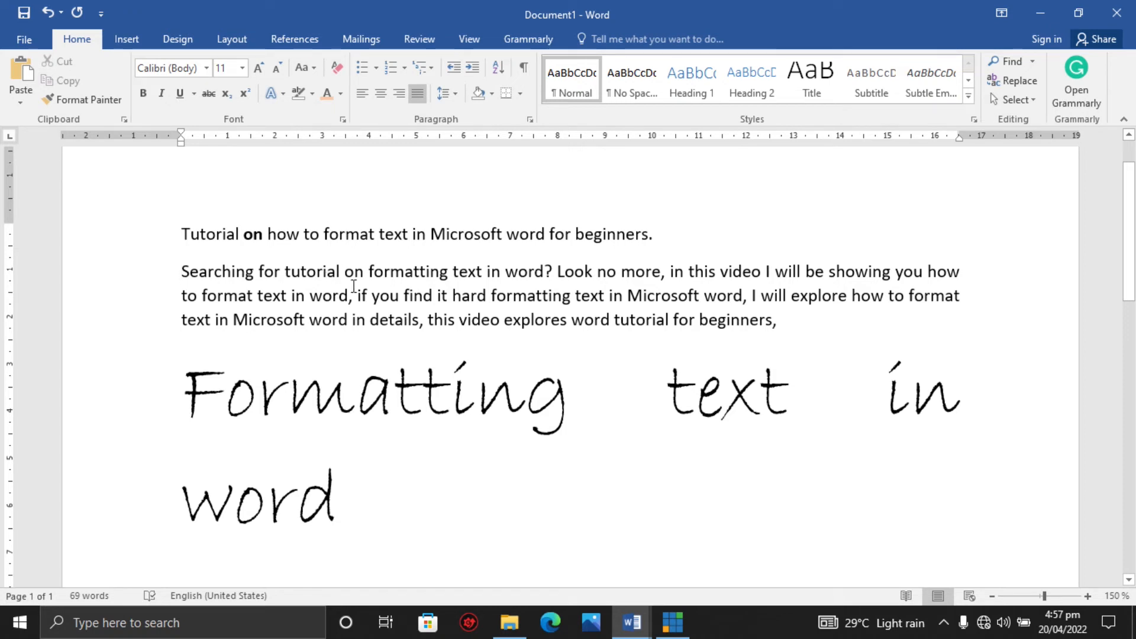
left_click_drag(178, 271, 775, 323)
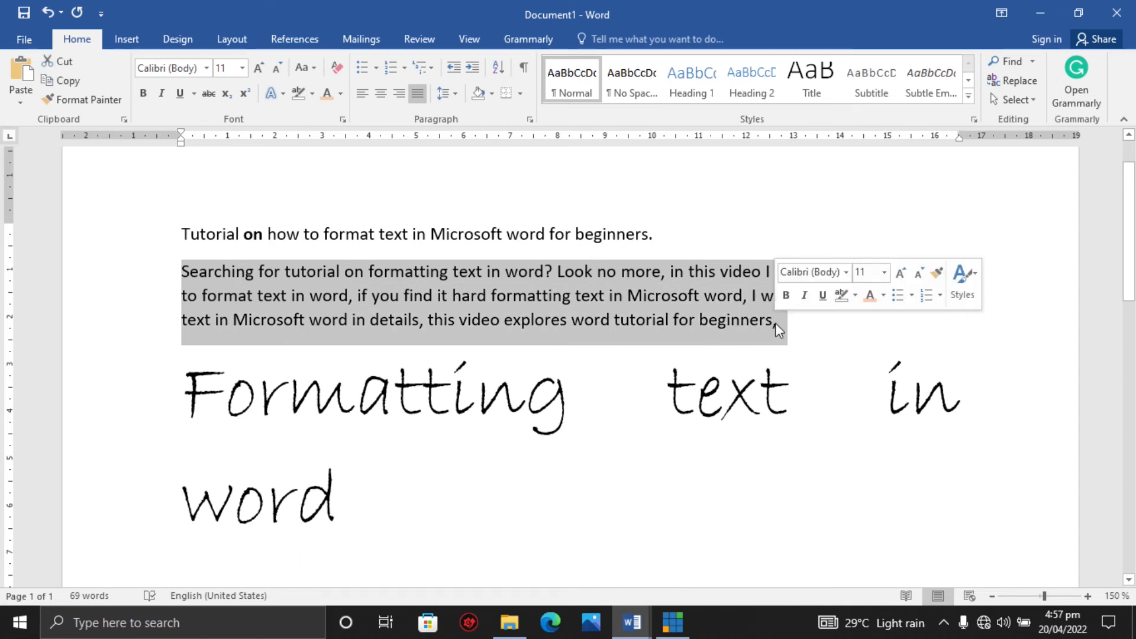
left_click(455, 96)
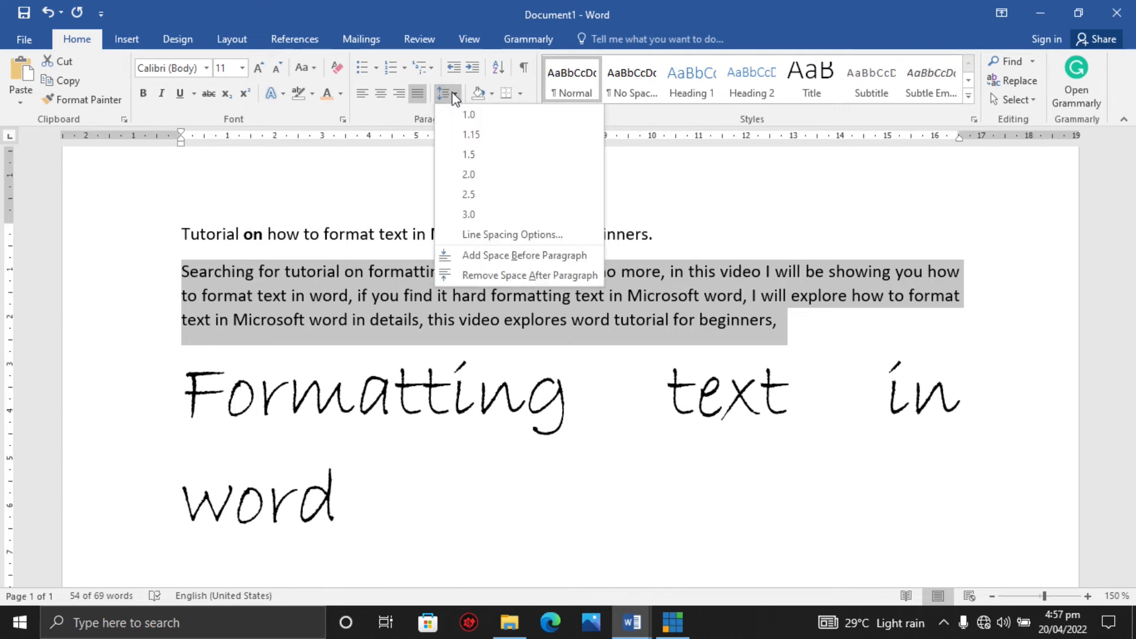
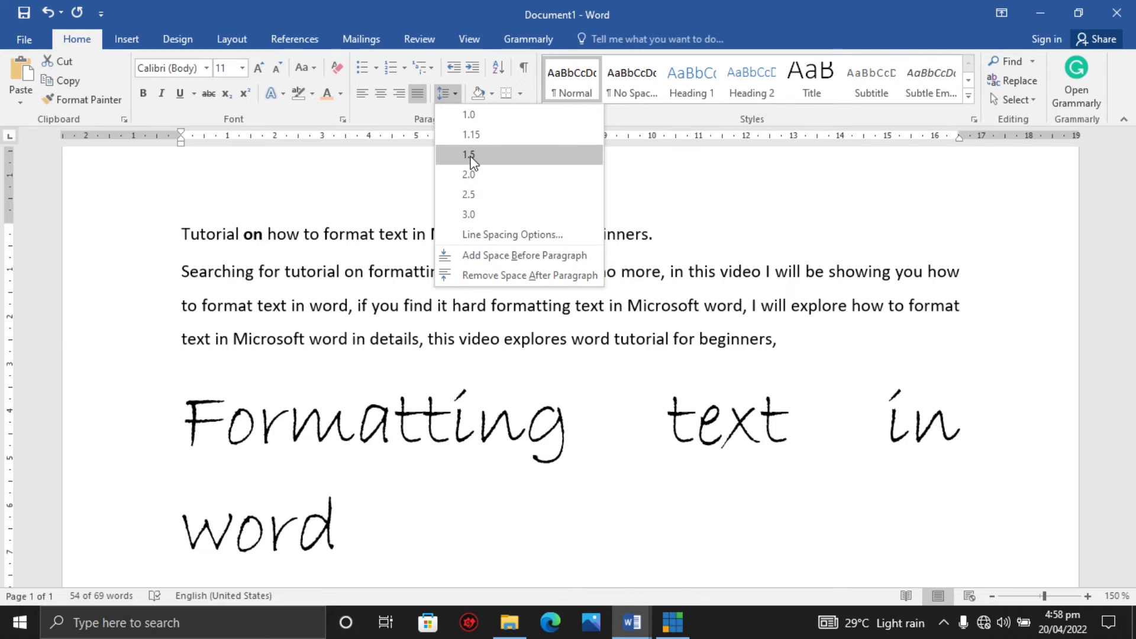
Apply 1.5 line spacing to the selected "Searching for tutorial…" paragraph.
left_click(471, 155)
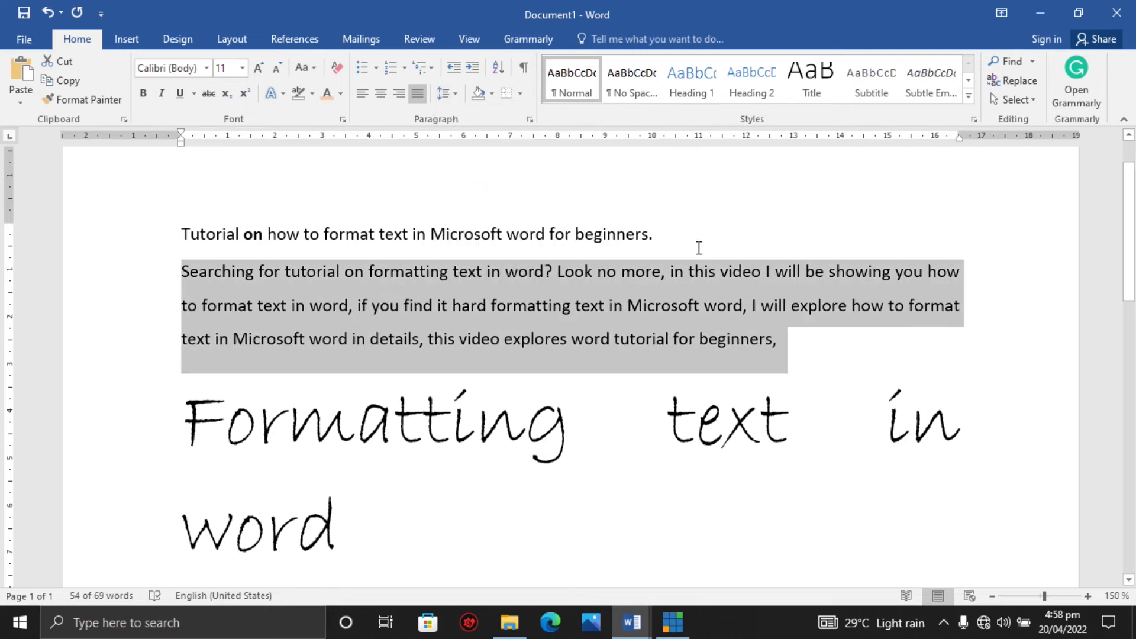
left_click(683, 244)
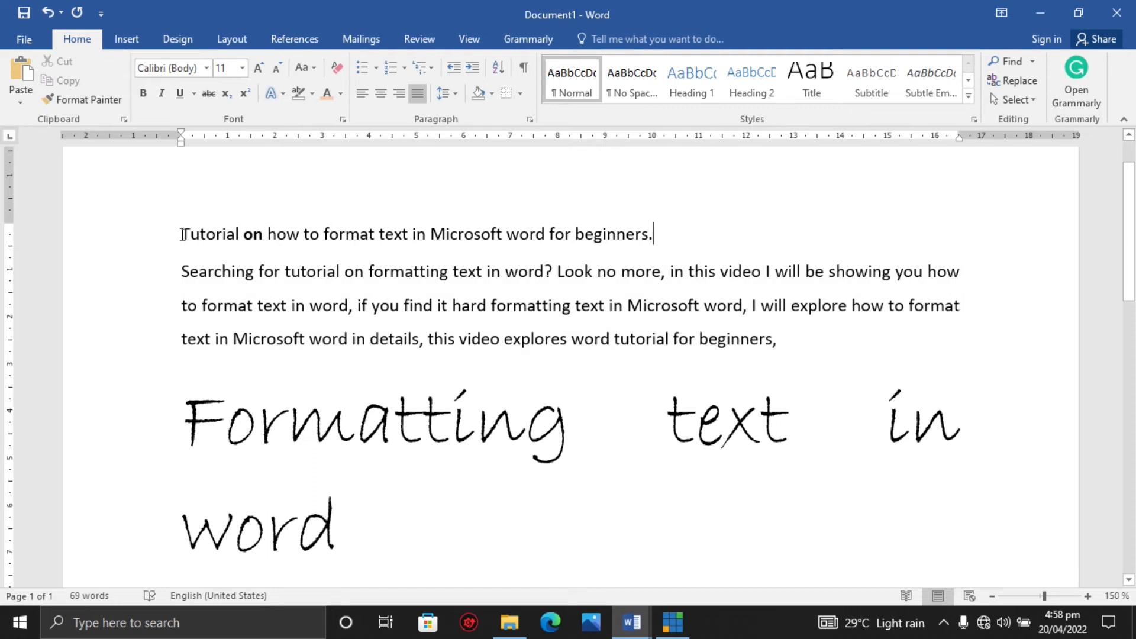
Remove the space after the title line's paragraph, then add the space after it back.
left_click_drag(183, 234, 327, 231)
left_click_drag(178, 271, 419, 333)
left_click(668, 237)
left_click(455, 94)
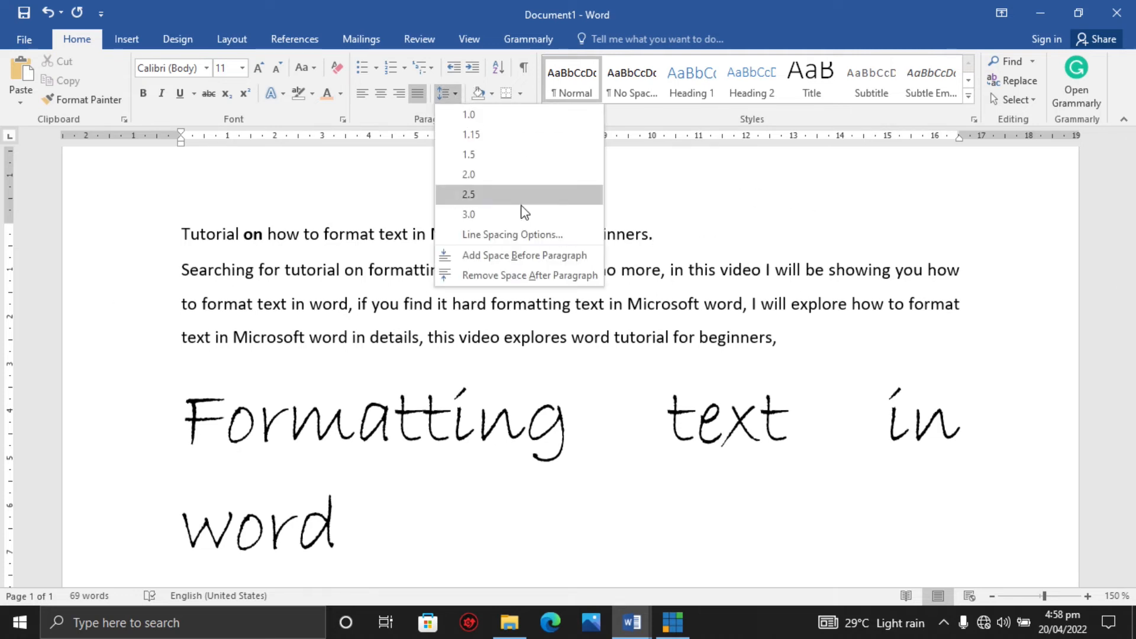
left_click(476, 275)
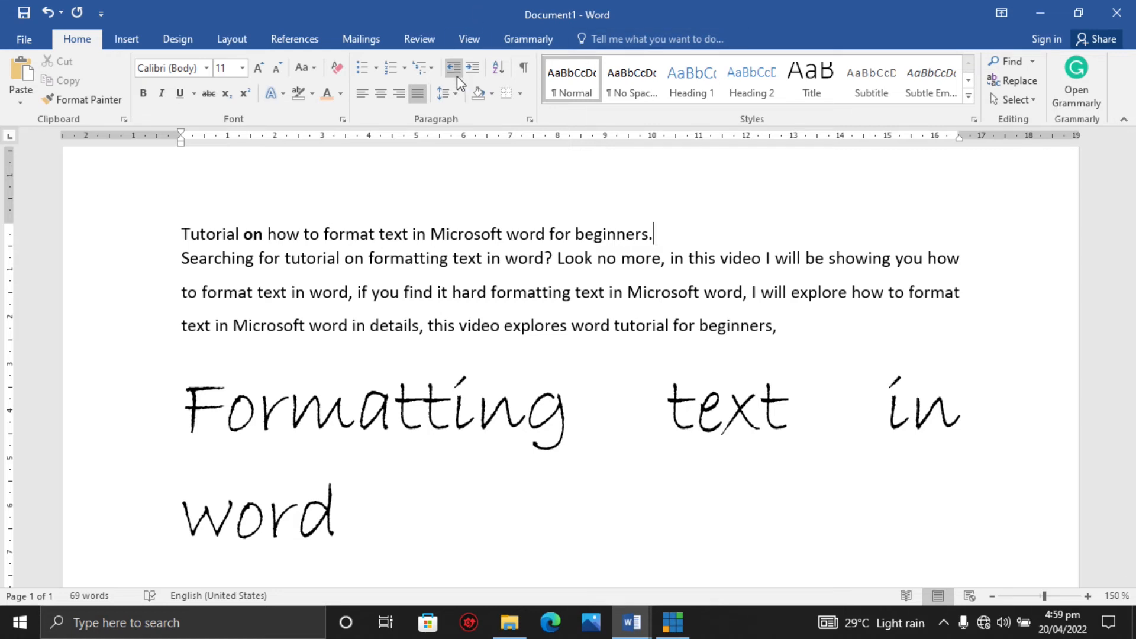
left_click(456, 99)
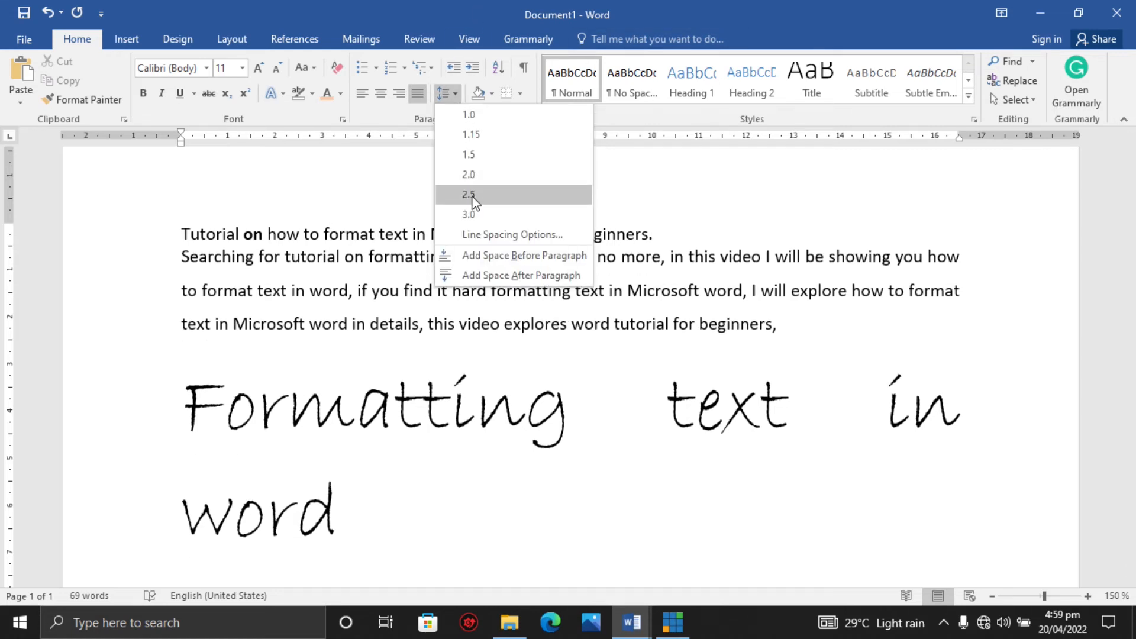
left_click(482, 276)
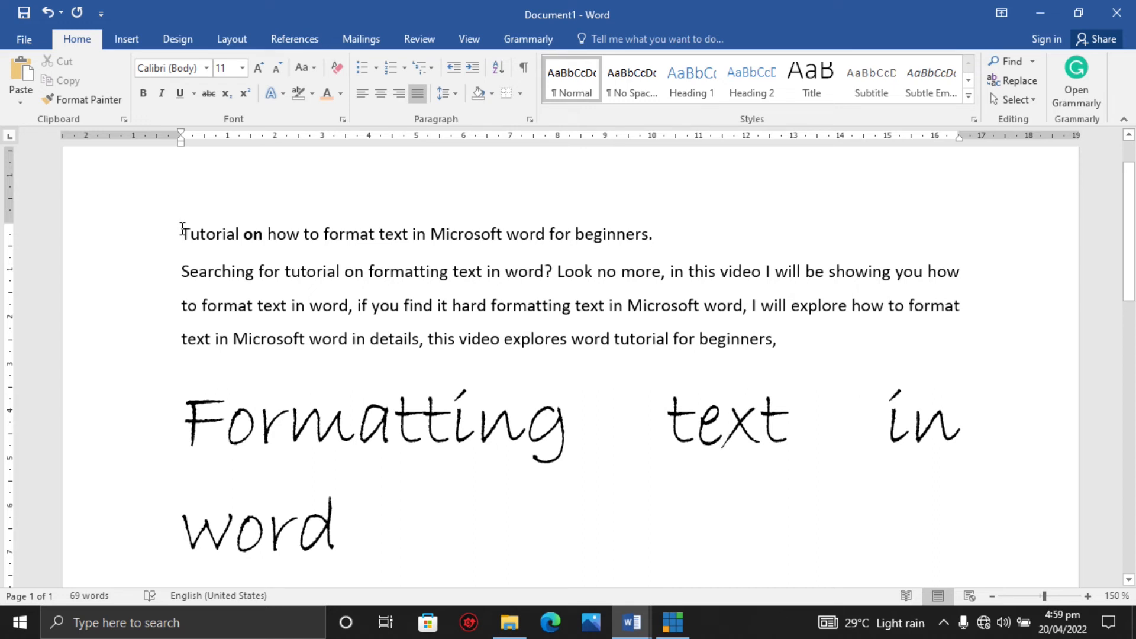
Increase the indent of the title and paragraph three times, then decrease it back to the margin.
left_click_drag(182, 230, 776, 343)
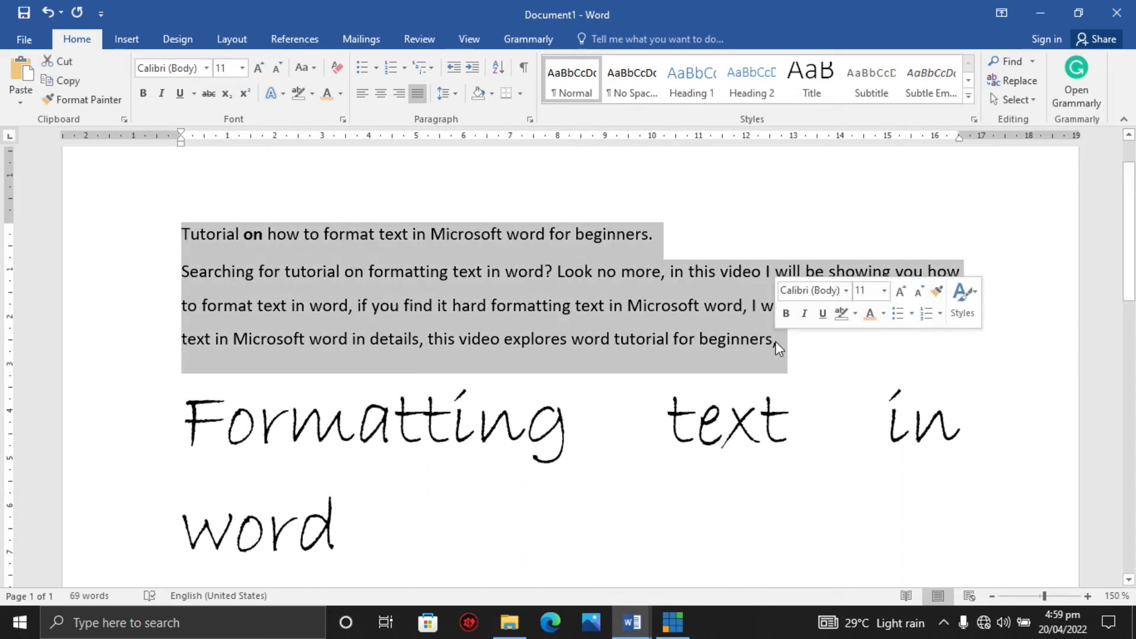
left_click(473, 74)
left_click(474, 73)
left_click(473, 73)
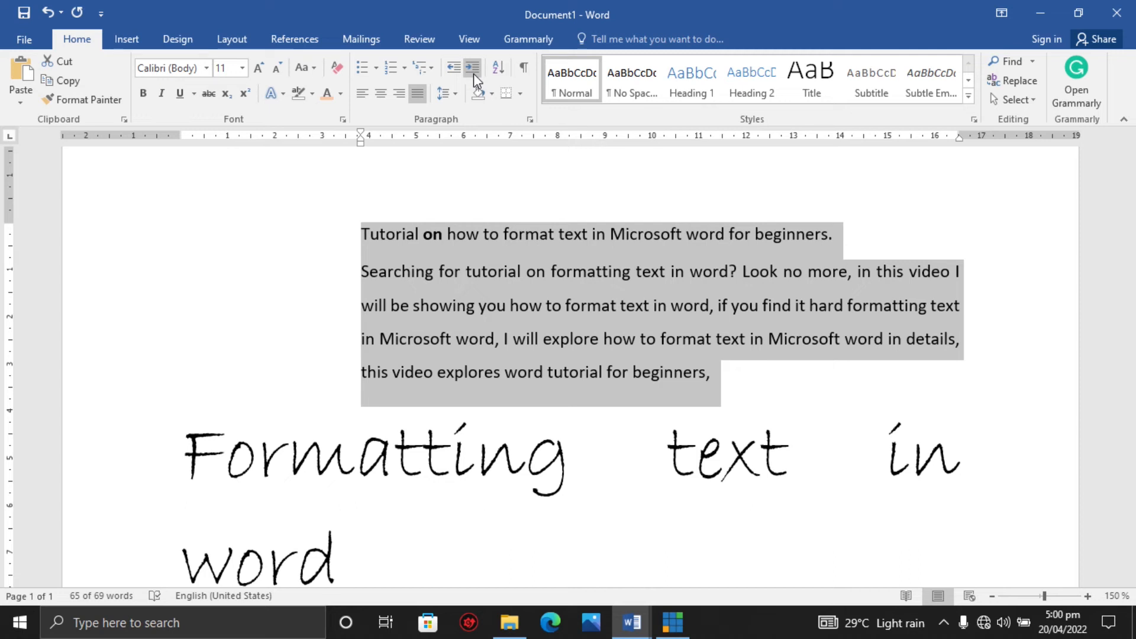
left_click(460, 74)
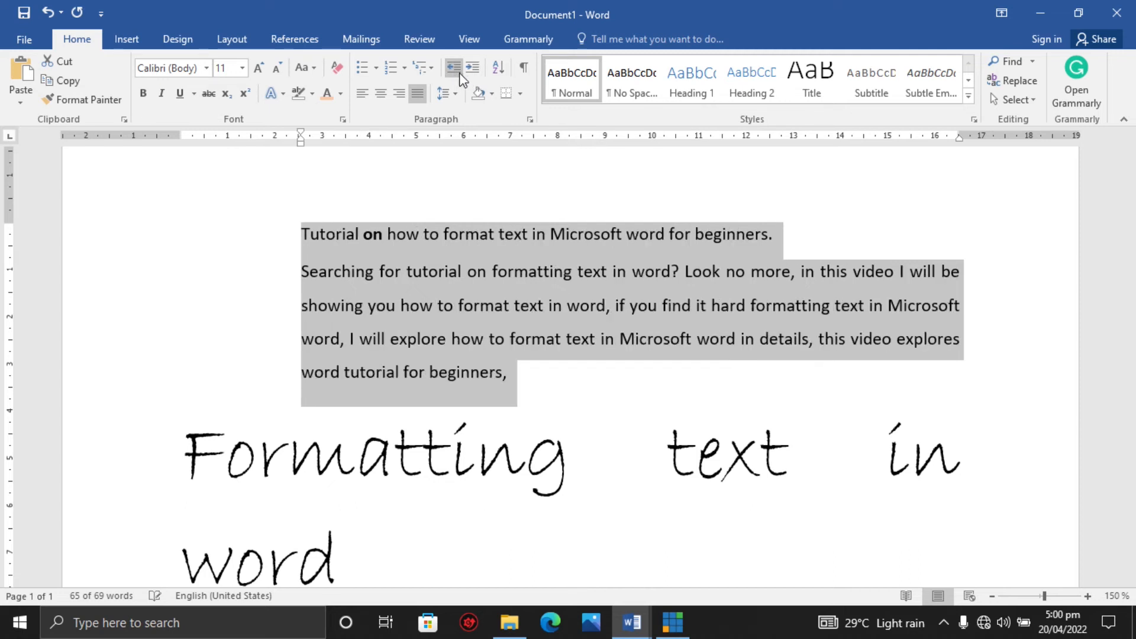
left_click(460, 74)
left_click(460, 74)
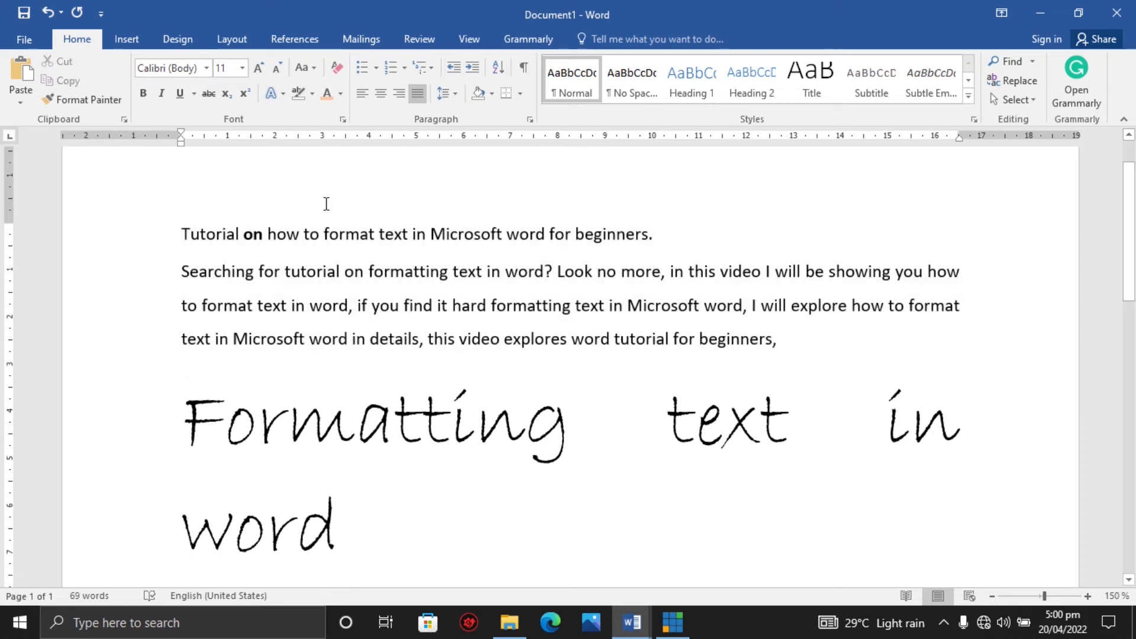
Insert a new line above the title and type the first line of a postal address.
left_click(188, 213)
left_click(183, 215)
key("Return")
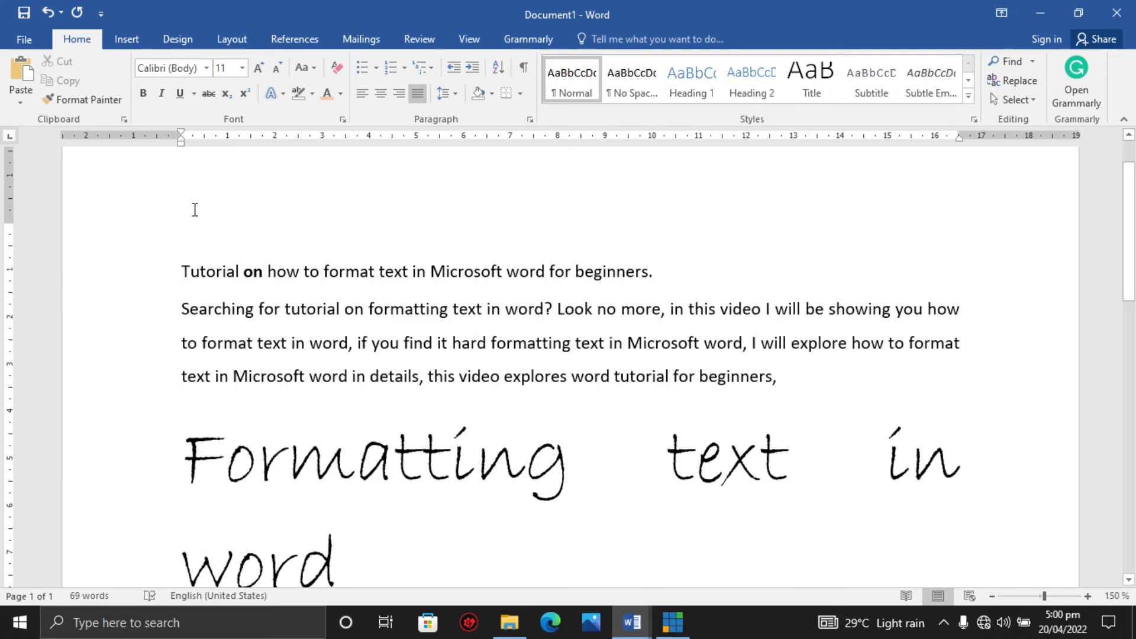
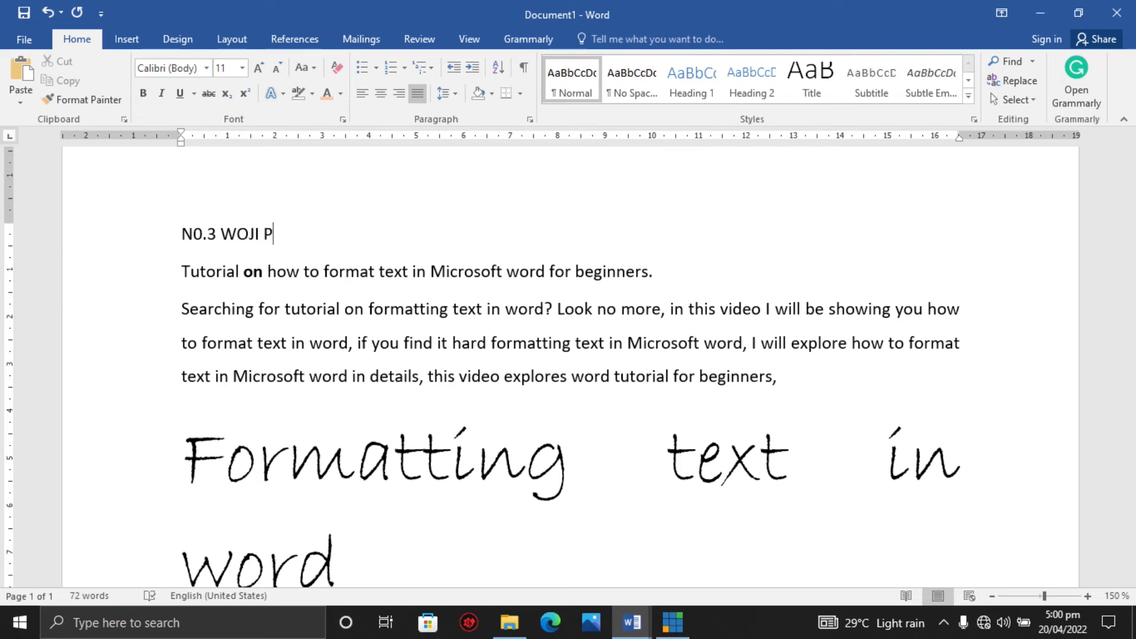
key("Return")
Type the second address line with the state and country names.
type("NIGERIA")
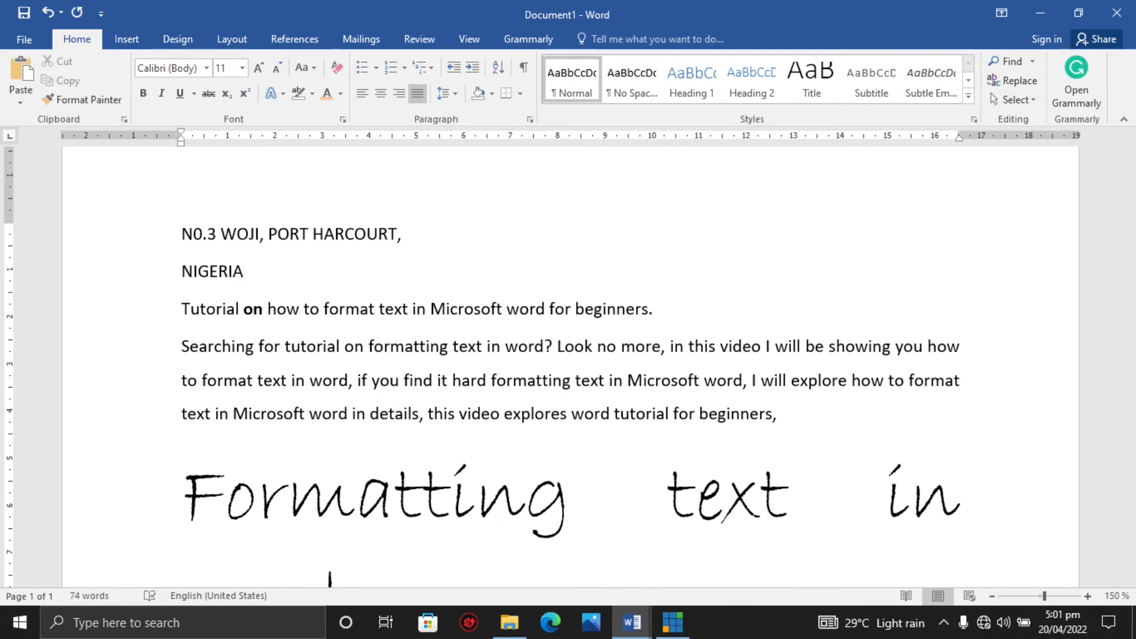
key("Left")
key("Left")
key("Left")
key("Left")
key("Left")
type("RIVERS STA")
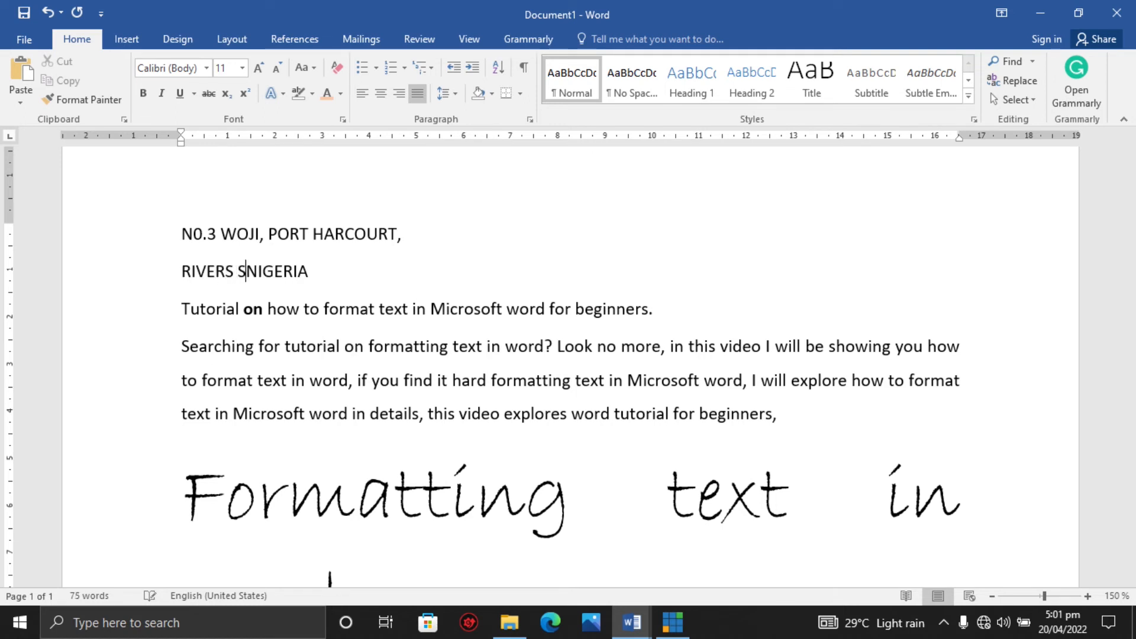
type("TE,")
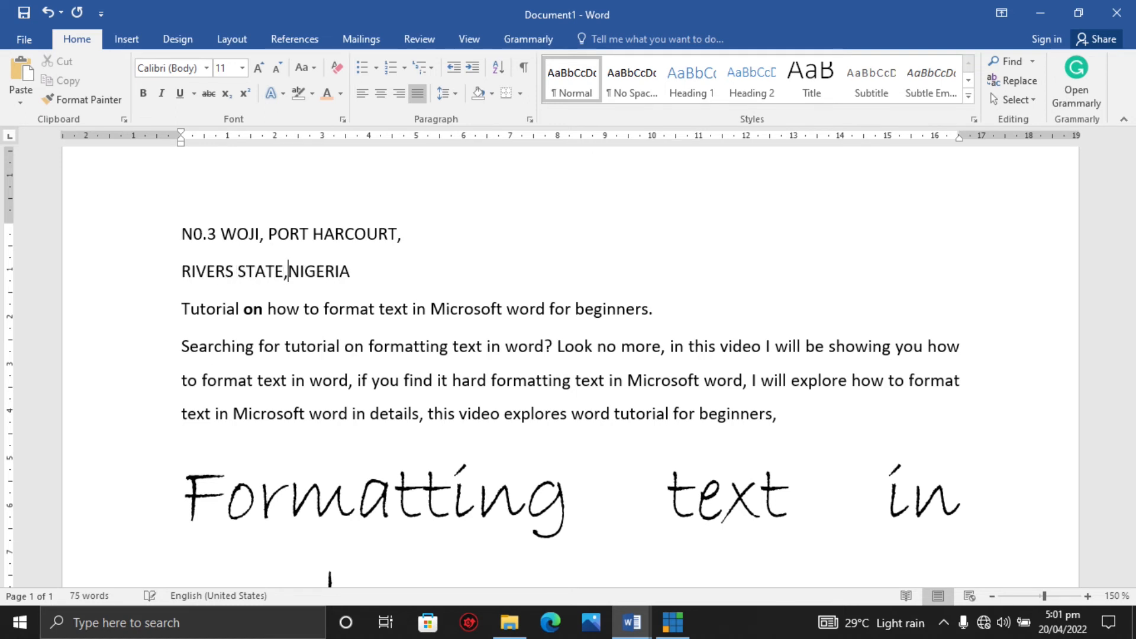
End the address with a full stop and add two blank lines below it.
left_click(364, 265)
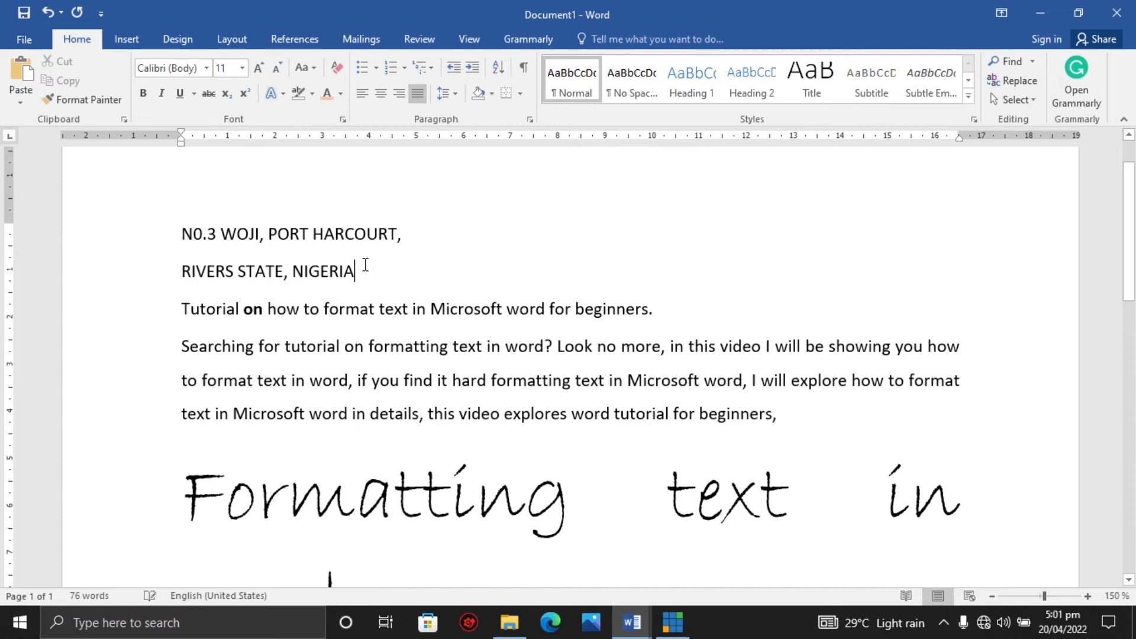
type(".")
key("Return")
key("Return")
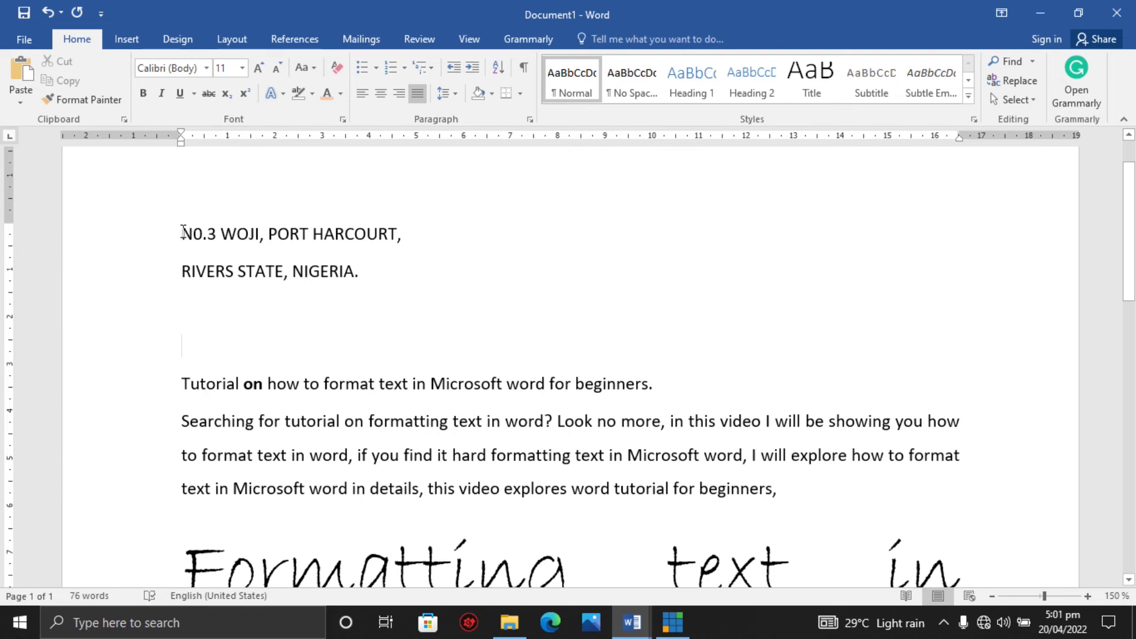
Select the two address lines and increase their indent repeatedly toward the right margin.
left_click_drag(183, 232, 358, 276)
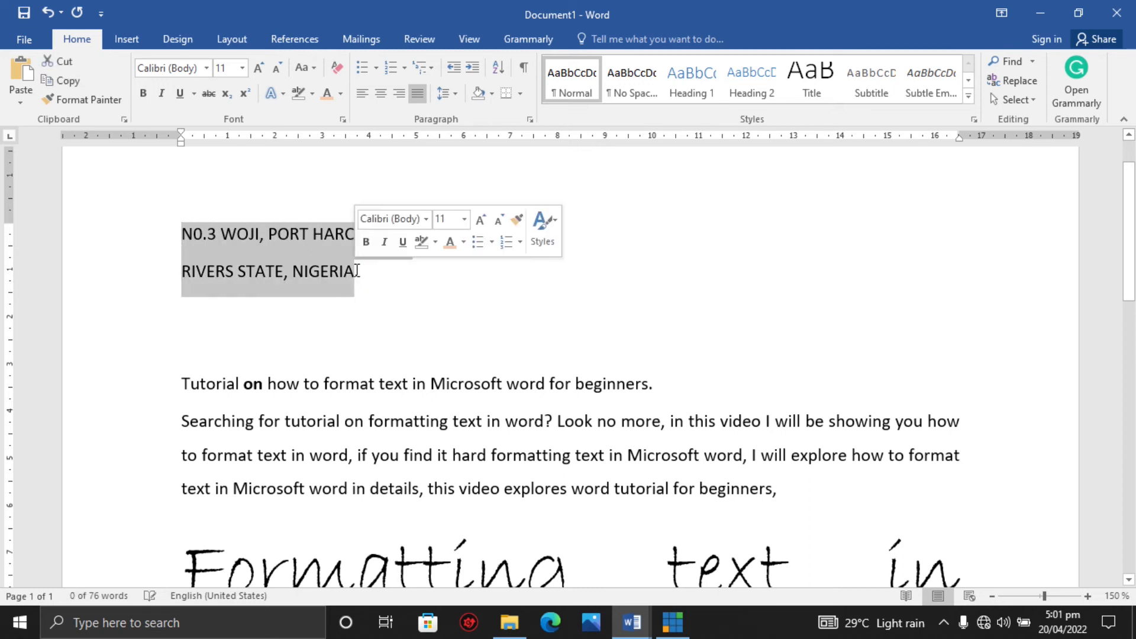
triple_click(471, 67)
triple_click(472, 67)
double_click(472, 67)
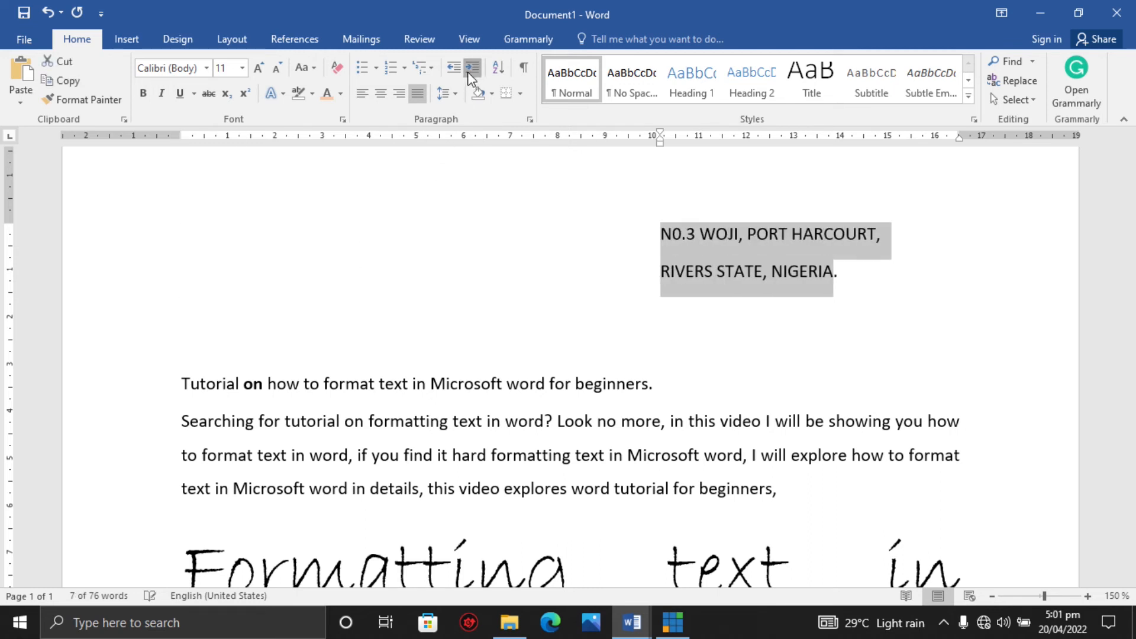
left_click(472, 67)
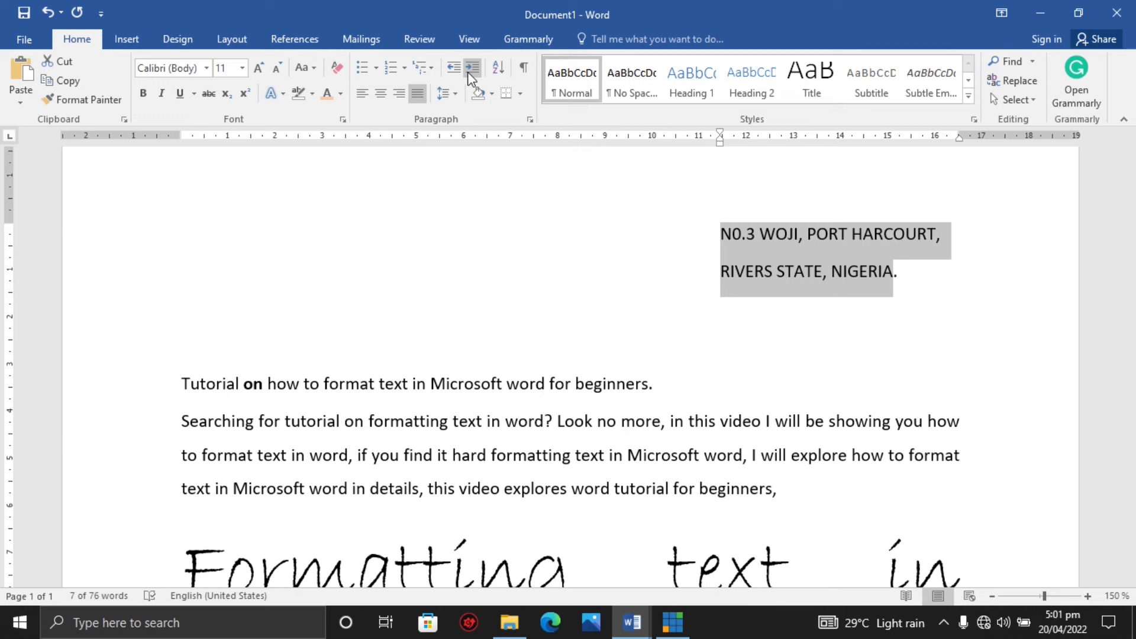
Decrease the address lines' indent back to the left margin.
double_click(455, 71)
left_click(456, 71)
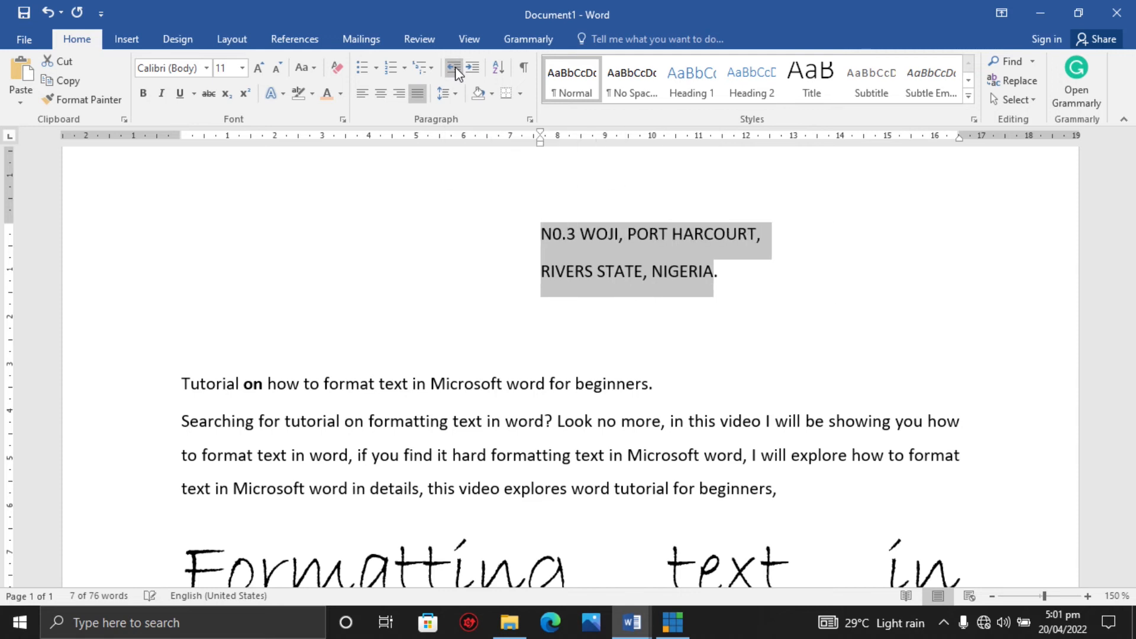
left_click(456, 71)
double_click(455, 71)
left_click(456, 71)
left_click(456, 71)
left_click(455, 71)
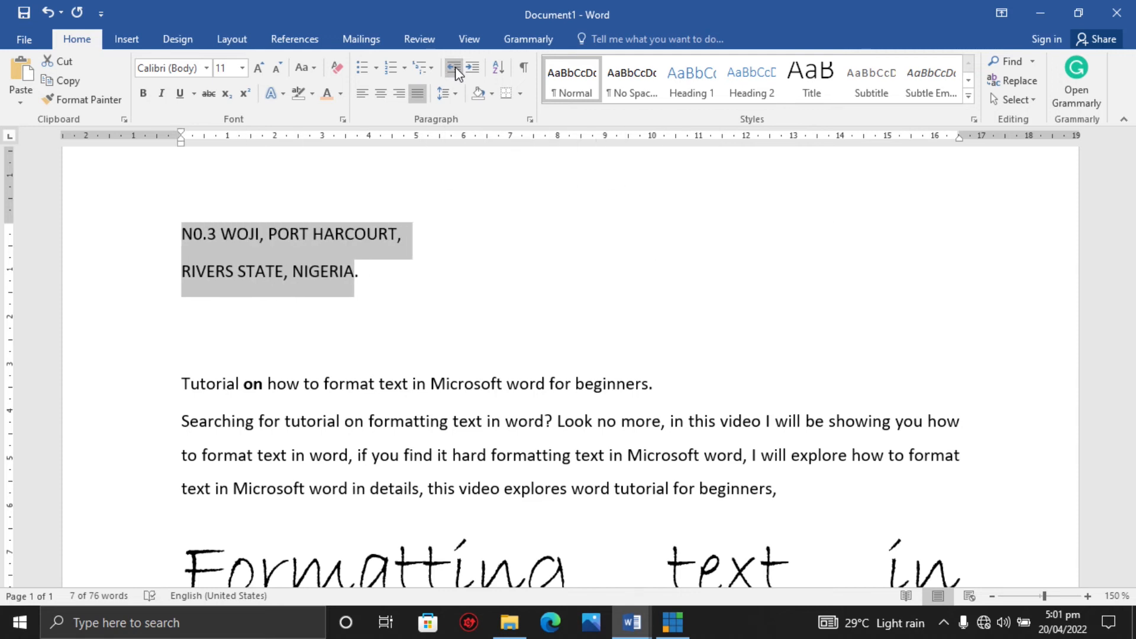
Increase the address lines' indent repeatedly to place them near the right margin.
double_click(473, 69)
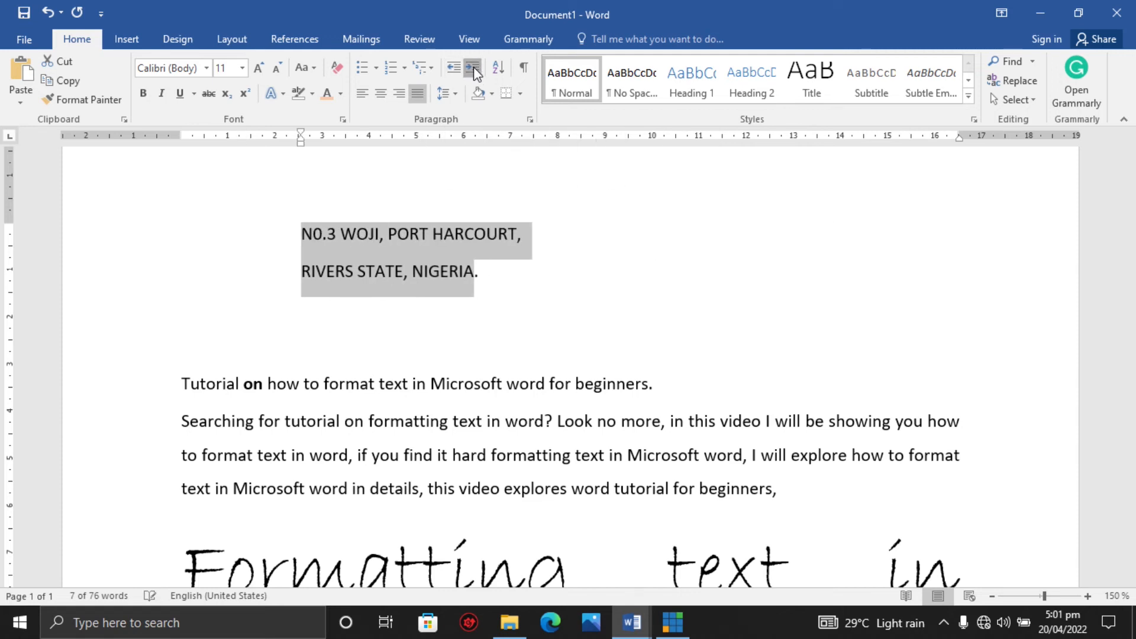
double_click(473, 69)
left_click(474, 68)
double_click(473, 69)
left_click(474, 69)
left_click(474, 68)
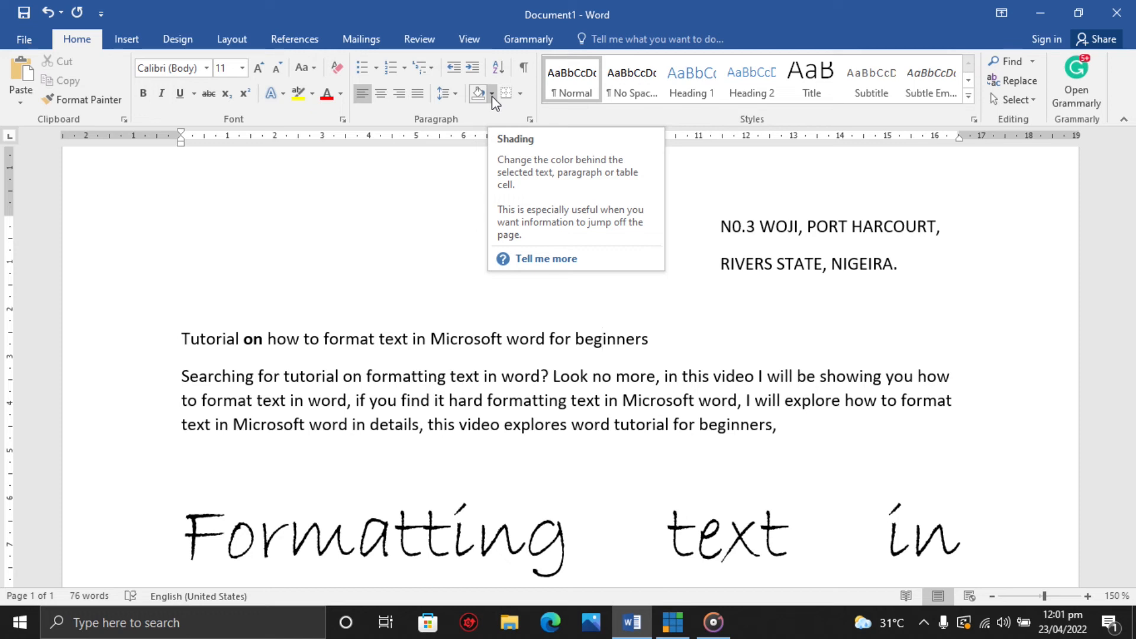
Apply light orange paragraph shading to the title line.
left_click_drag(183, 334, 649, 342)
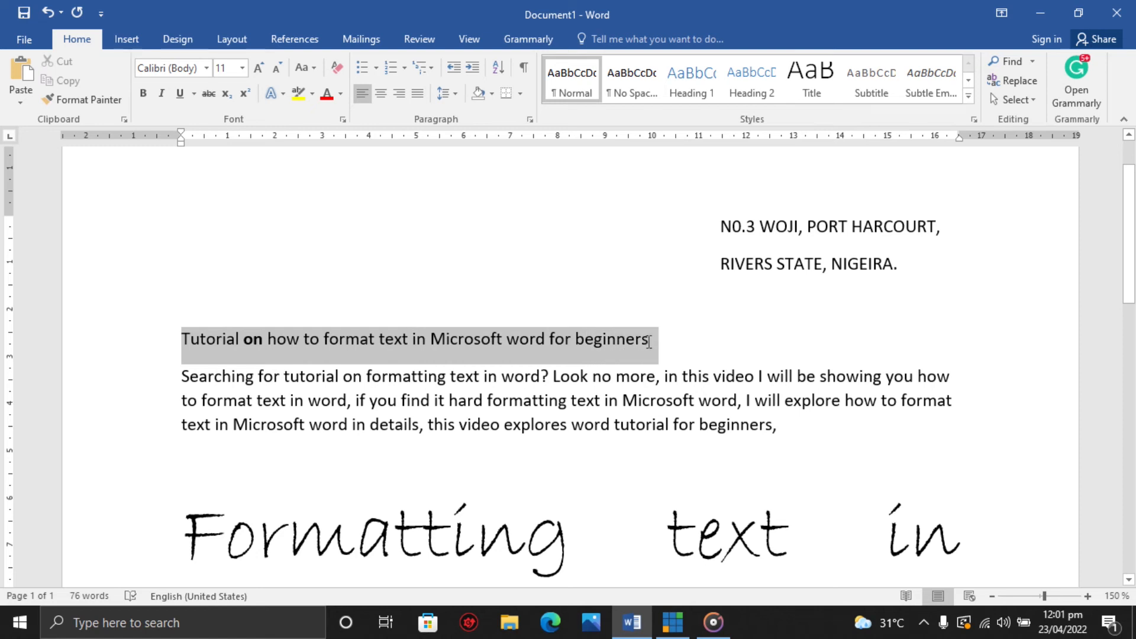
left_click(491, 93)
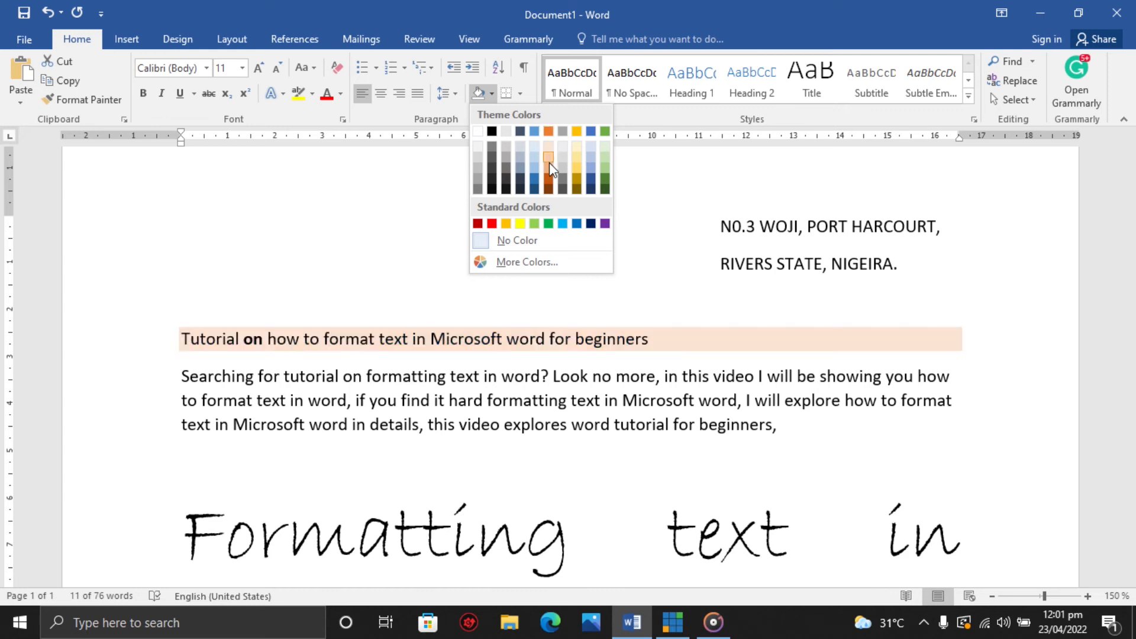
left_click(549, 166)
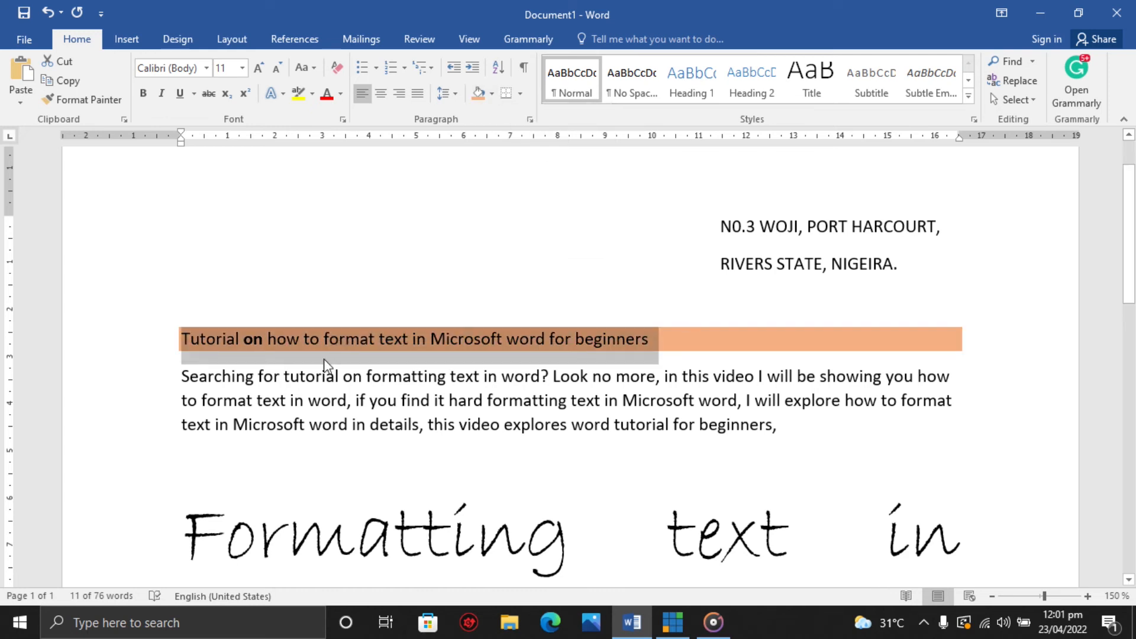
left_click(616, 340)
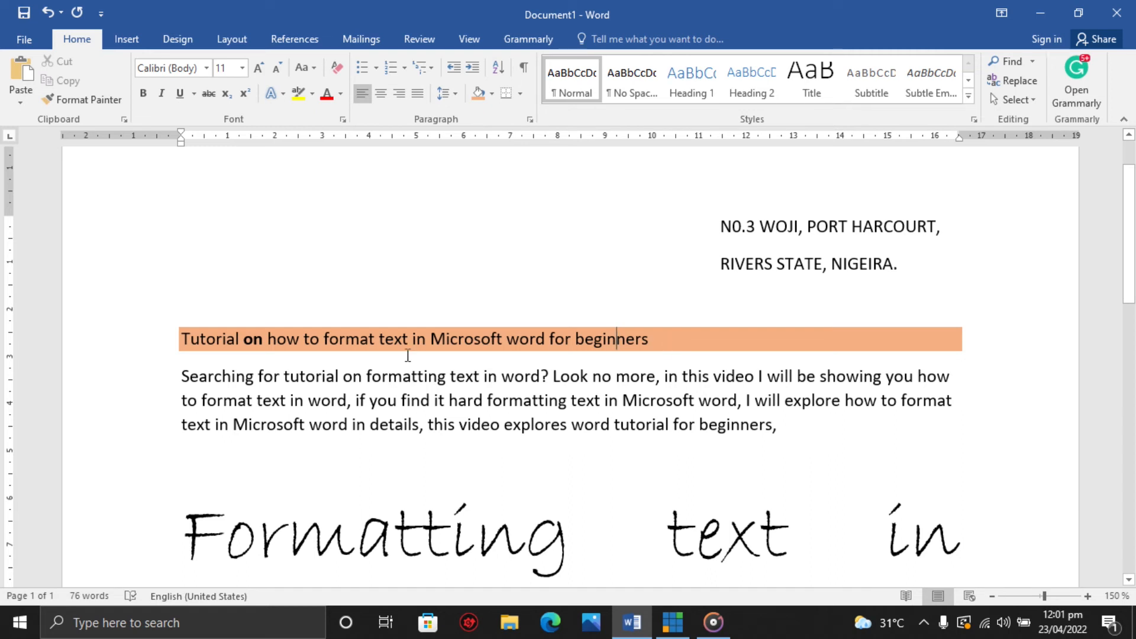
triple_click(185, 338)
left_click(492, 93)
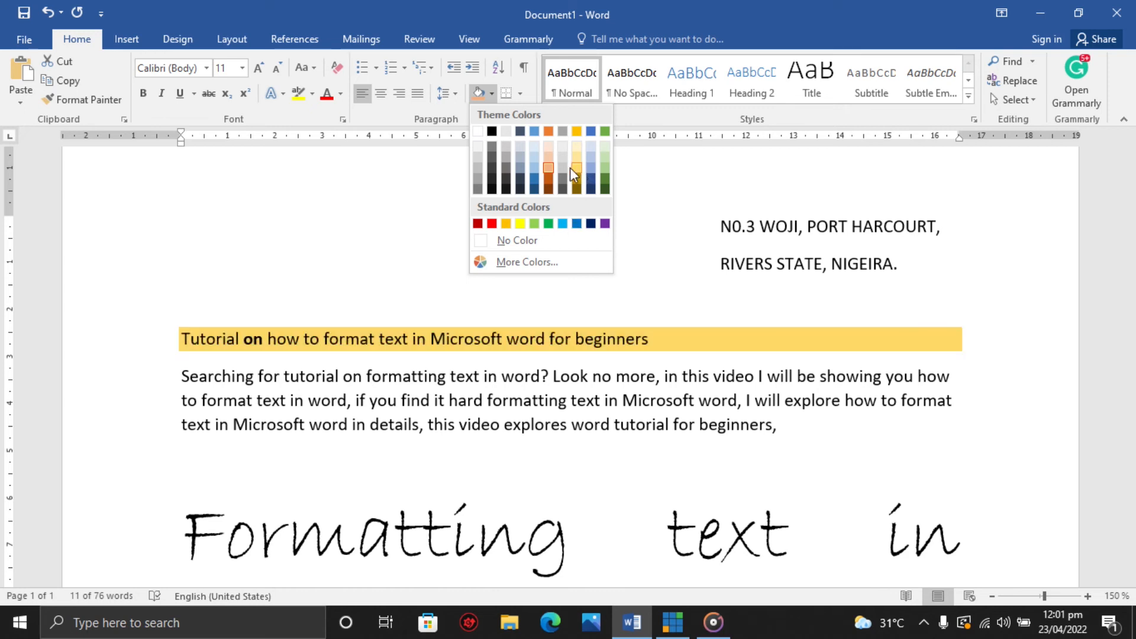
left_click(572, 382)
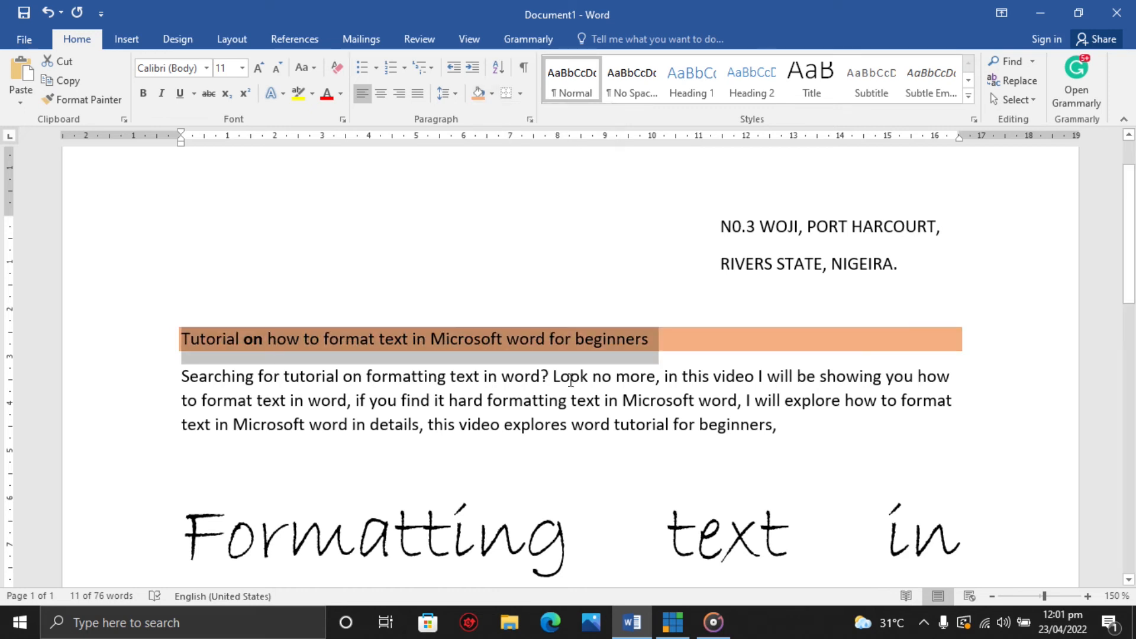
left_click(526, 399)
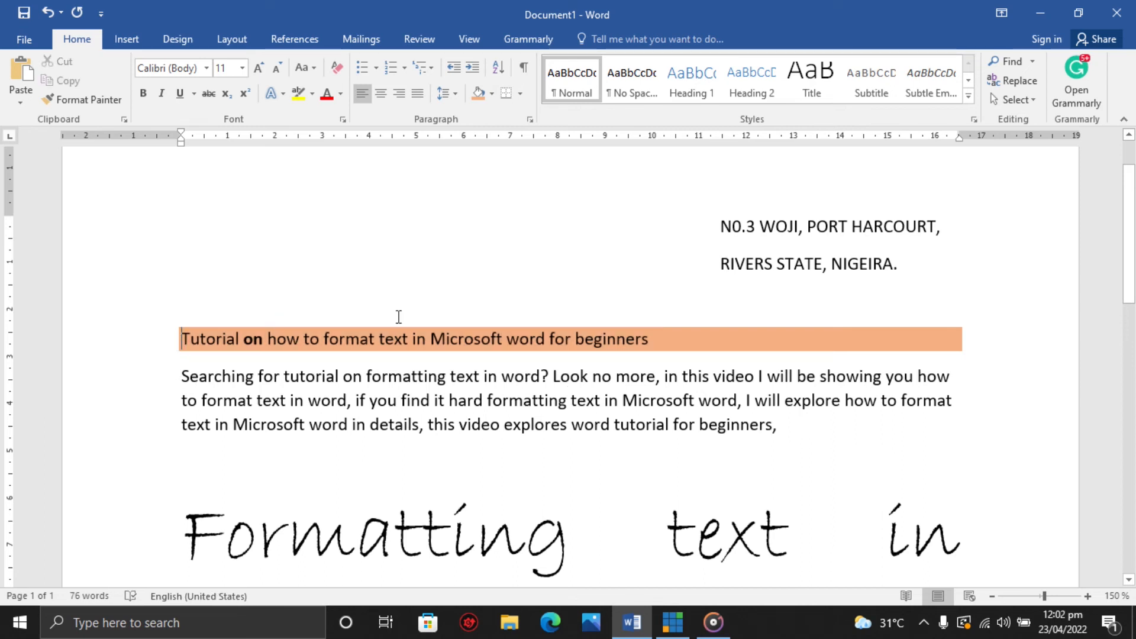
Select the introductory paragraph and apply All Borders around it.
triple_click(680, 332)
left_click(545, 371)
left_click_drag(181, 376, 869, 433)
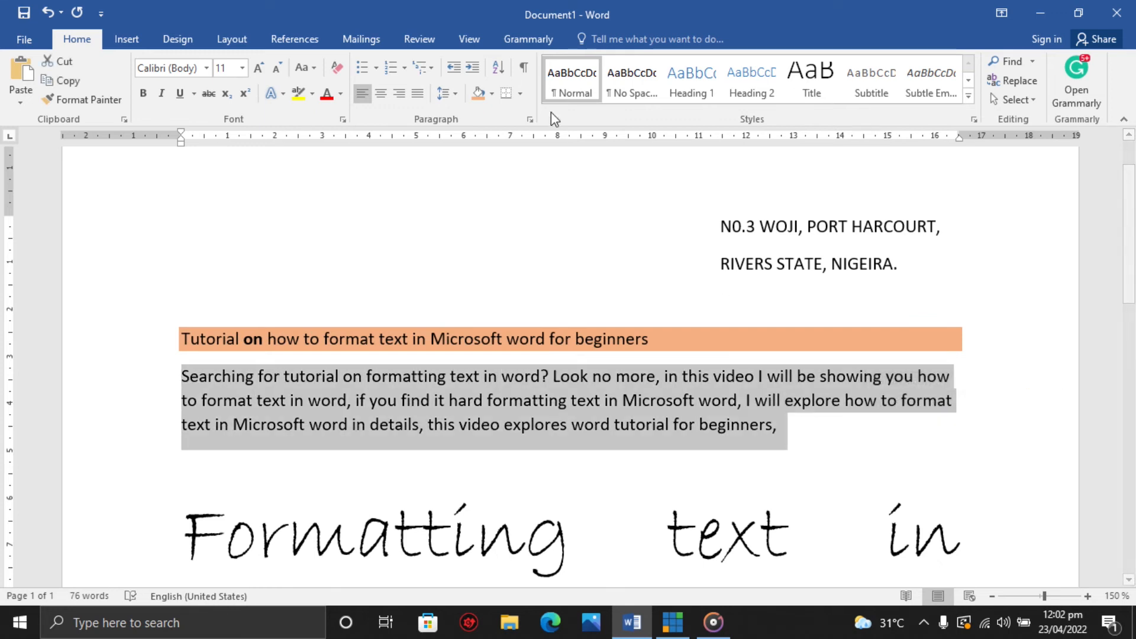
left_click(520, 99)
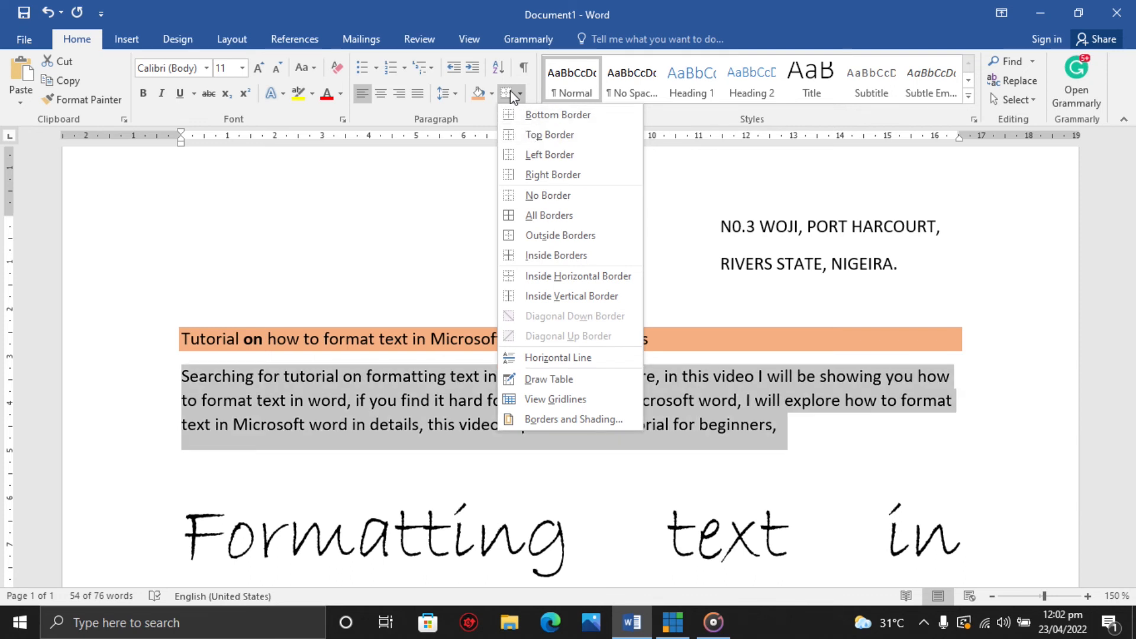
left_click(509, 93)
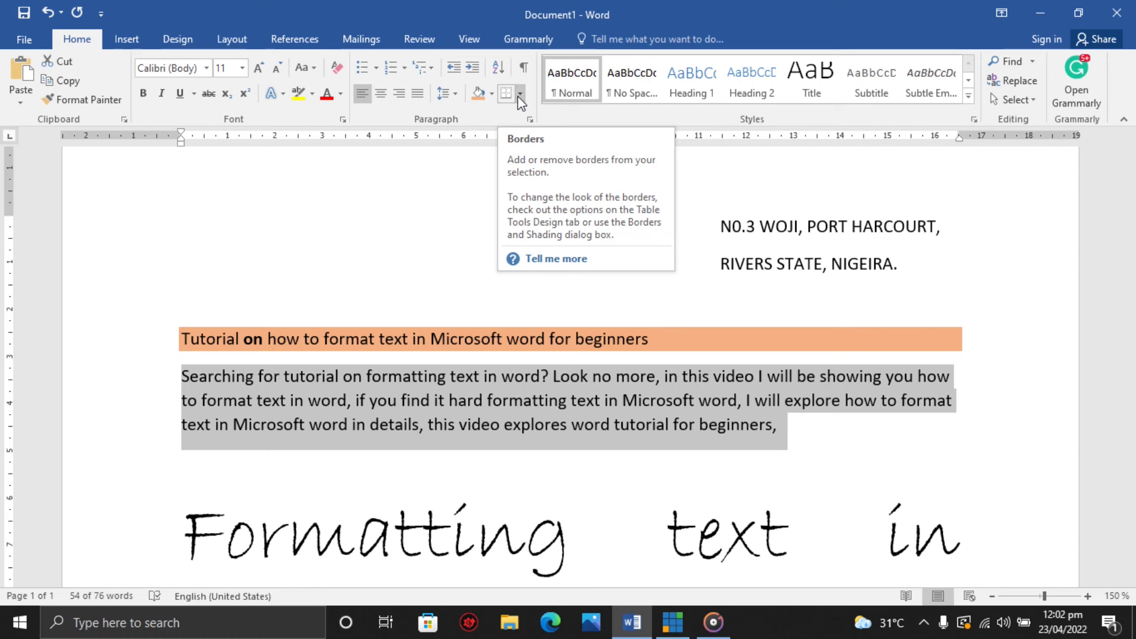
left_click(519, 95)
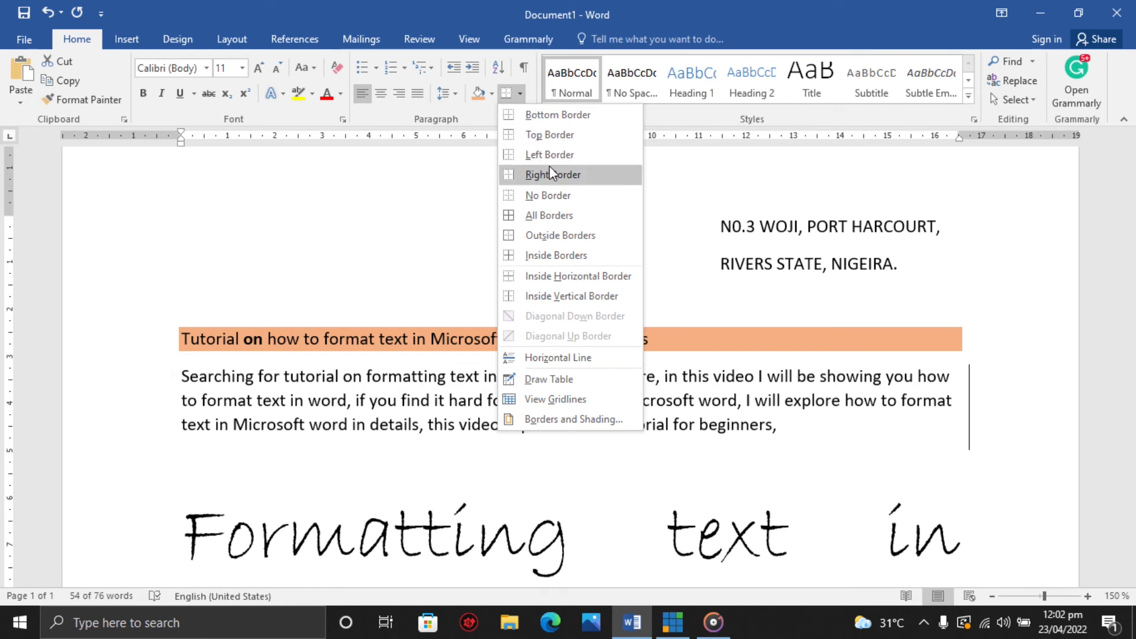
left_click(539, 217)
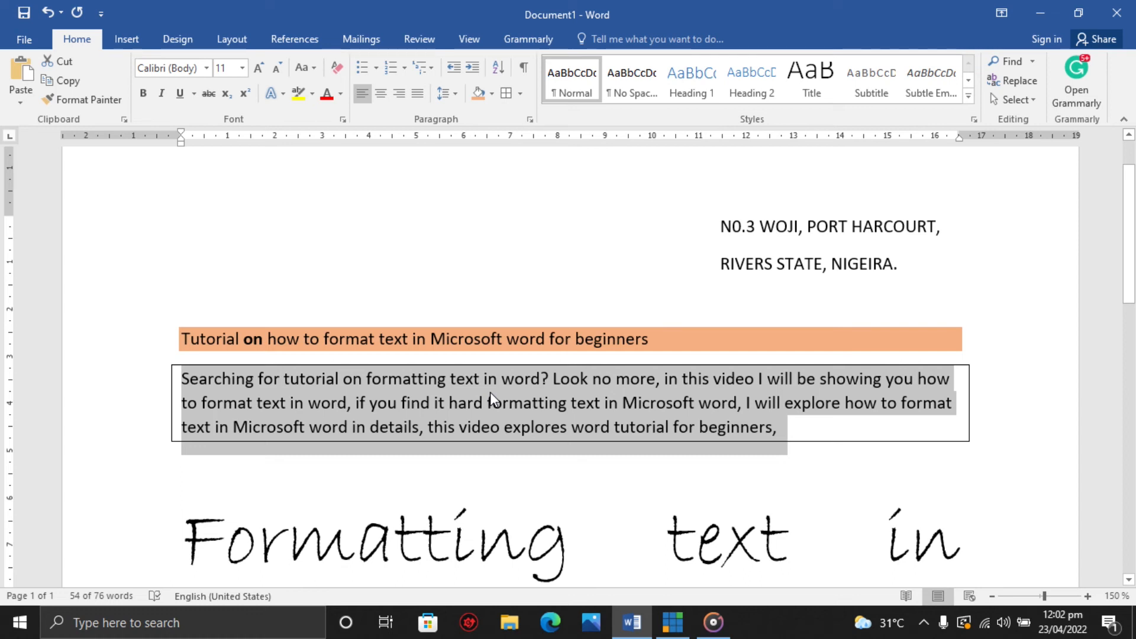
Remove the borders from the introductory paragraph with No Border.
left_click(521, 95)
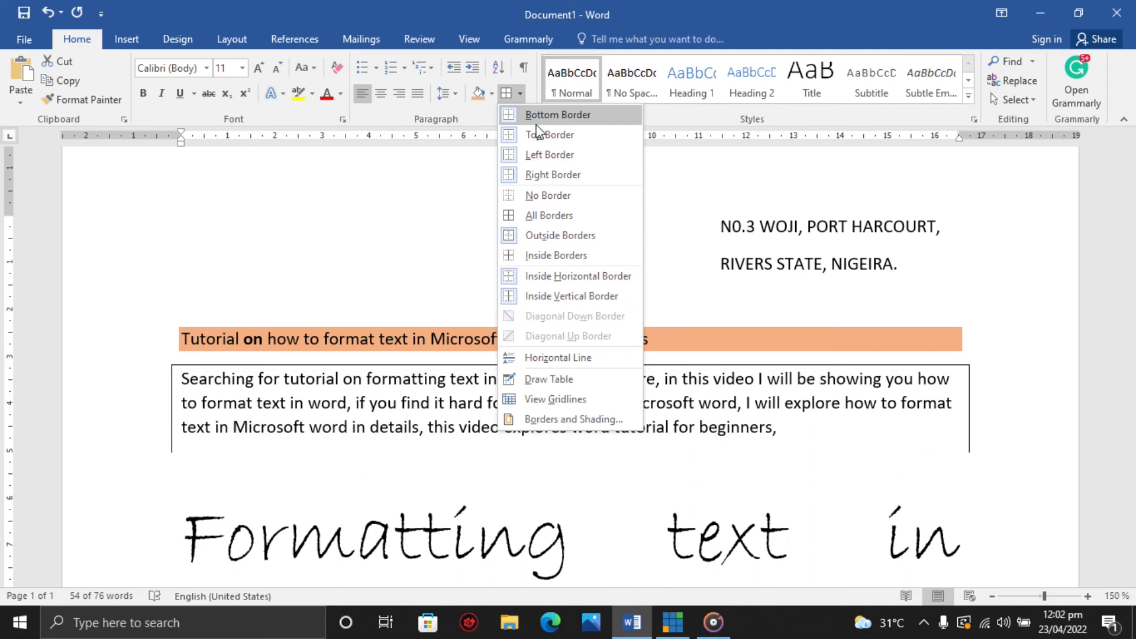
left_click(547, 197)
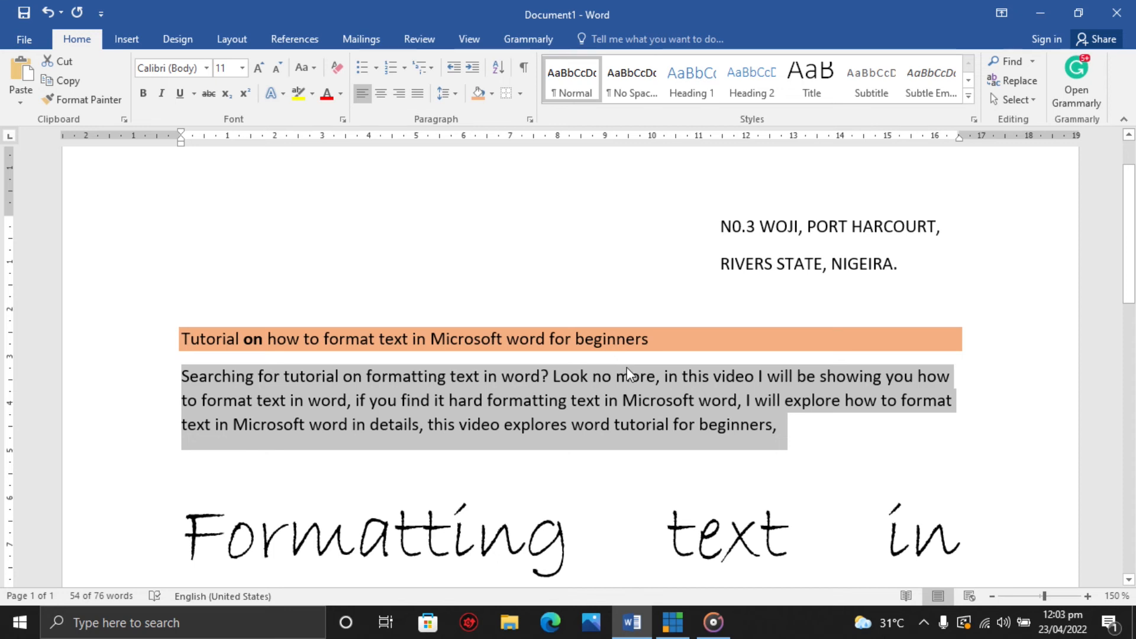
left_click(424, 237)
Add two new lines, Ada and Bola, below the address block.
left_click(905, 264)
key("Return")
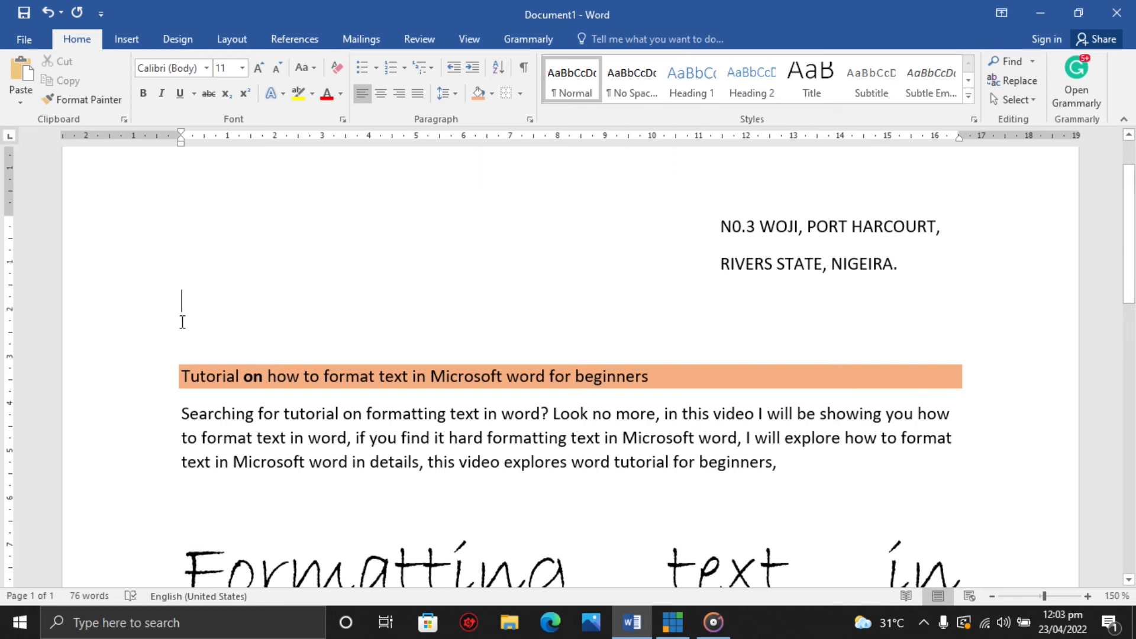
key("BackSpace")
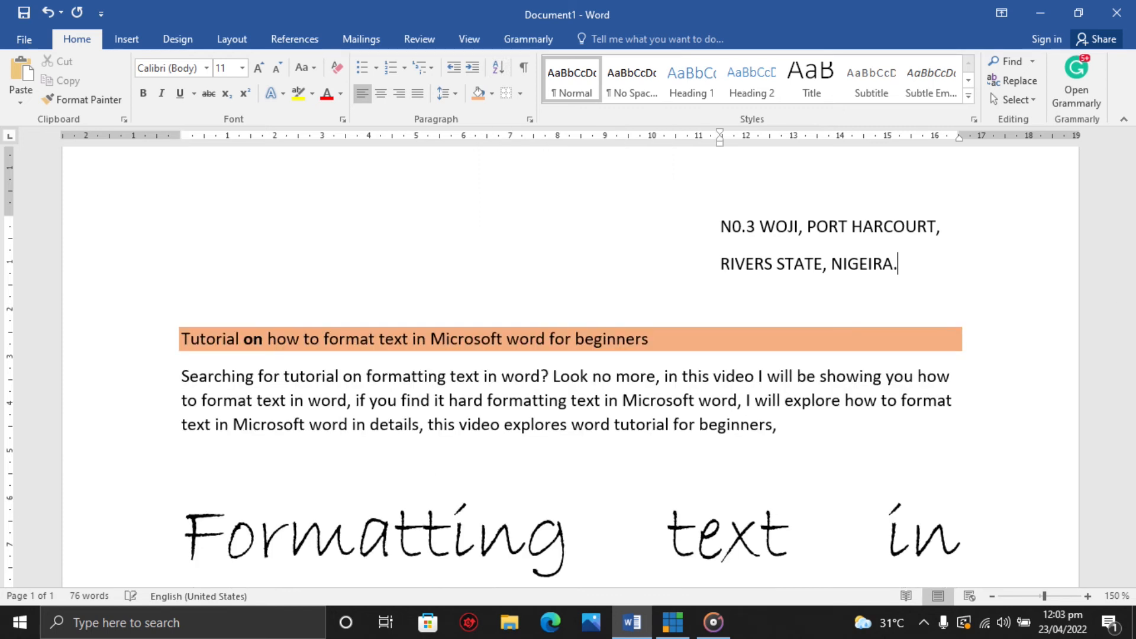
key("Return")
key("BackSpace")
type("Ada")
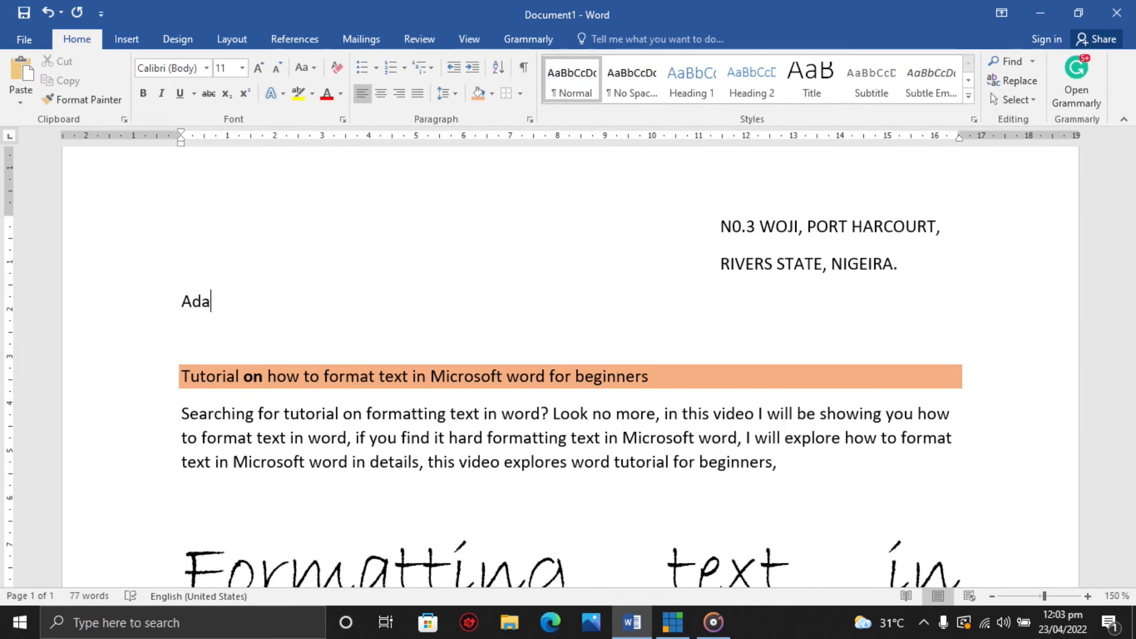
key("Return")
type("Bola")
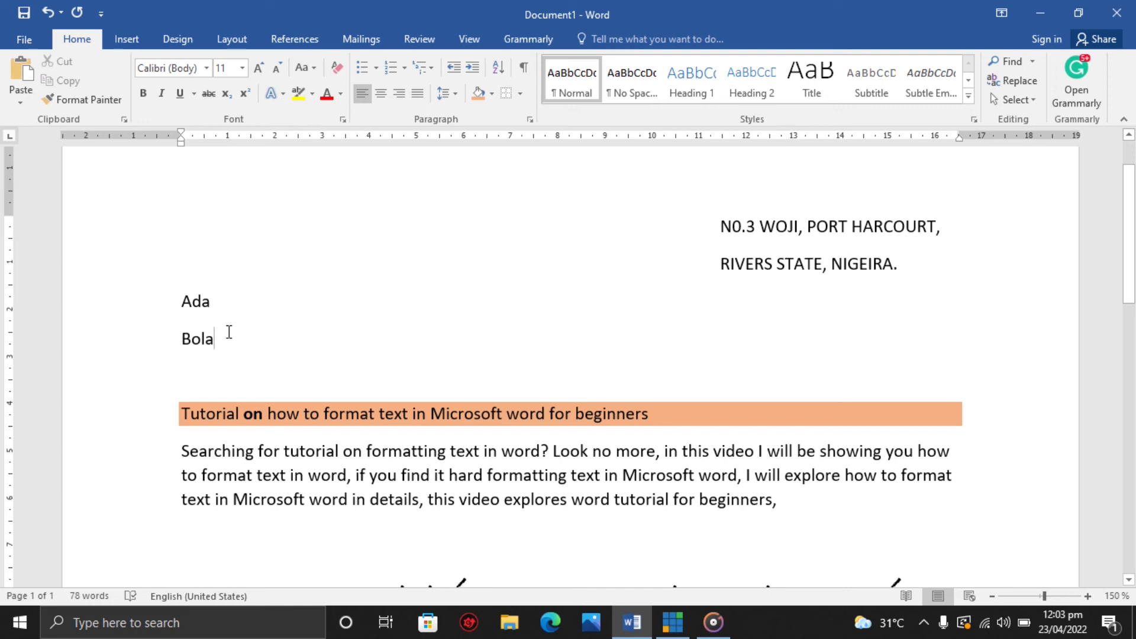
Select the two name lines and sort them by paragraphs as text in descending order.
left_click(179, 304)
left_click_drag(187, 305, 214, 336)
left_click(498, 69)
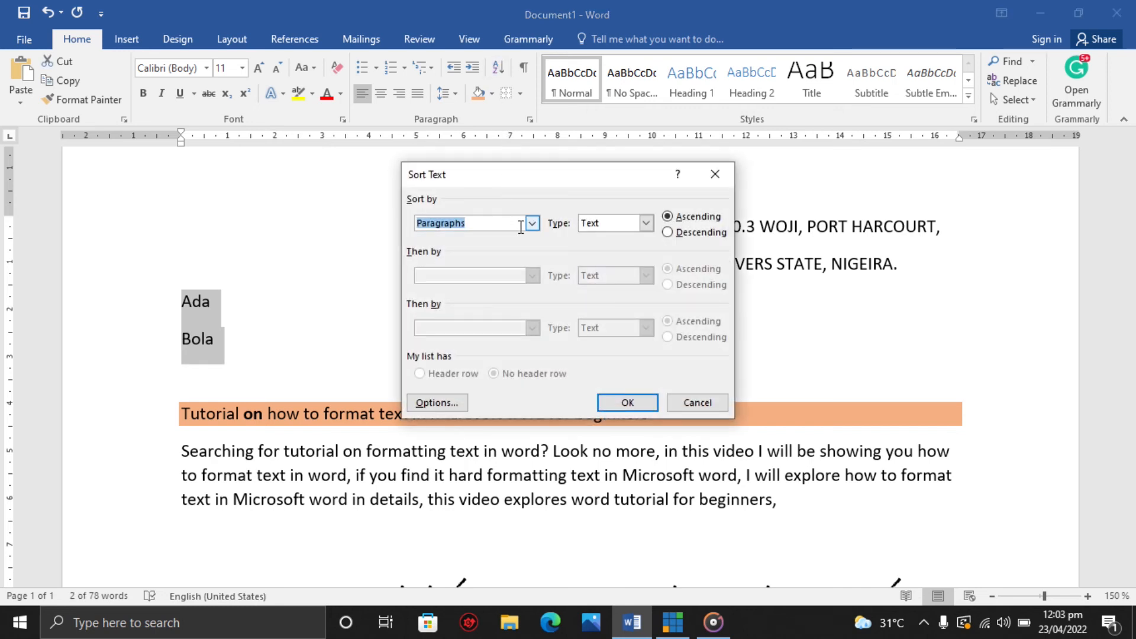
left_click(532, 224)
left_click(533, 224)
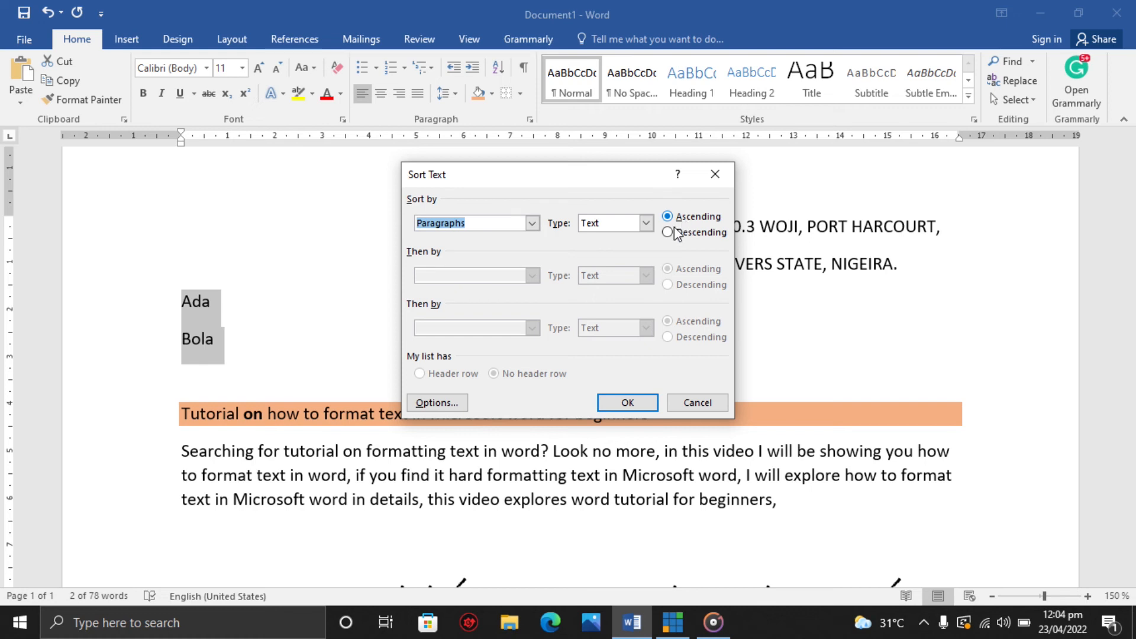
left_click(680, 233)
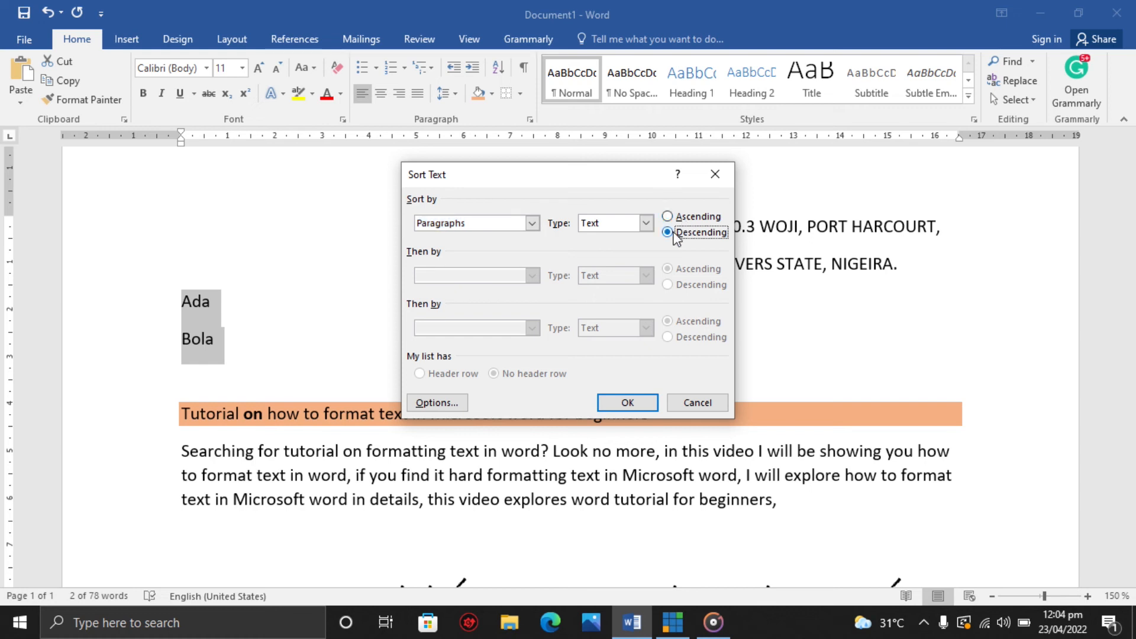
left_click(619, 405)
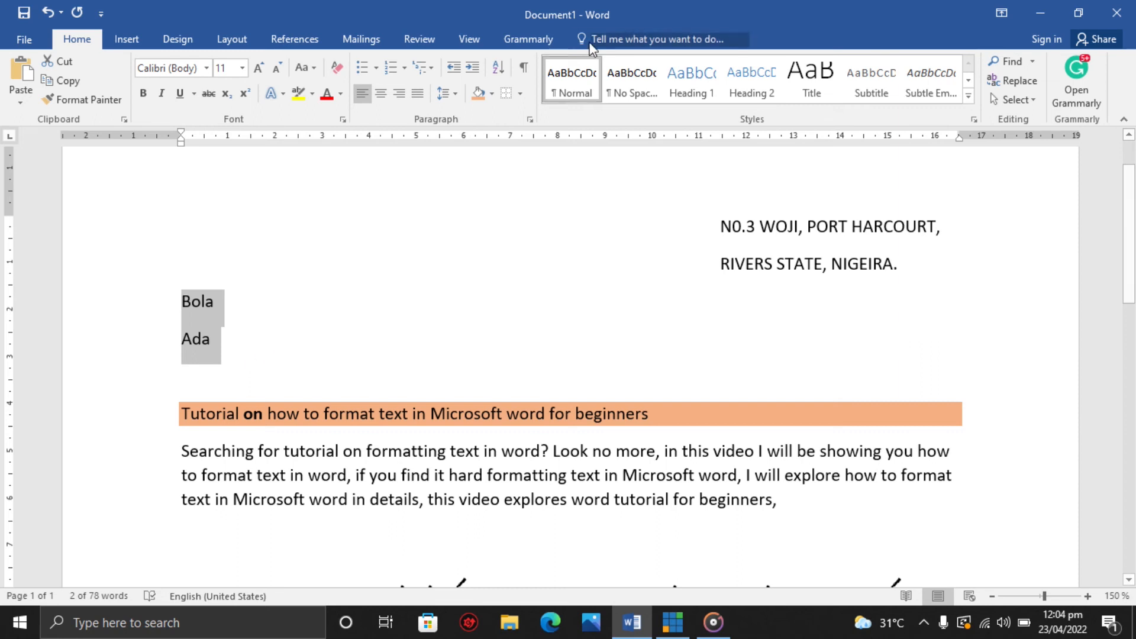
Sort the name lines again in ascending order.
left_click(502, 67)
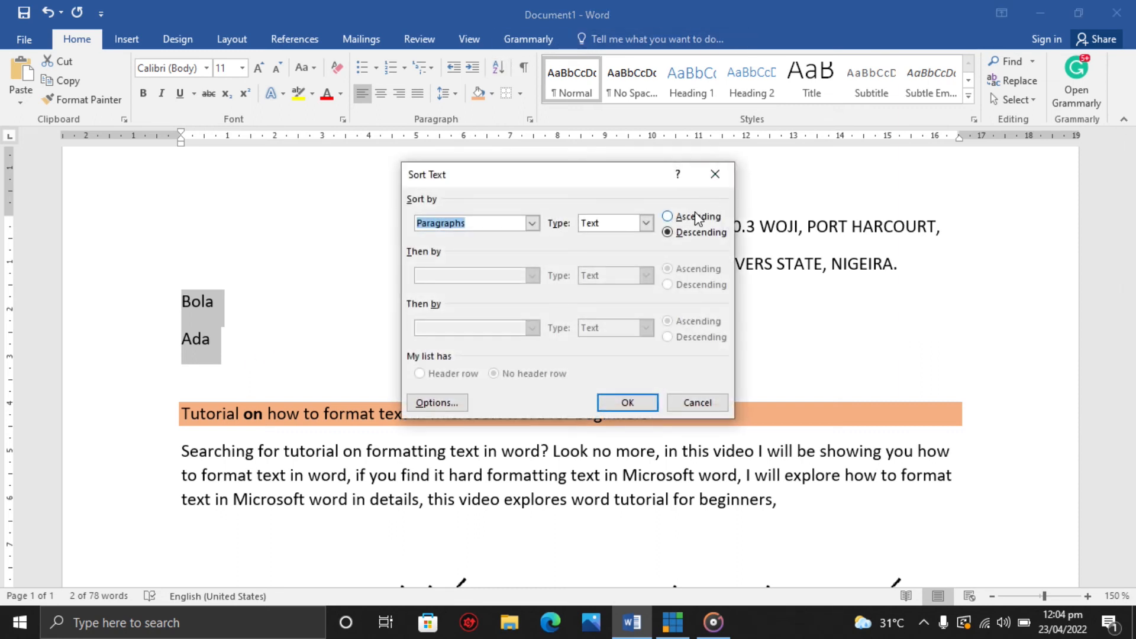
left_click(696, 217)
left_click(621, 401)
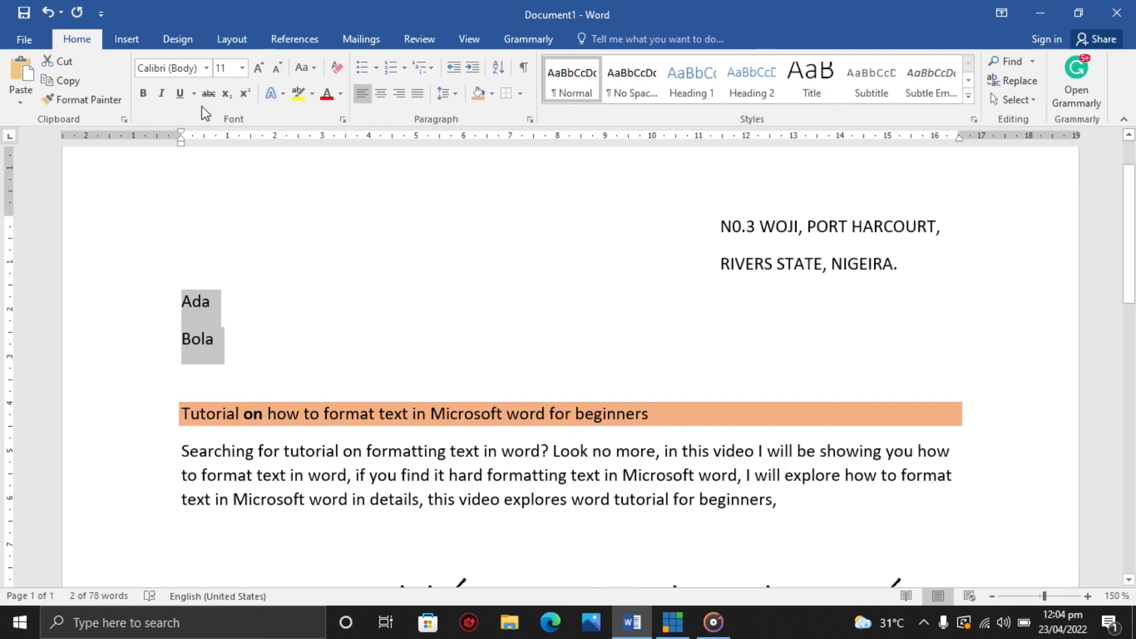
Try the strikethrough and double strikethrough effects on the name lines in the Font dialog.
left_click(342, 120)
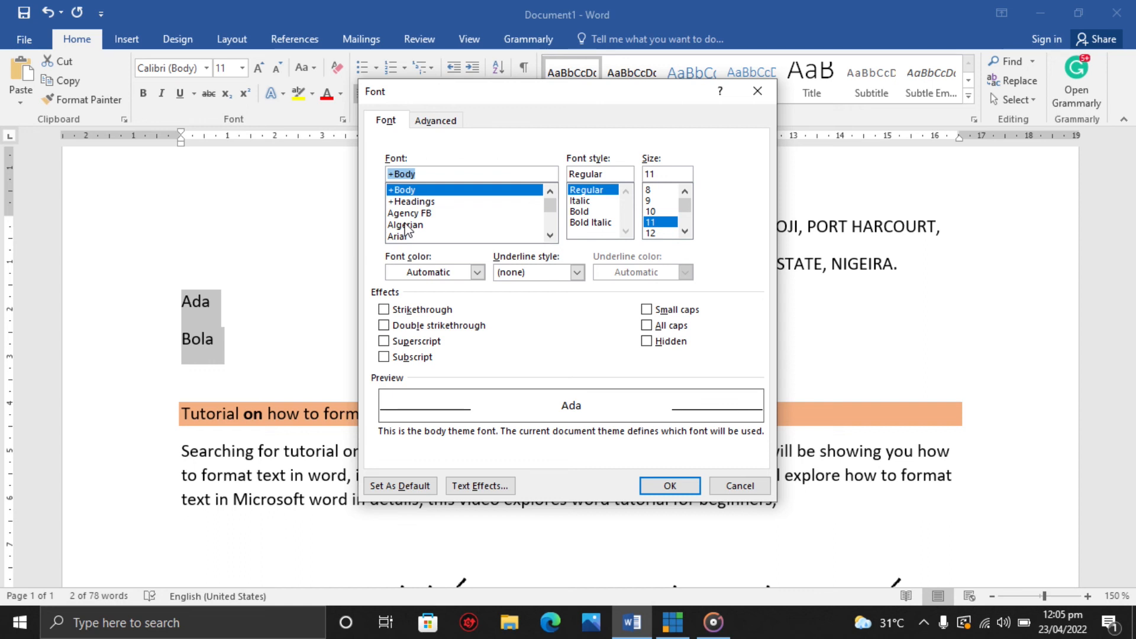
key("BackSpace")
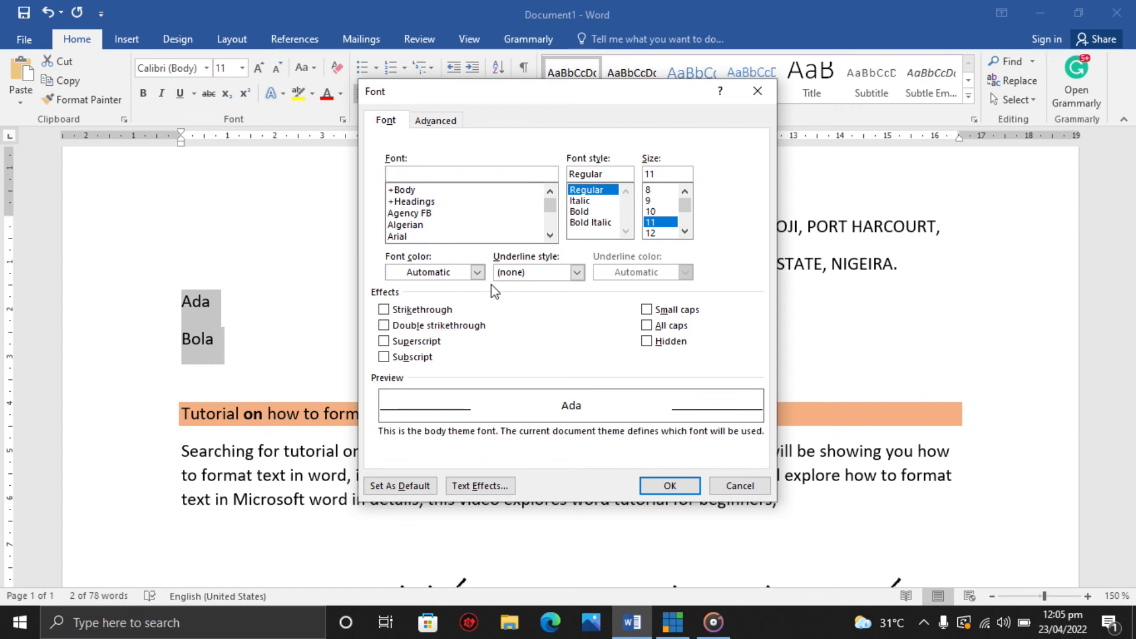
left_click(406, 331)
left_click(386, 311)
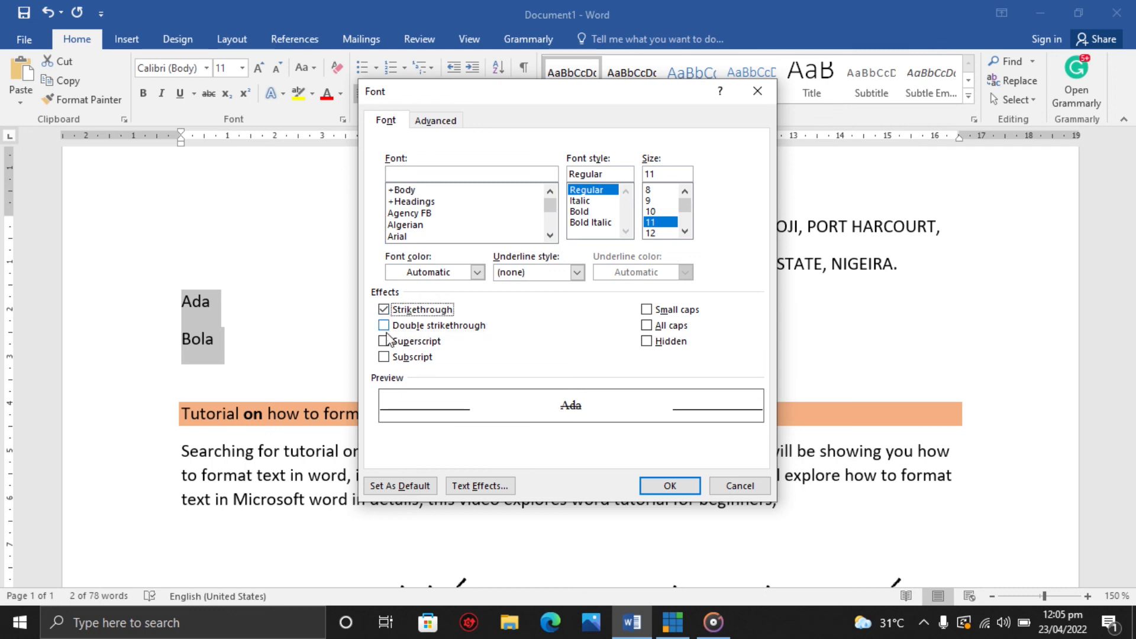
left_click(384, 325)
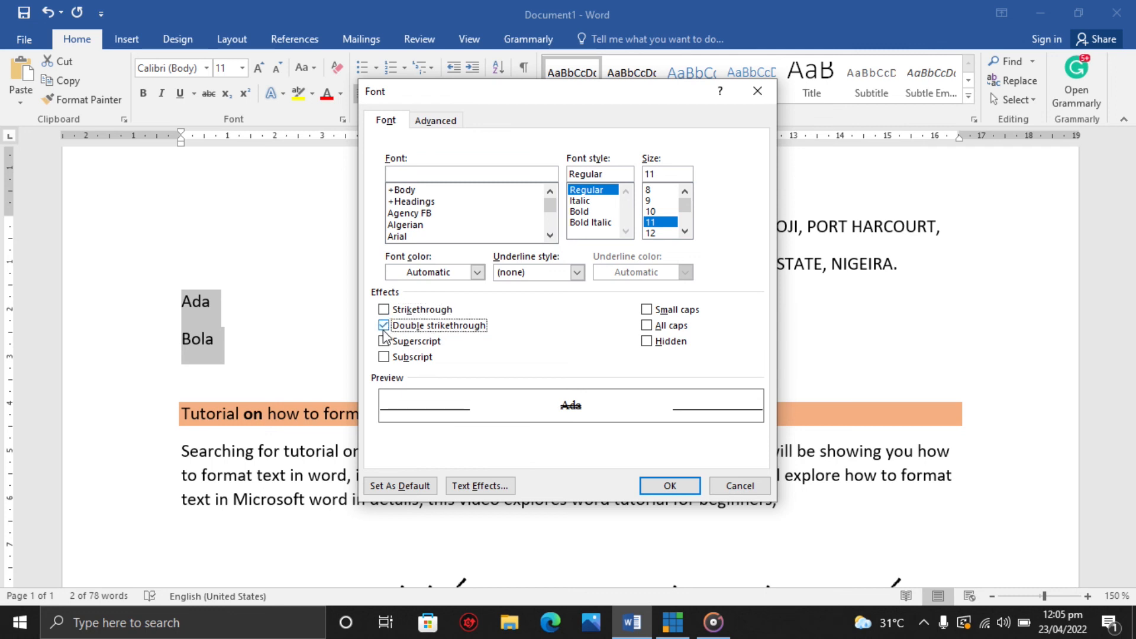
left_click(383, 310)
left_click(384, 326)
left_click(384, 326)
left_click(384, 325)
Toggle the small caps and hidden effects, view the advanced character spacing options and close the Font dialog.
left_click(646, 309)
left_click(646, 341)
left_click(646, 341)
left_click(646, 310)
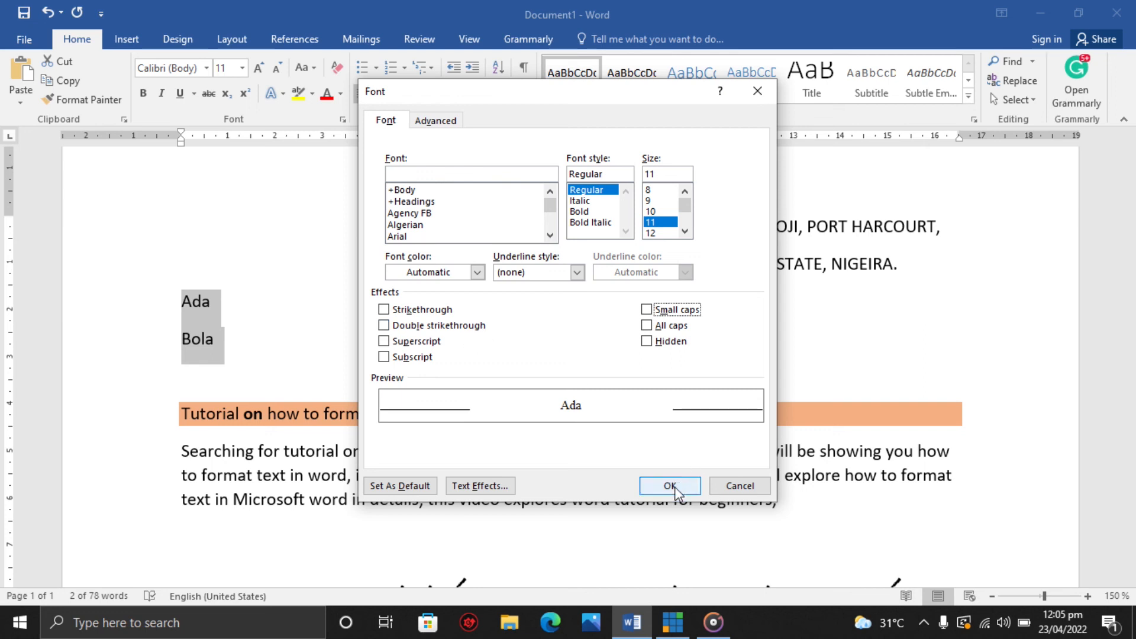
left_click(434, 120)
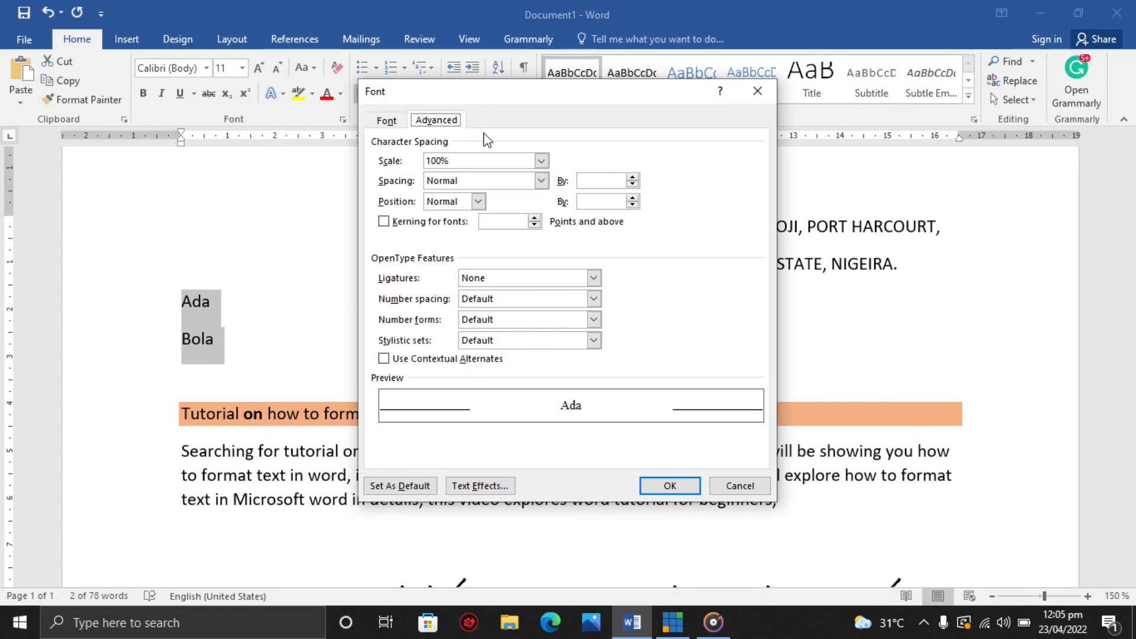
left_click(684, 485)
left_click(685, 481)
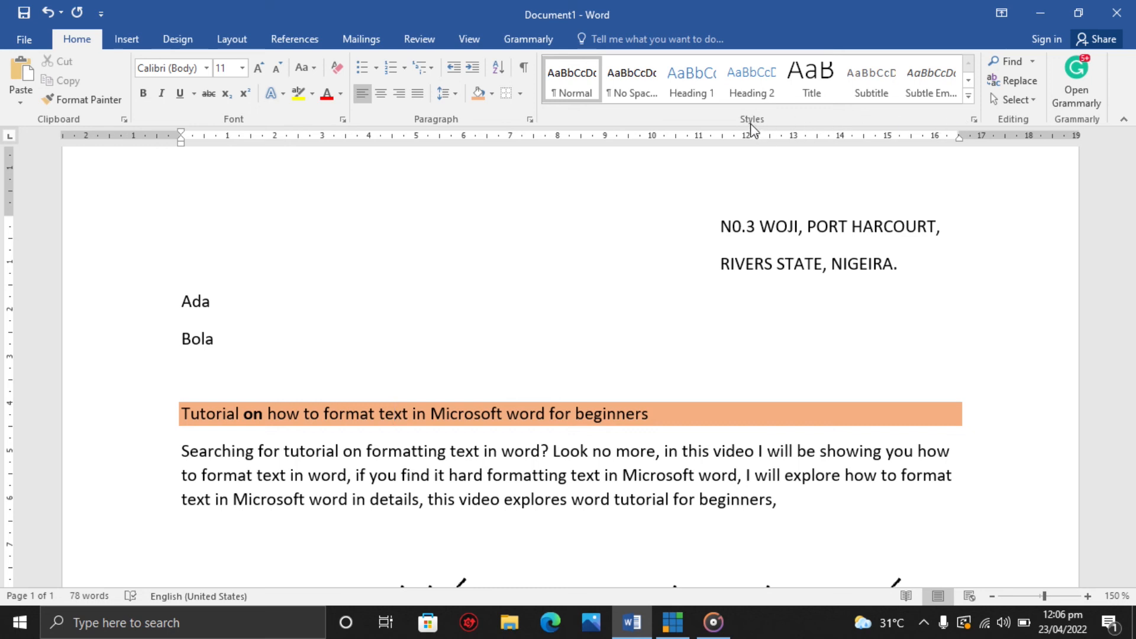
Browse the Styles gallery with the name lines and then the title and paragraph selected.
left_click(969, 95)
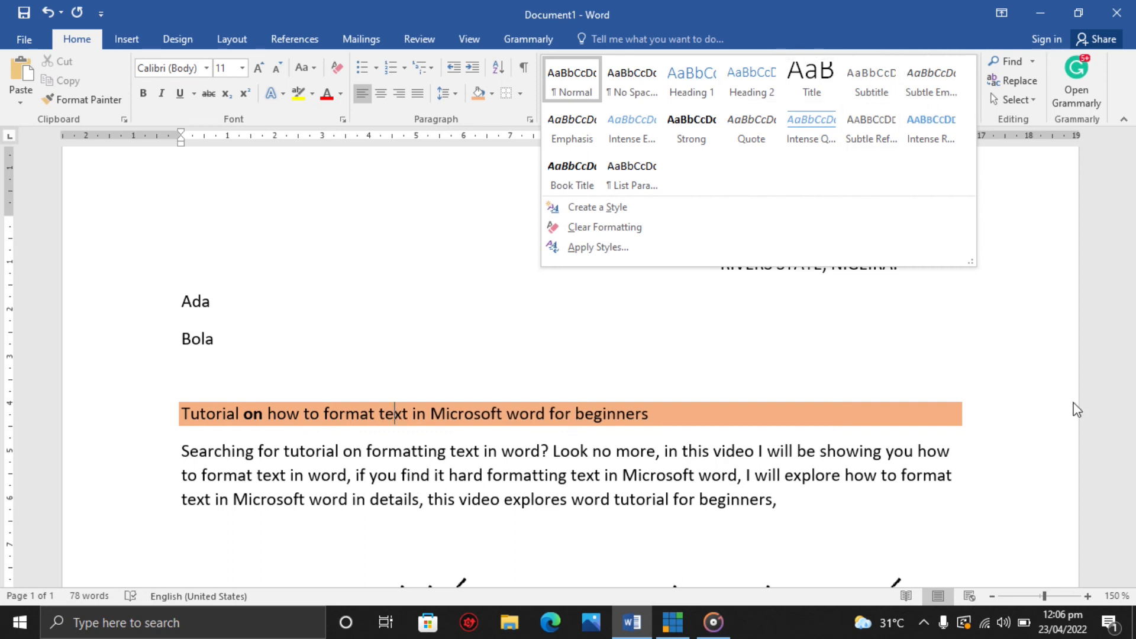
left_click(604, 341)
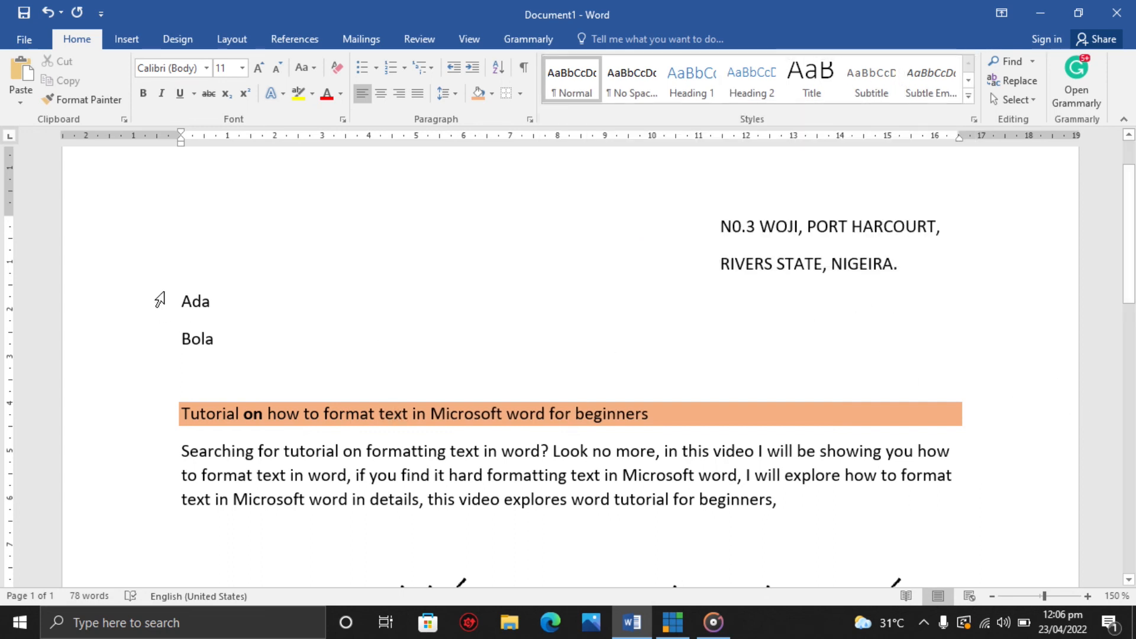
left_click_drag(180, 294, 231, 335)
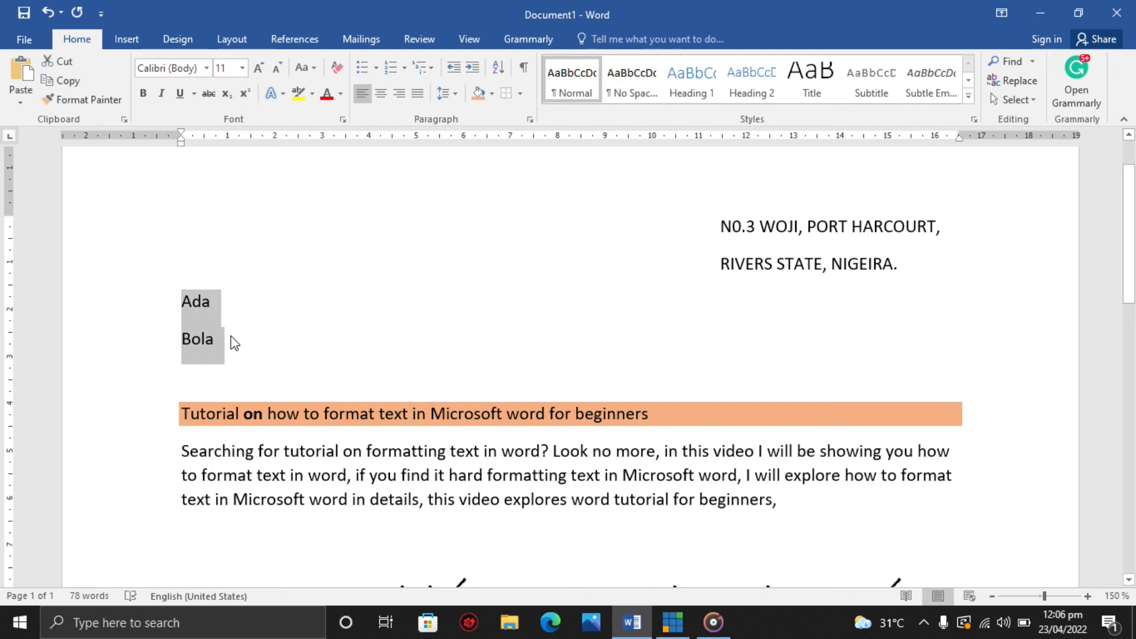
left_click(232, 339)
left_click_drag(180, 411, 780, 503)
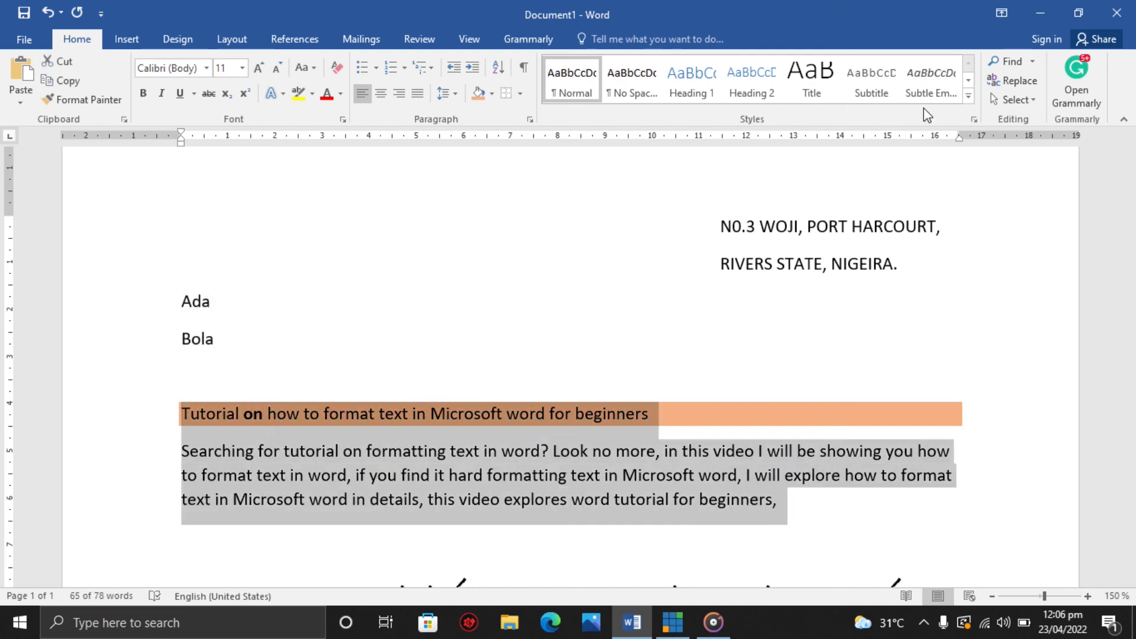
left_click(967, 98)
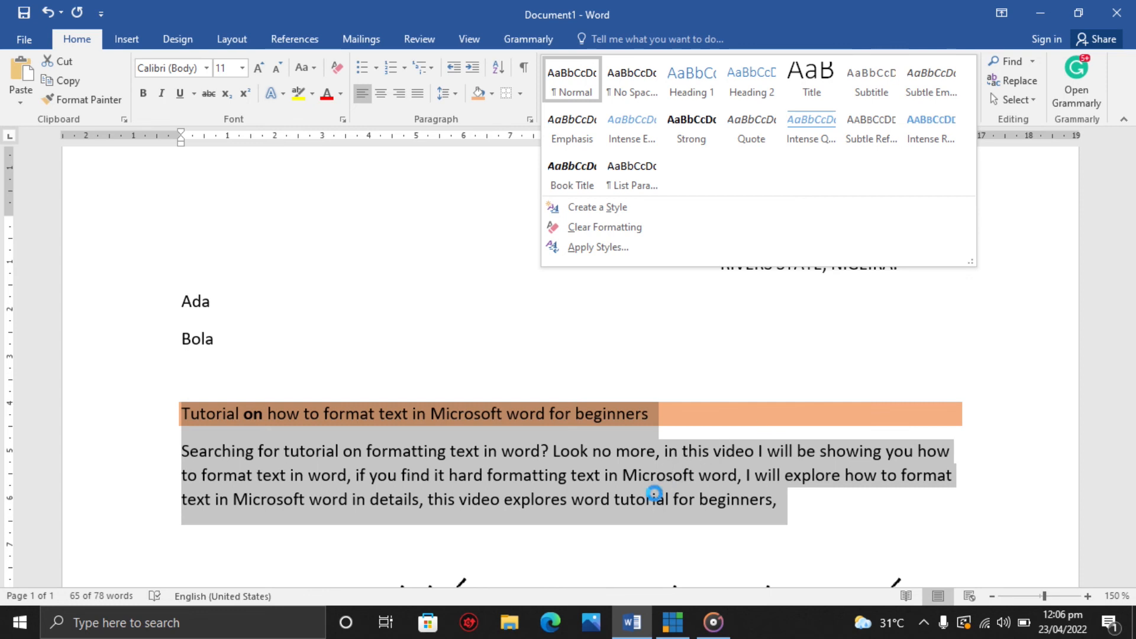
left_click(791, 504)
left_click_drag(791, 504, 609, 452)
left_click(479, 468)
left_click(550, 449)
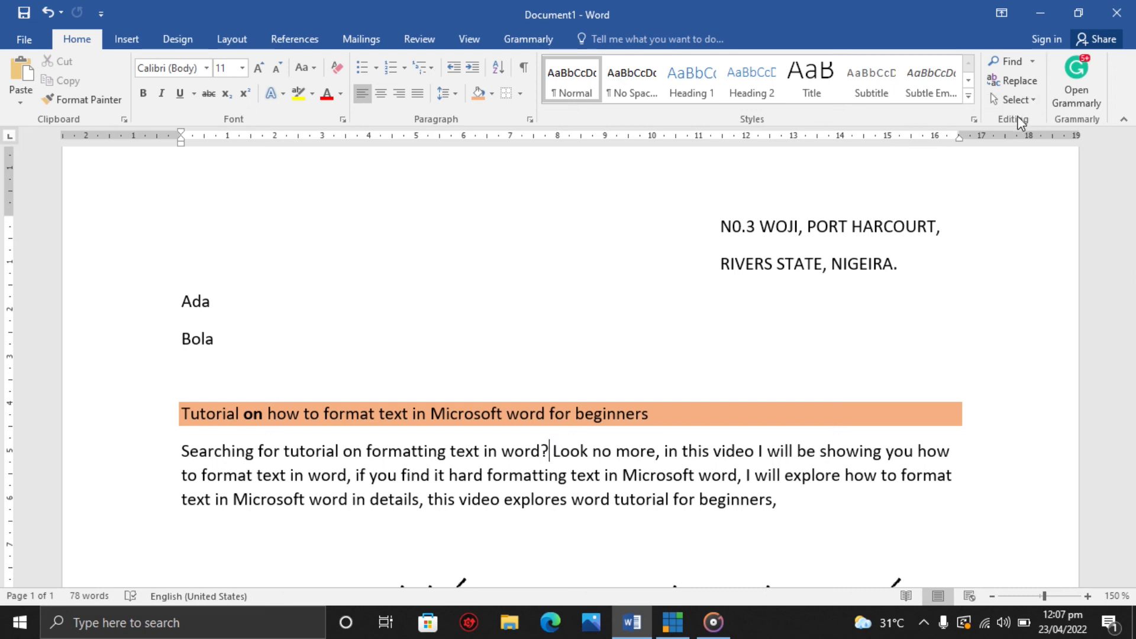
Search the document for the word tutorial in the Navigation pane.
left_click(1033, 62)
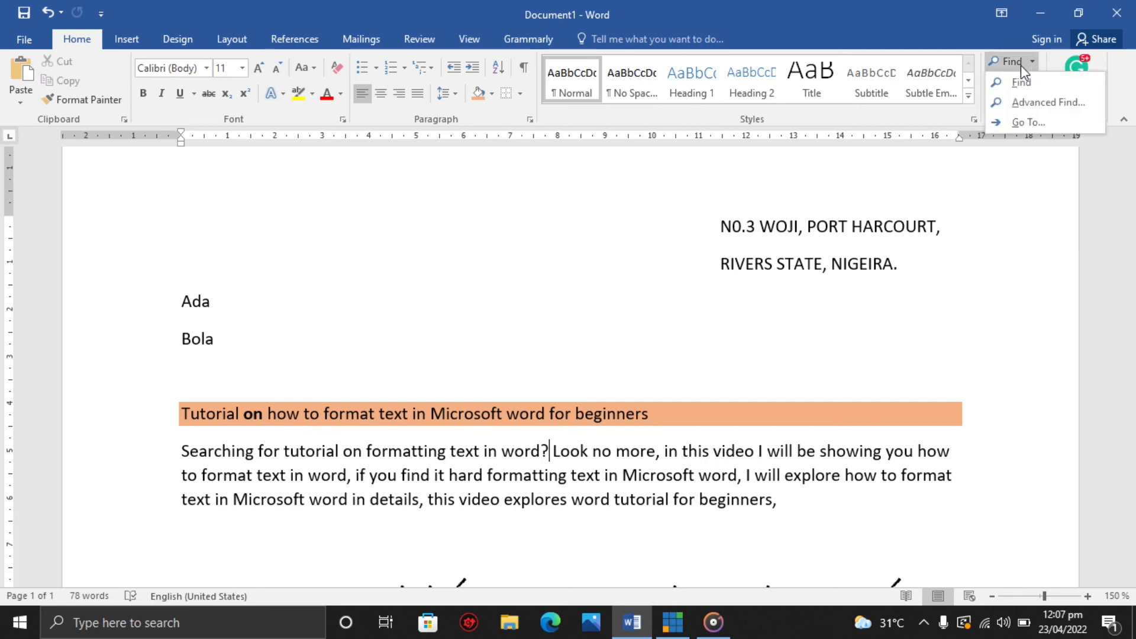
left_click(1019, 67)
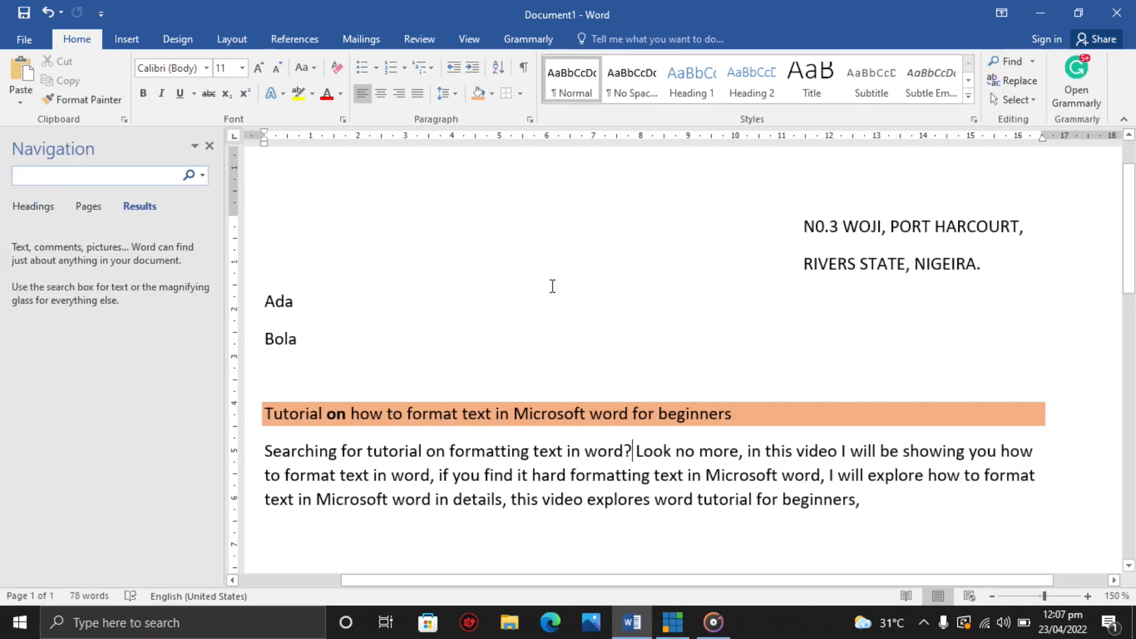
left_click(133, 180)
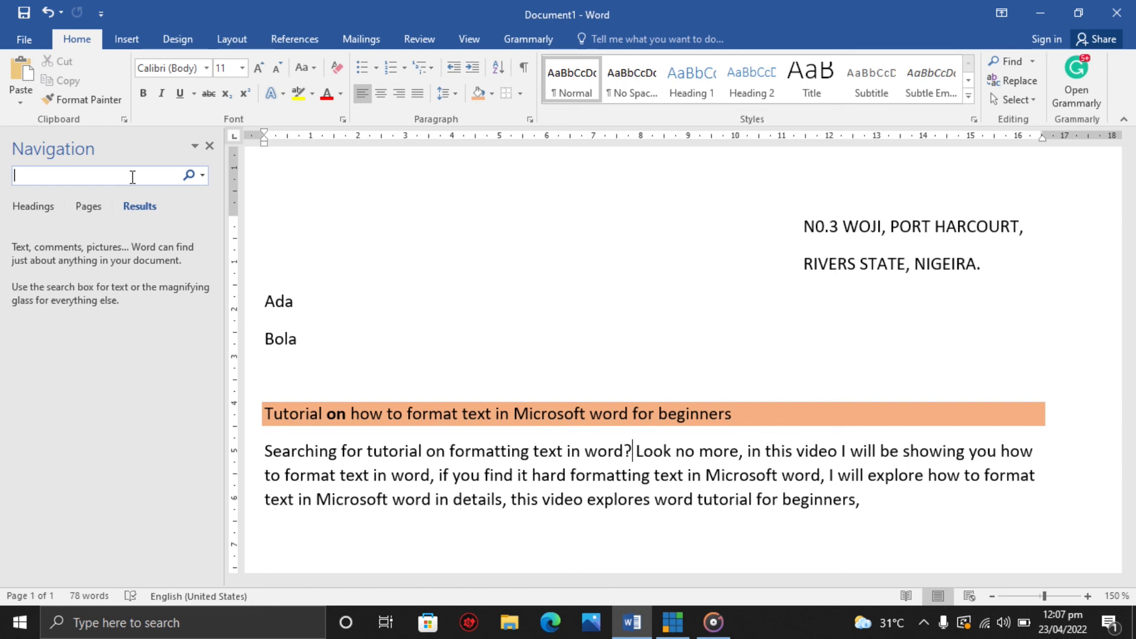
type("tutorial")
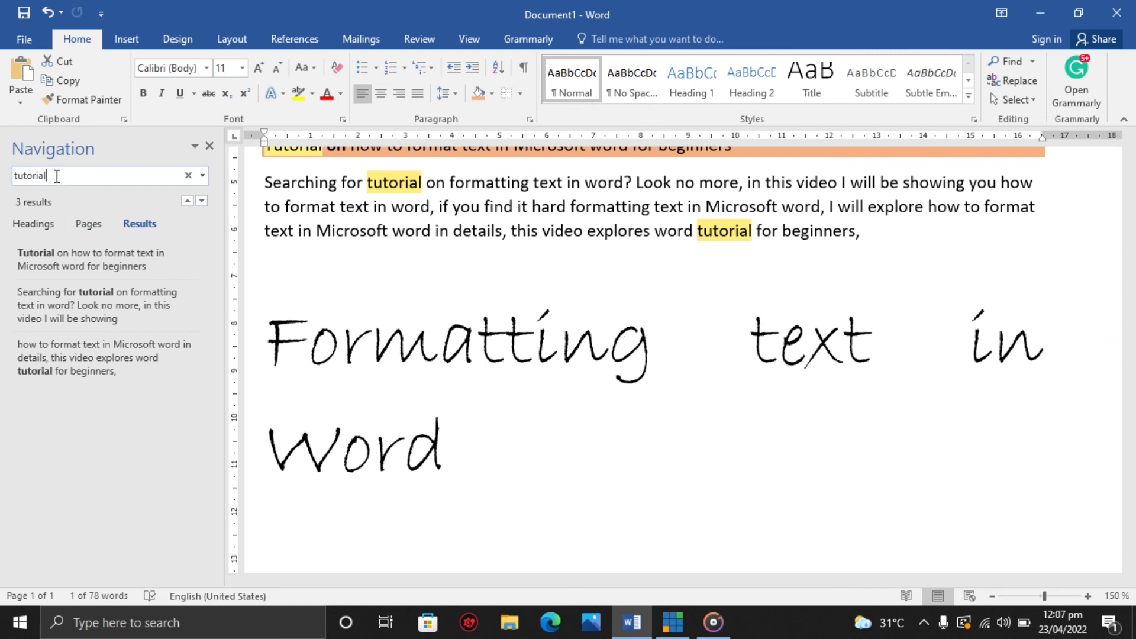
left_click_drag(1130, 336, 1127, 291)
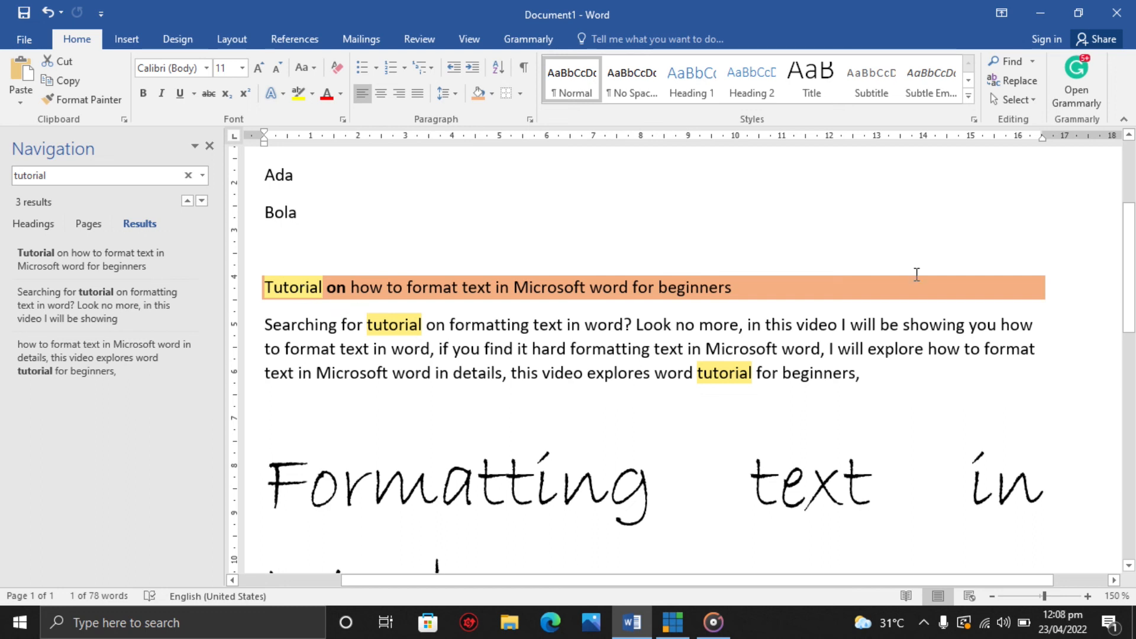
Replace all occurrences of tutorial with lesson throughout the document and close the Find and Replace dialog.
left_click(1008, 81)
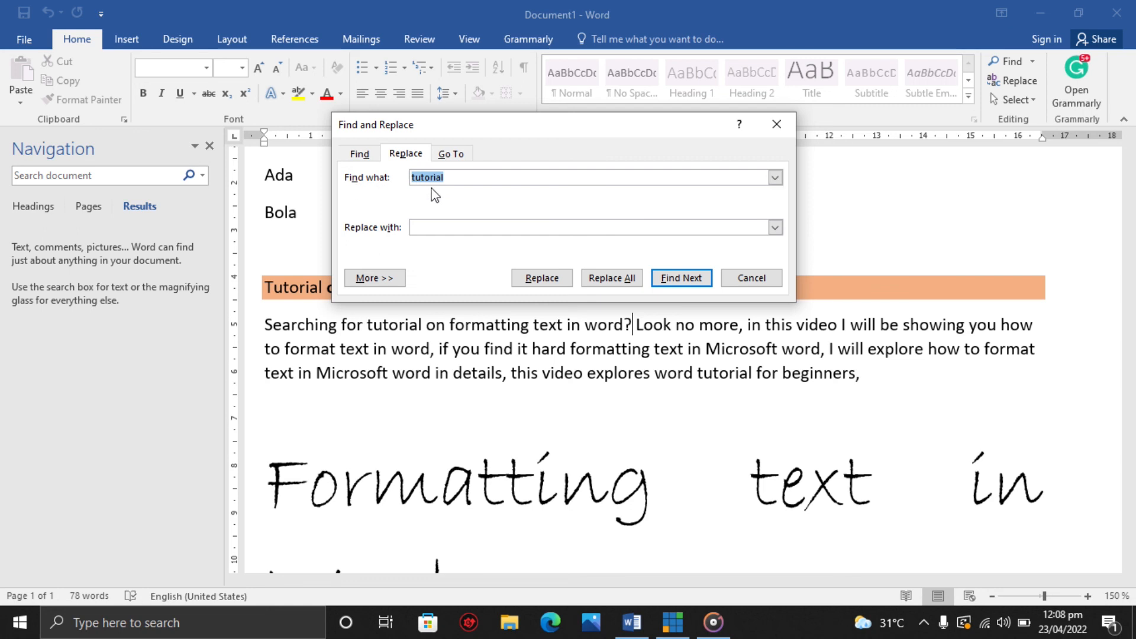
left_click(448, 225)
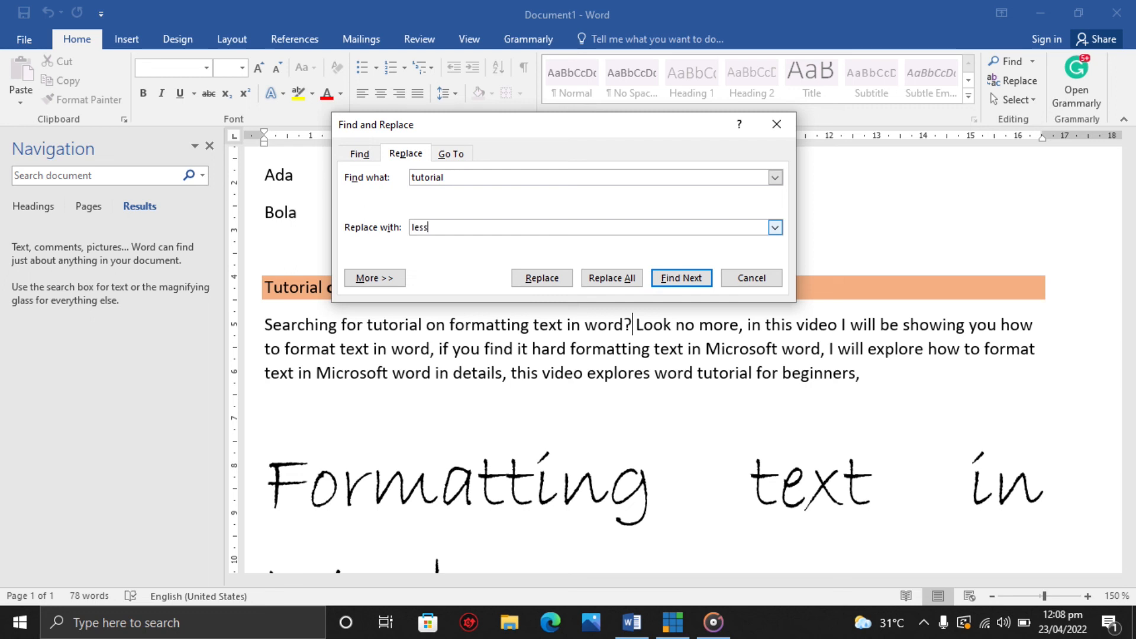
left_click(615, 283)
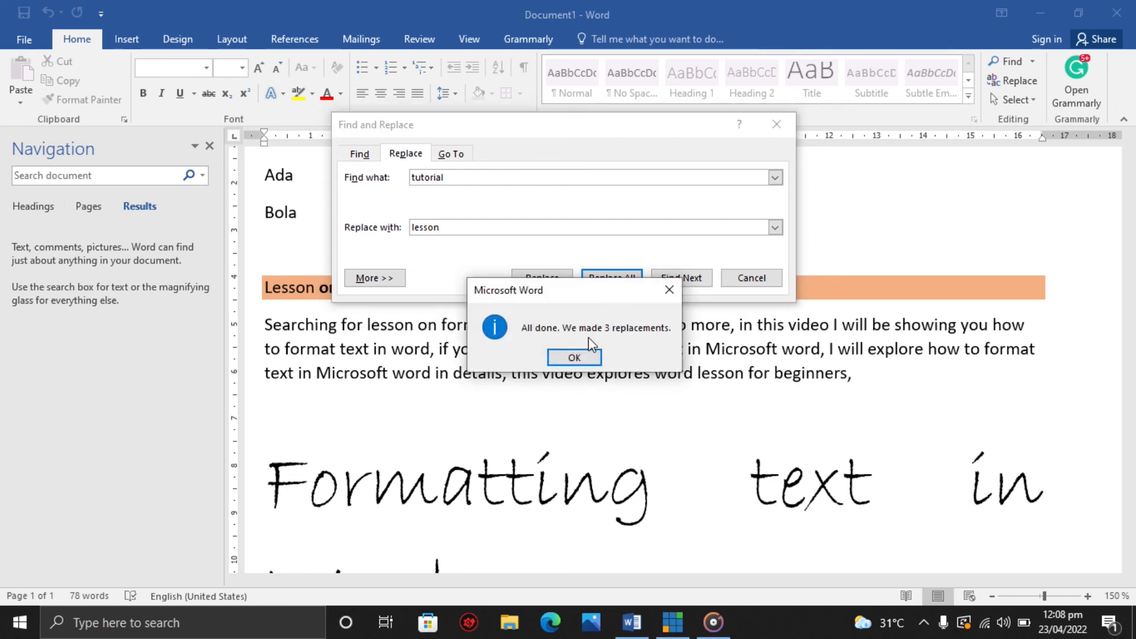
left_click(574, 357)
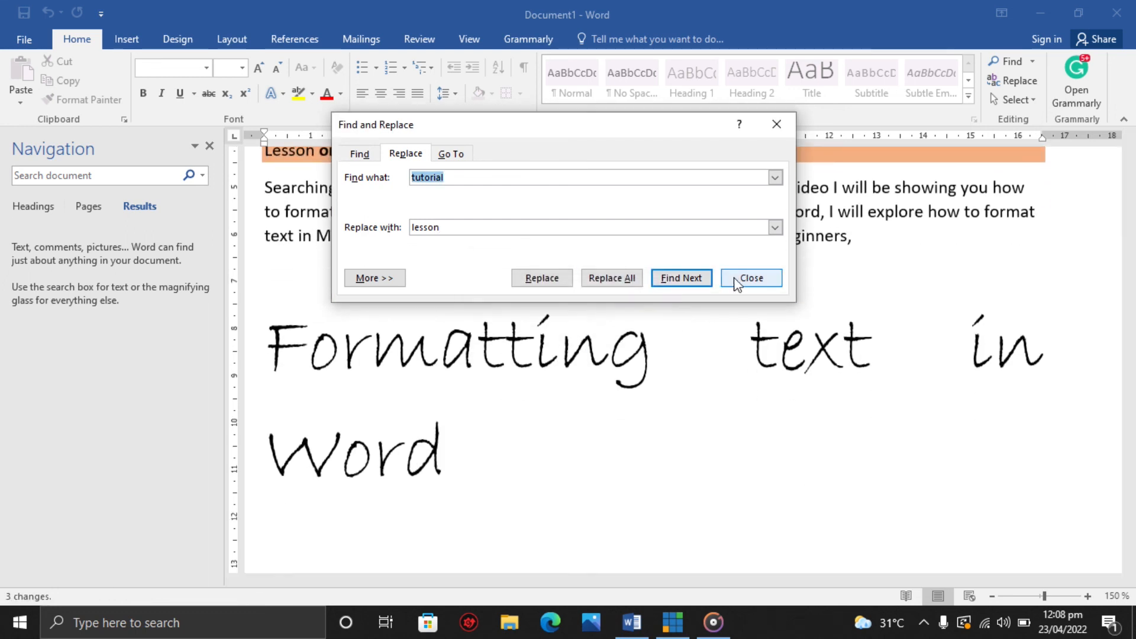
left_click(748, 282)
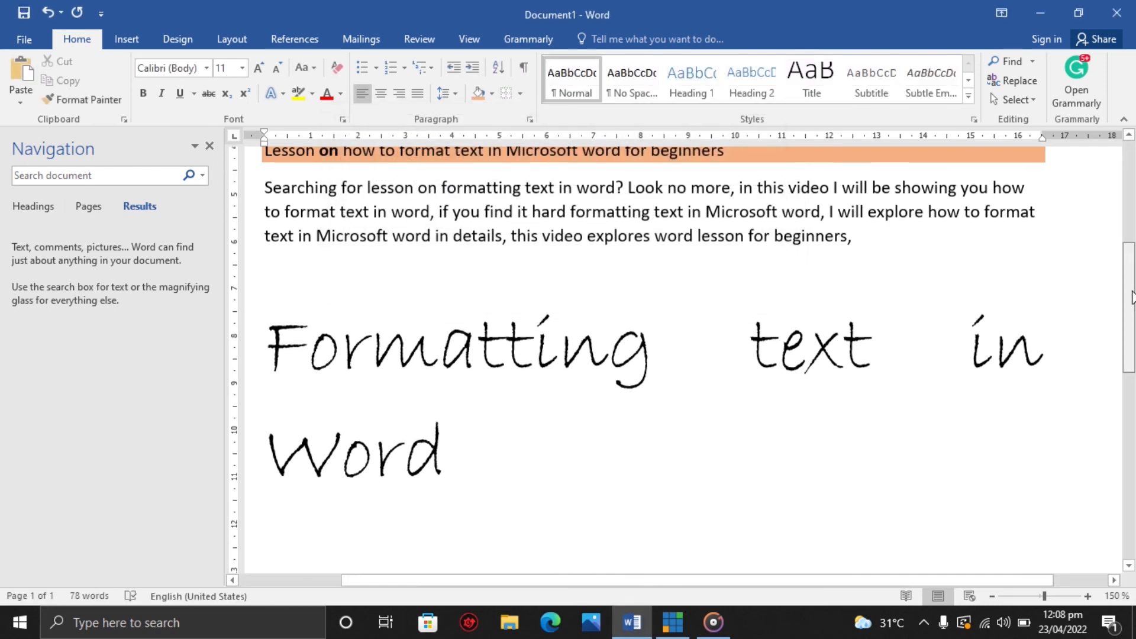
Select all the text in the document with the Select All command, then deselect it.
scroll(1126, 239, "up", 5)
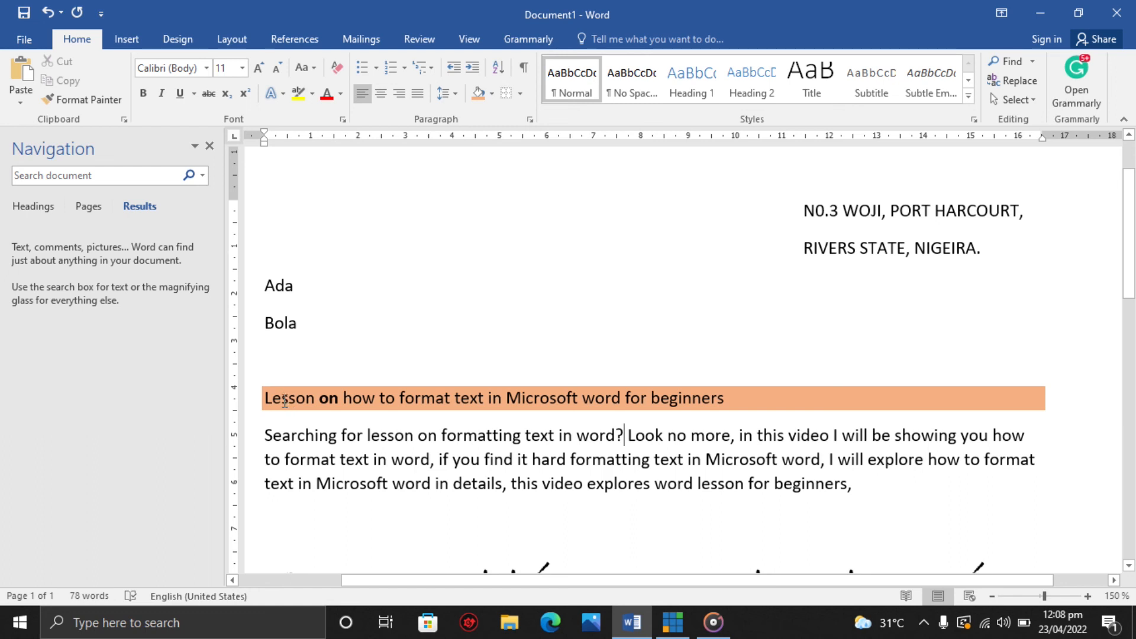
double_click(716, 483)
left_click(1016, 100)
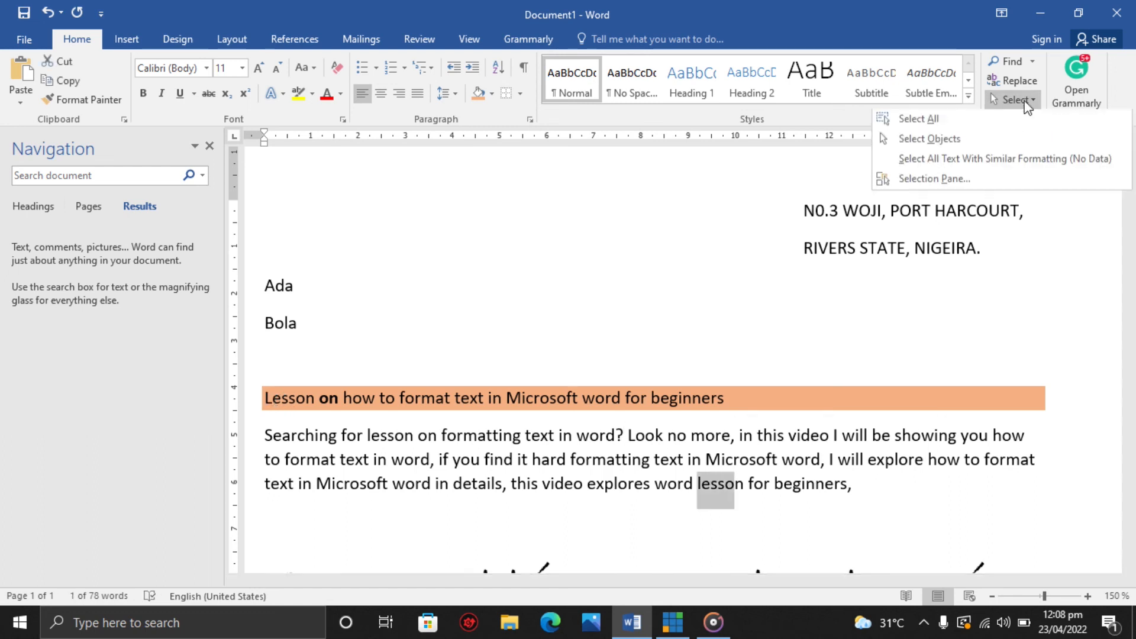
left_click(965, 122)
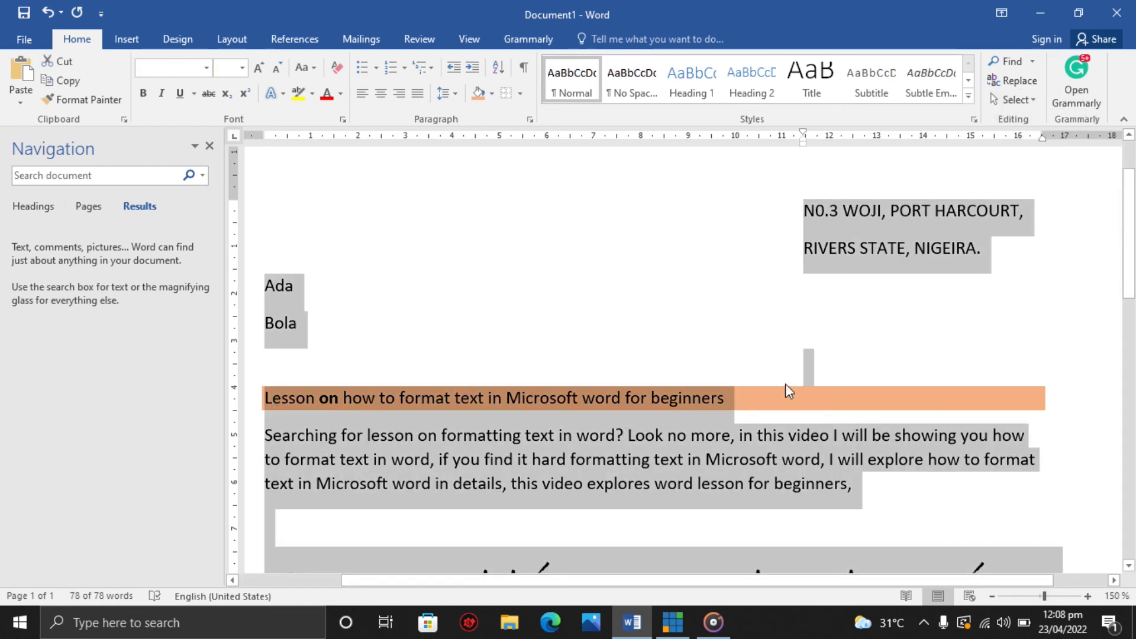
left_click_drag(1132, 272, 1132, 202)
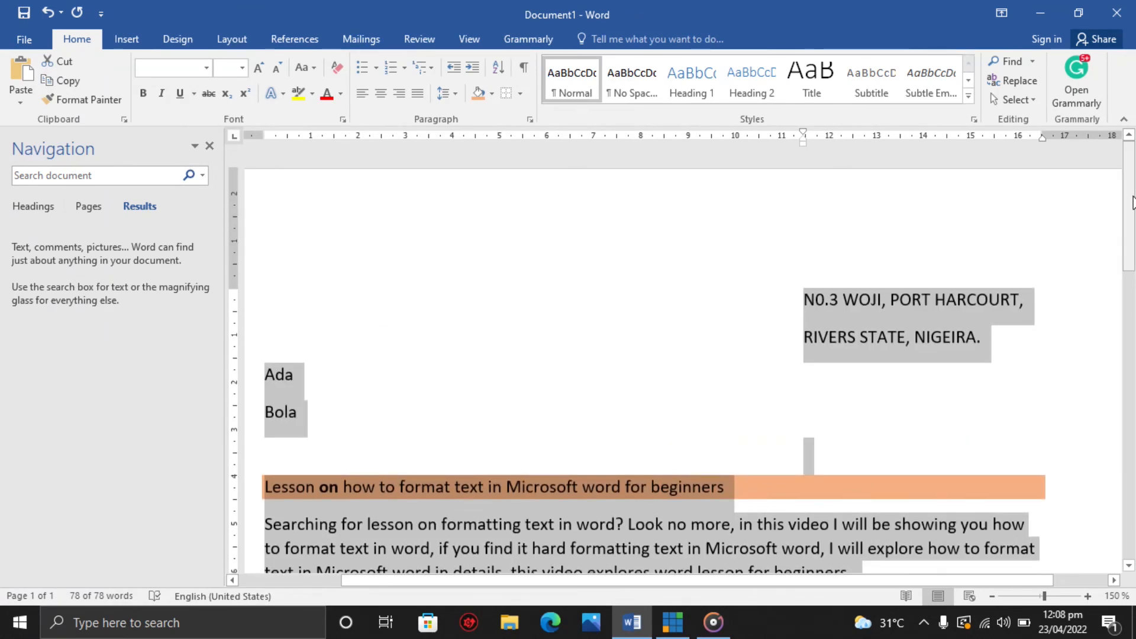
left_click_drag(1120, 253, 1132, 220)
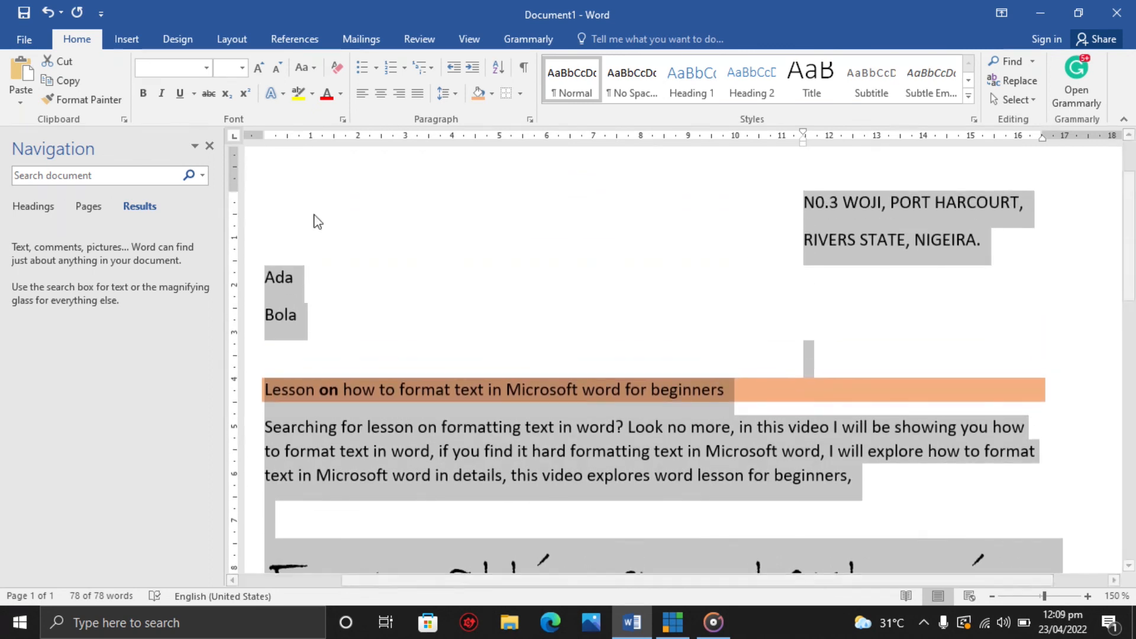
left_click(432, 414)
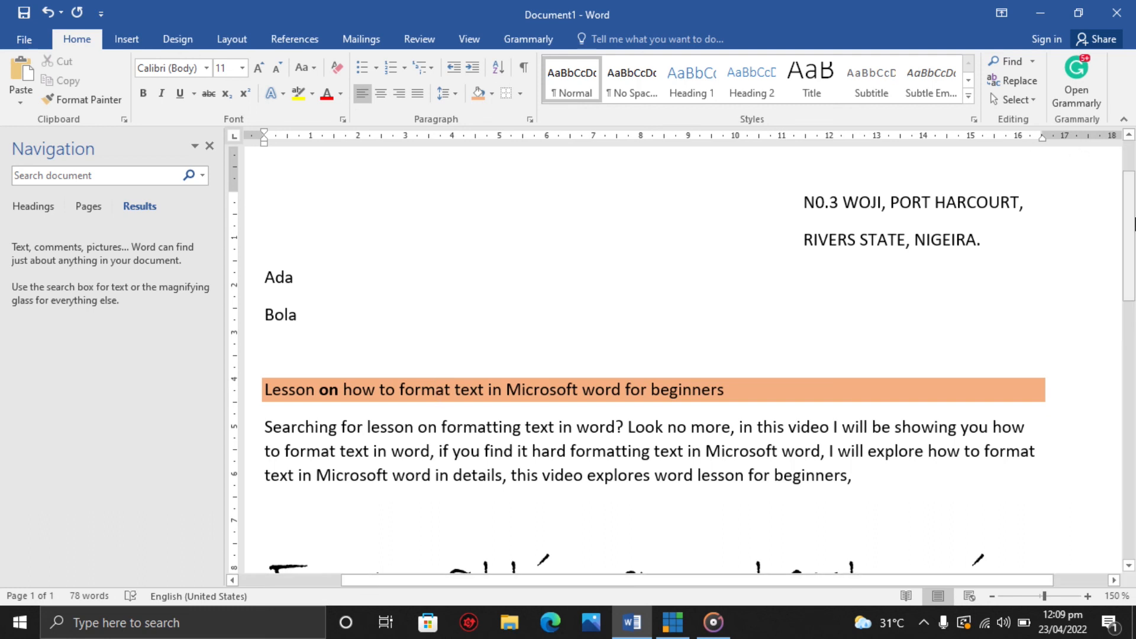
scroll(1133, 224, "down", 6)
scroll(1105, 249, "up", 7)
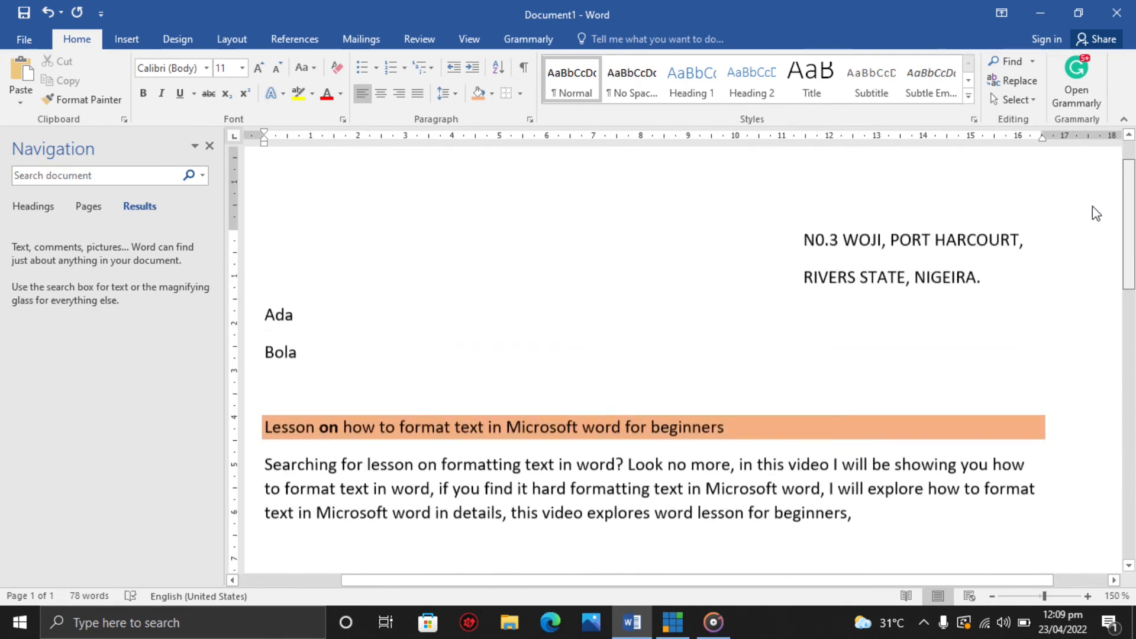
scroll(1098, 241, "down", 7)
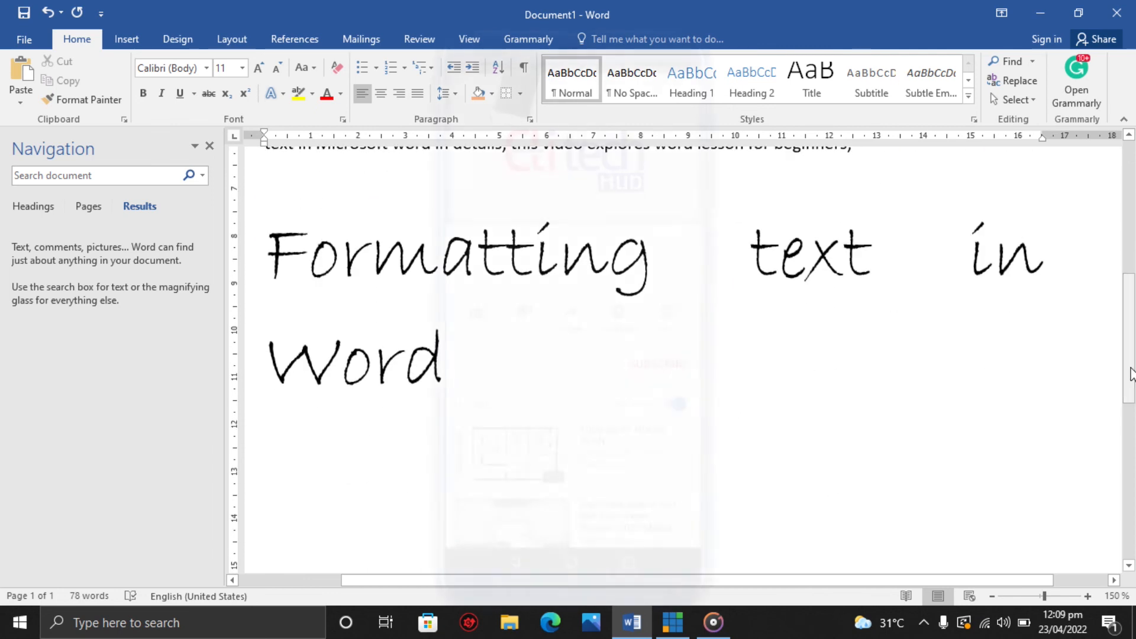
scroll(1131, 343, "up", 1)
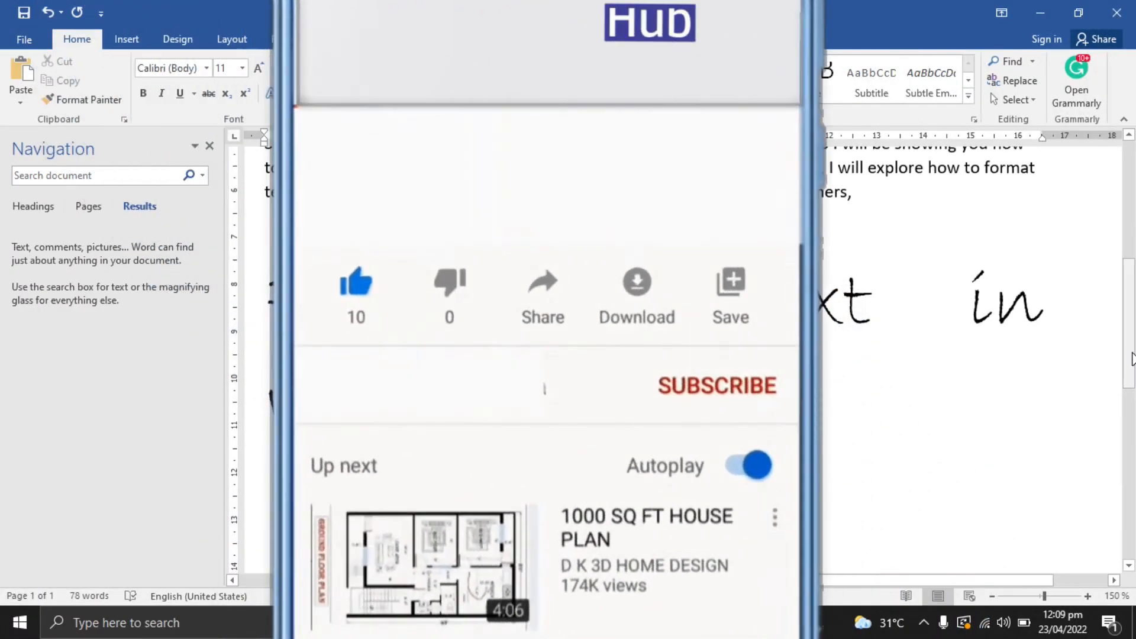
key("Page_Down")
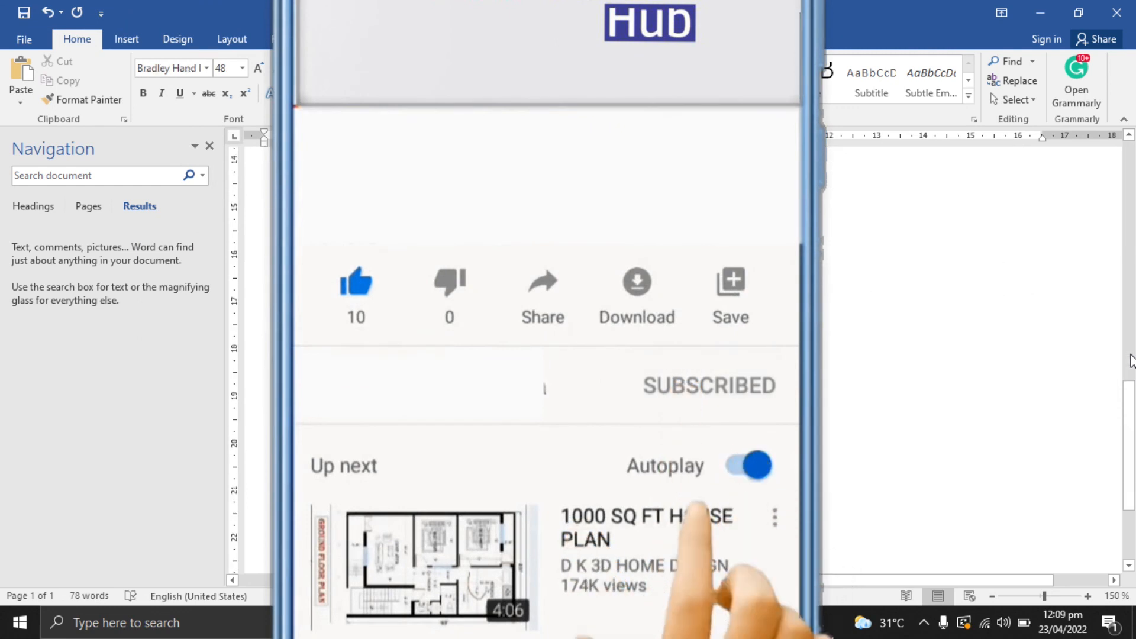